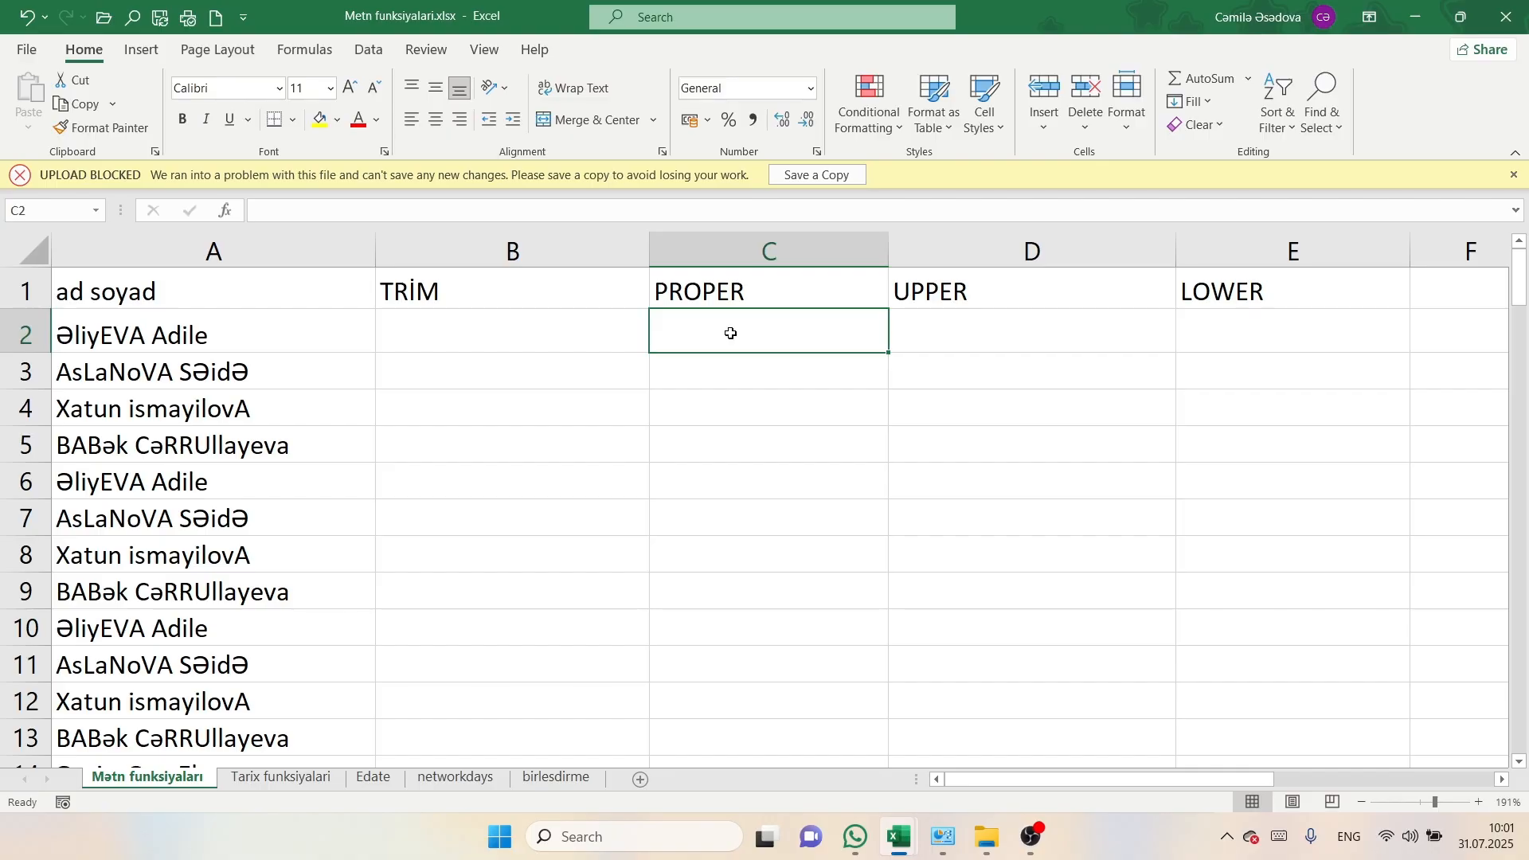
# - Enter =PROPER(A2) in C2 and fill the formula down the PROPER column to the end of the list
pyautogui.write('=')
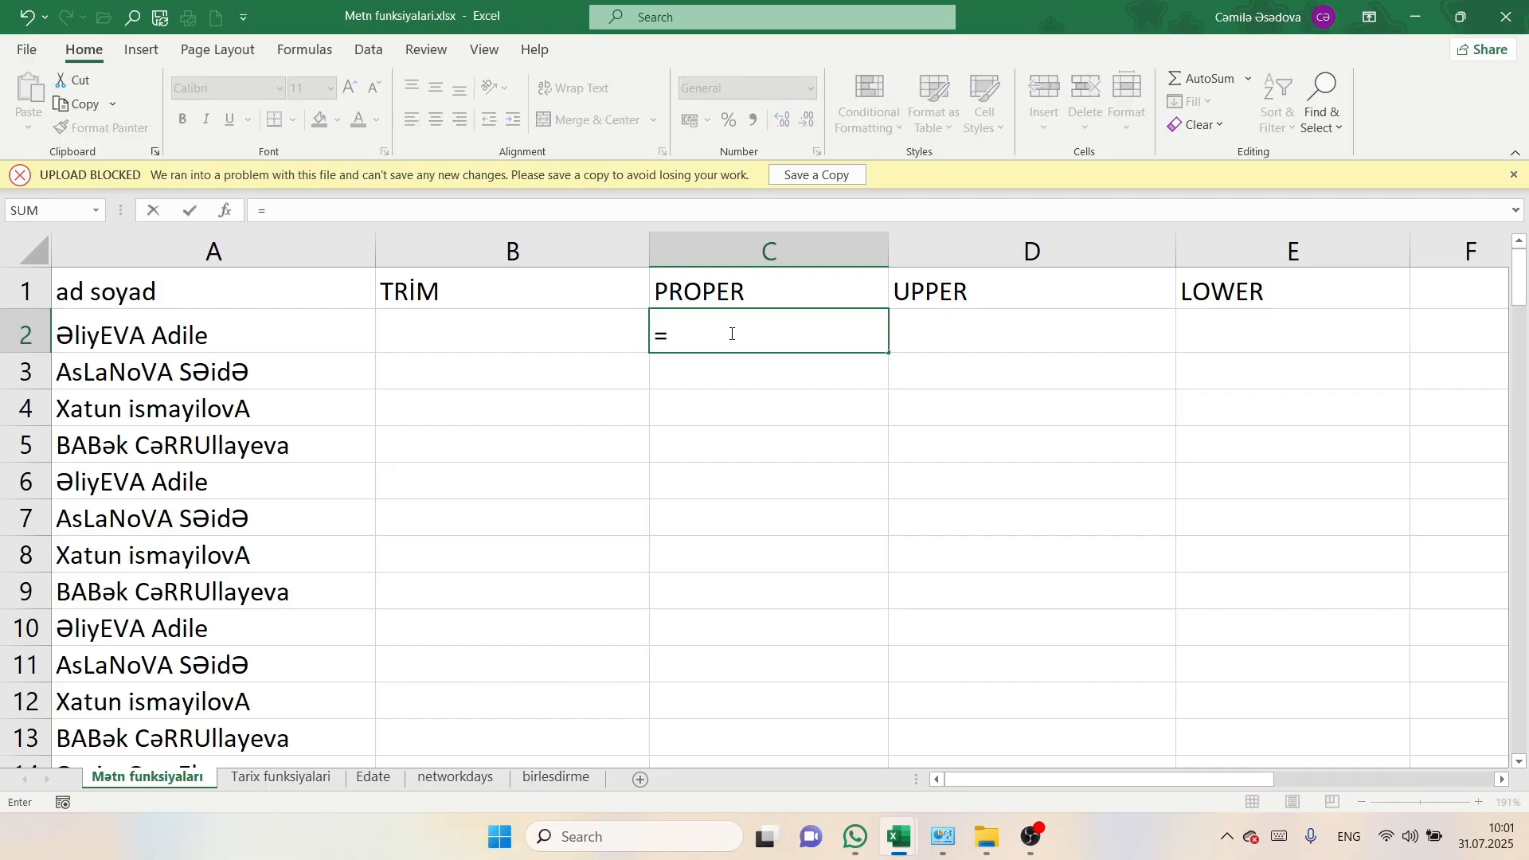
pyautogui.write('pri')
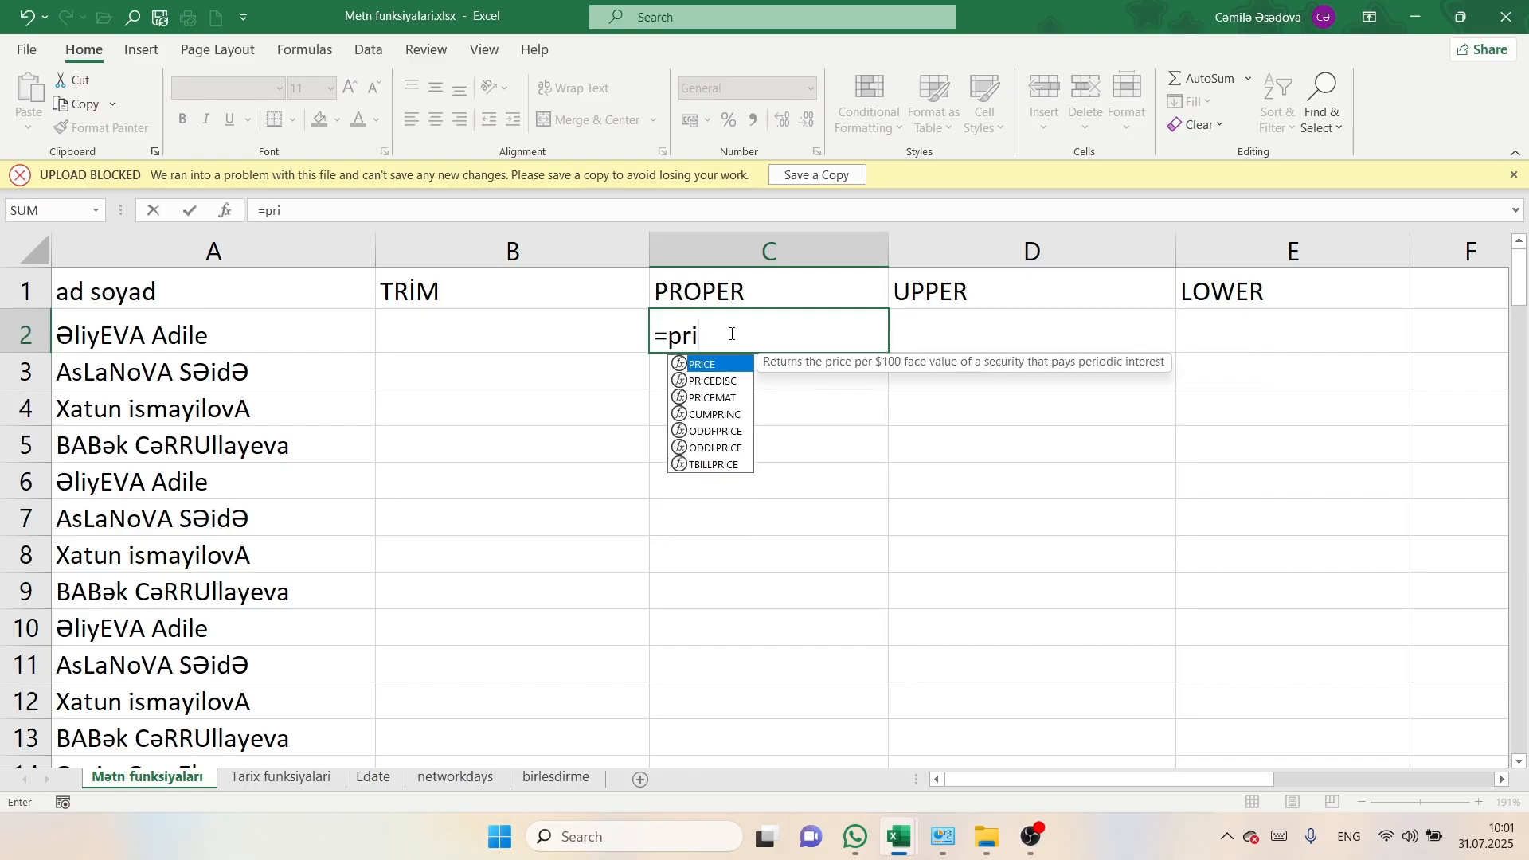
pyautogui.write('=op')
pyautogui.press('BackSpace')
pyautogui.press('BackSpace')
pyautogui.press('BackSpace')
pyautogui.press('BackSpace')
pyautogui.write('op')
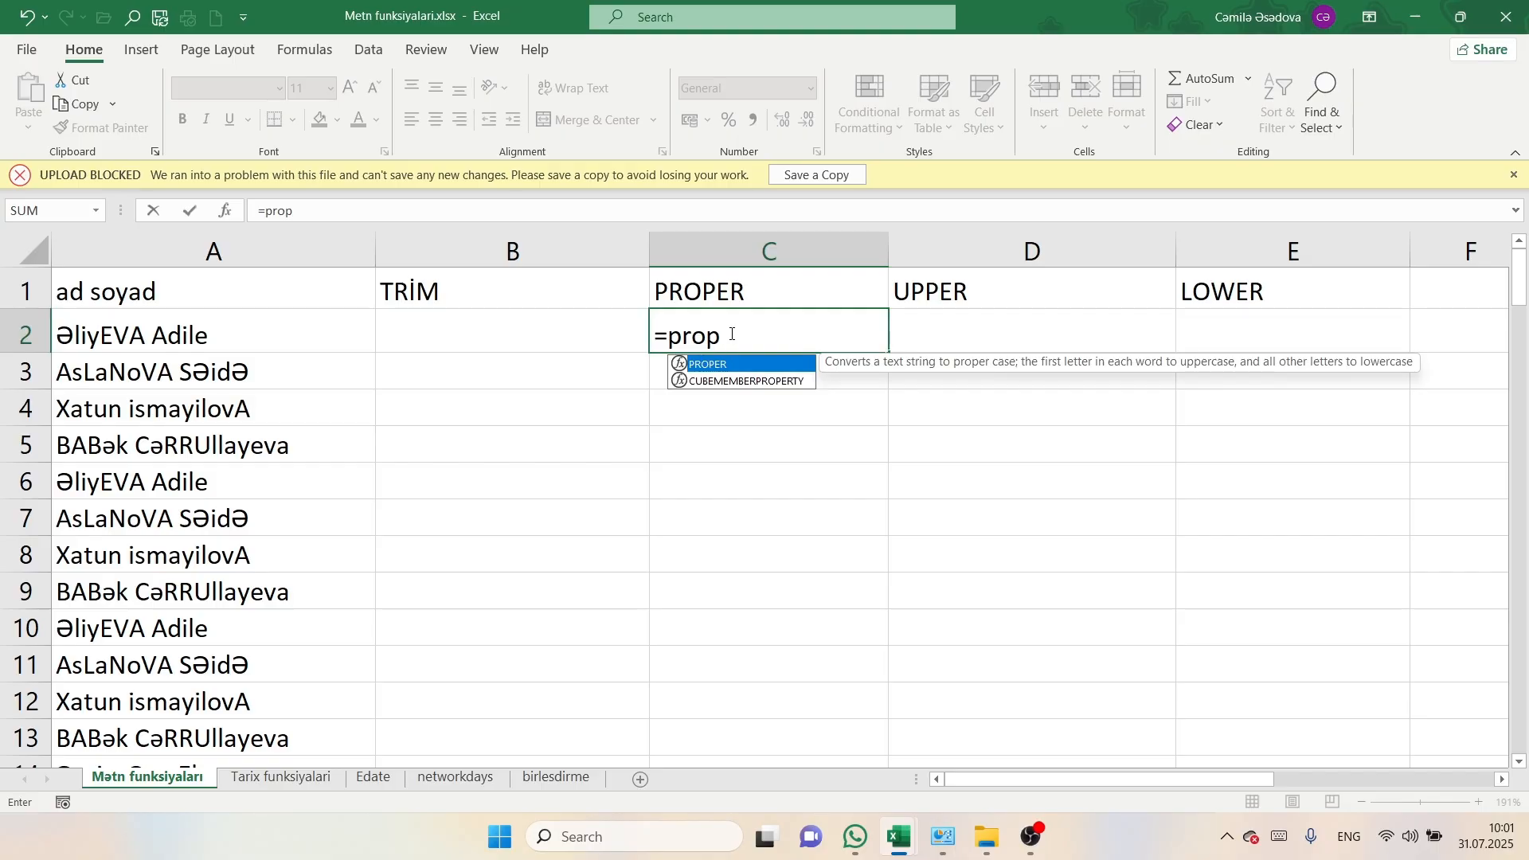
pyautogui.doubleClick(711, 366)
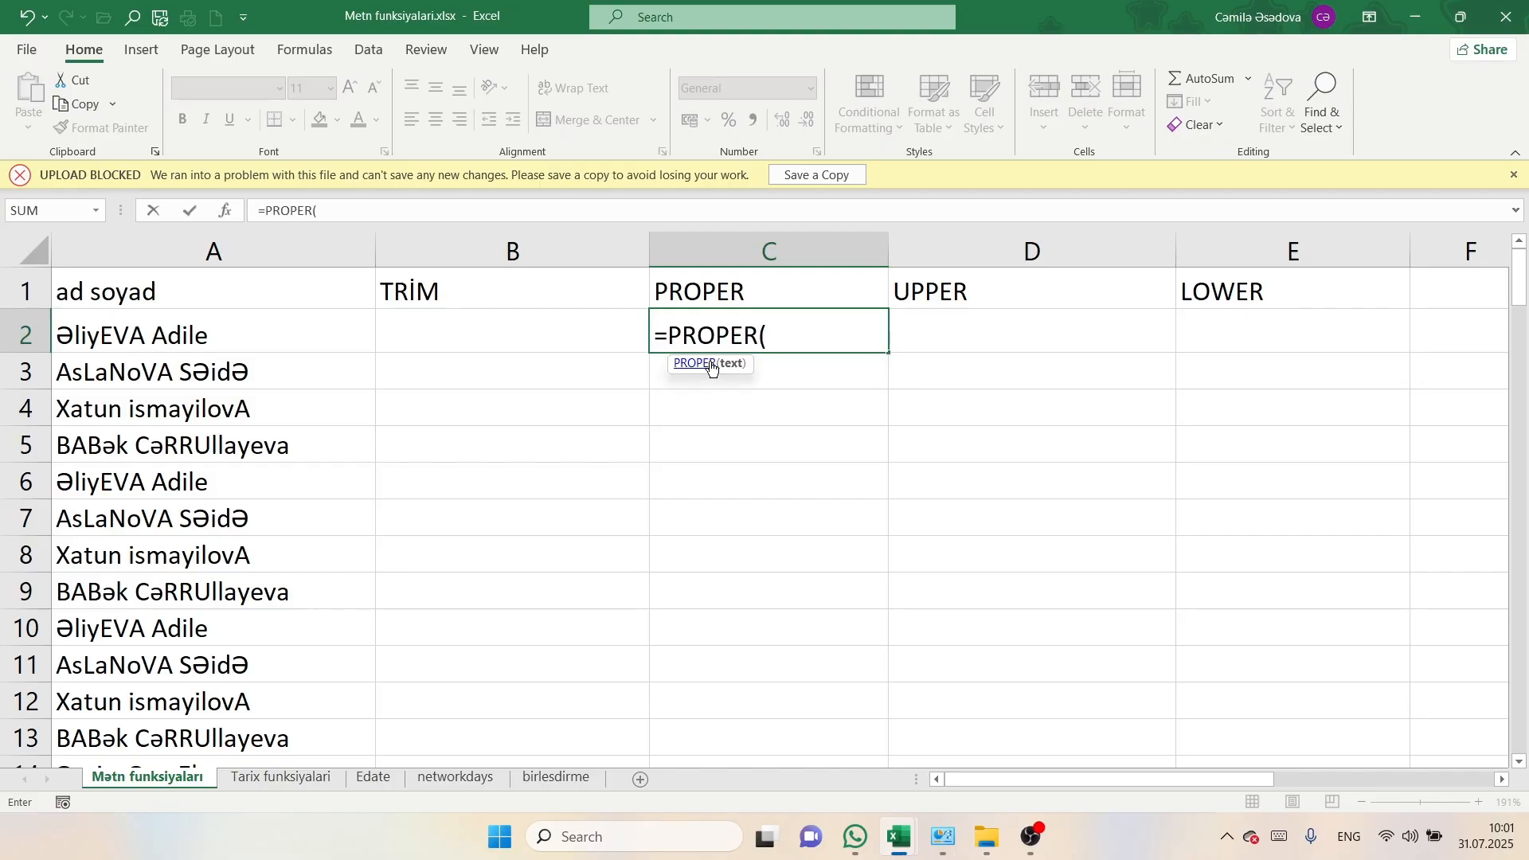
pyautogui.click(227, 337)
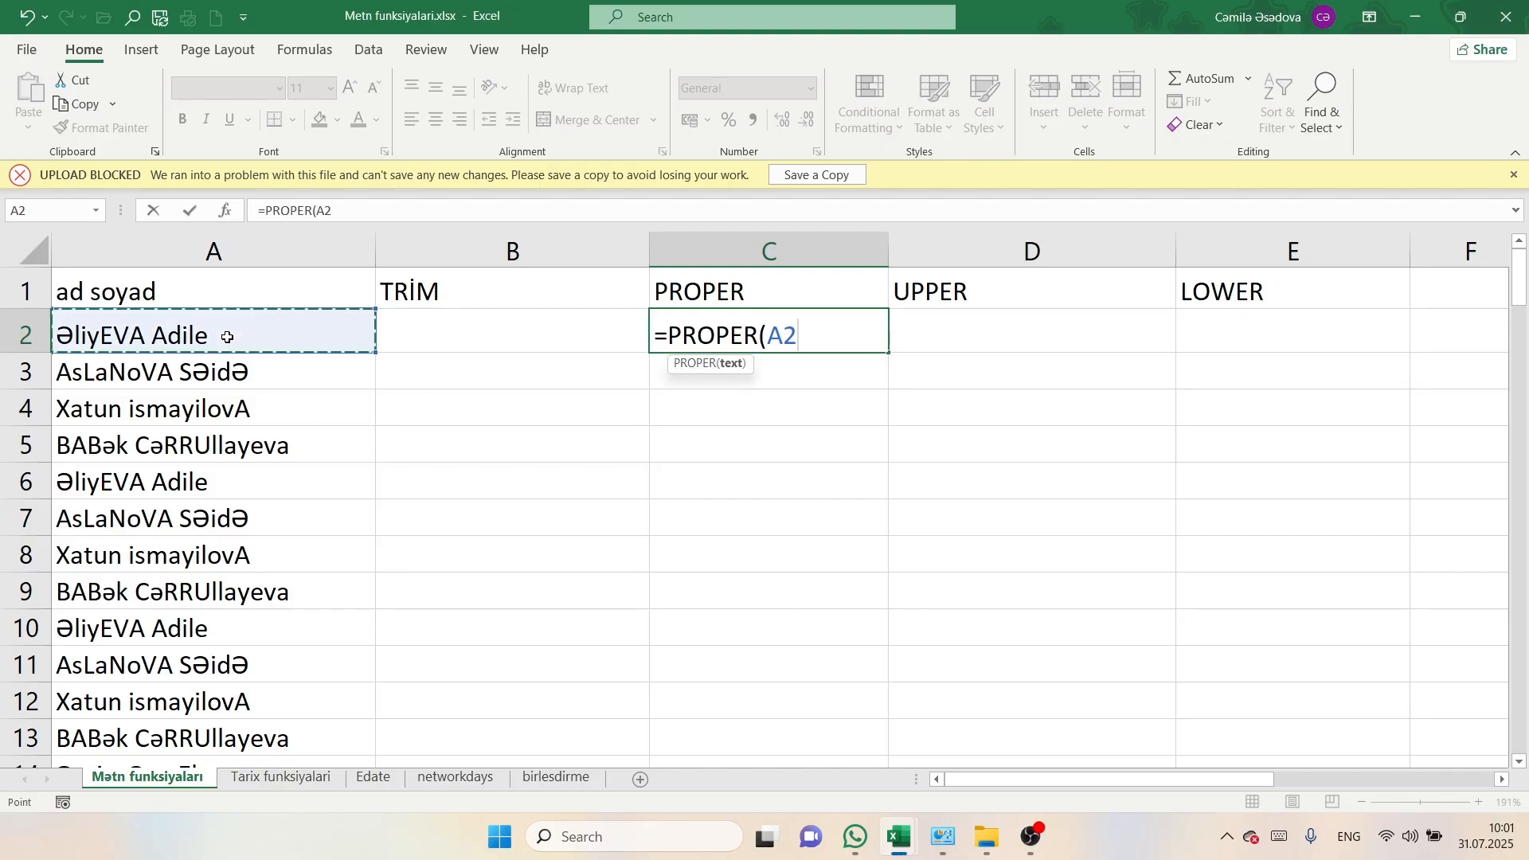
pyautogui.press('Return')
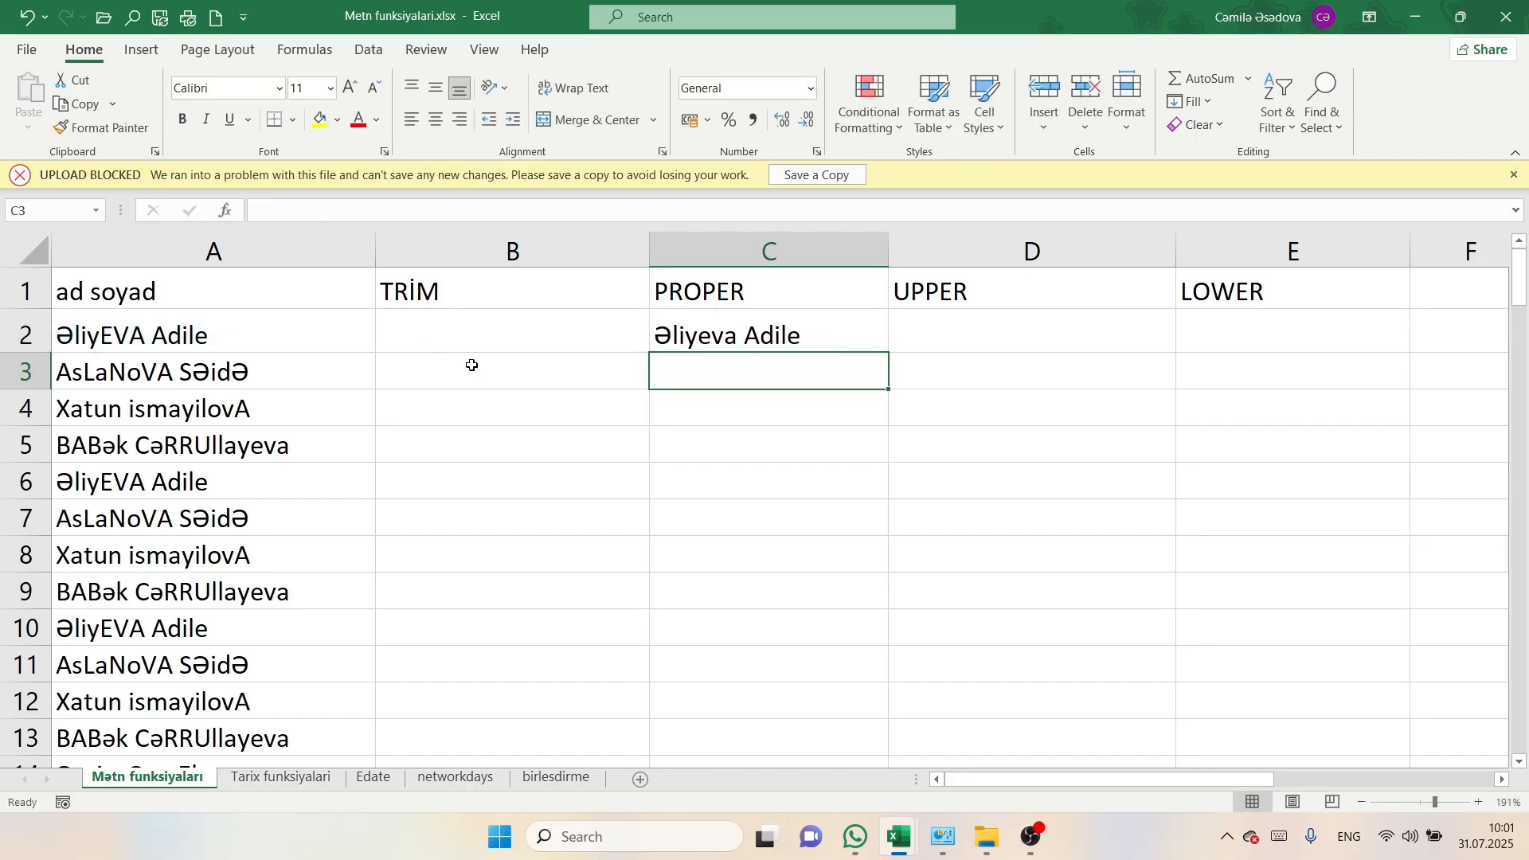
pyautogui.click(812, 321)
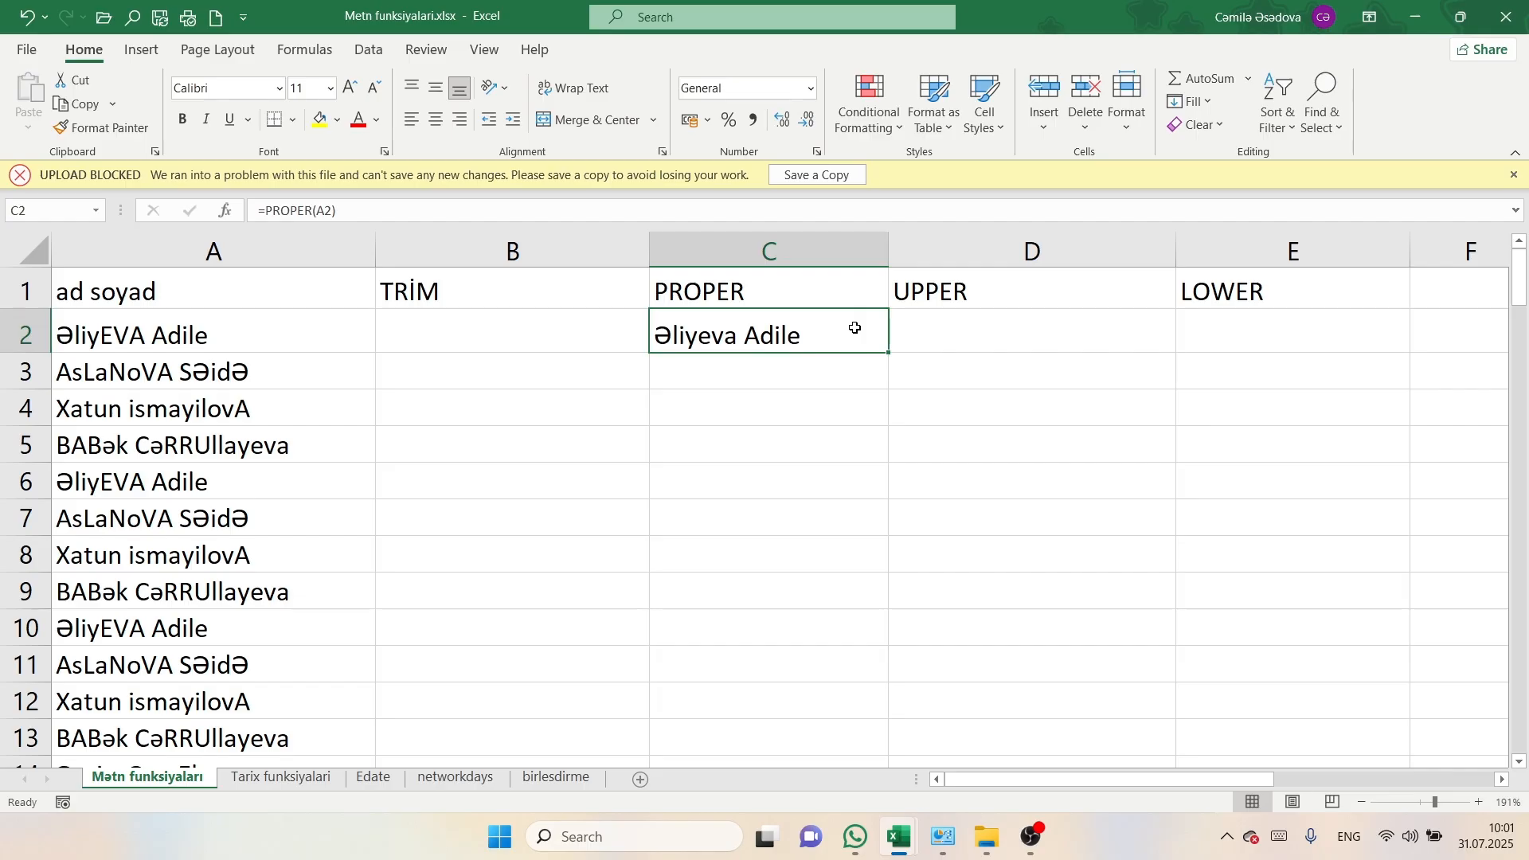
pyautogui.doubleClick(890, 353)
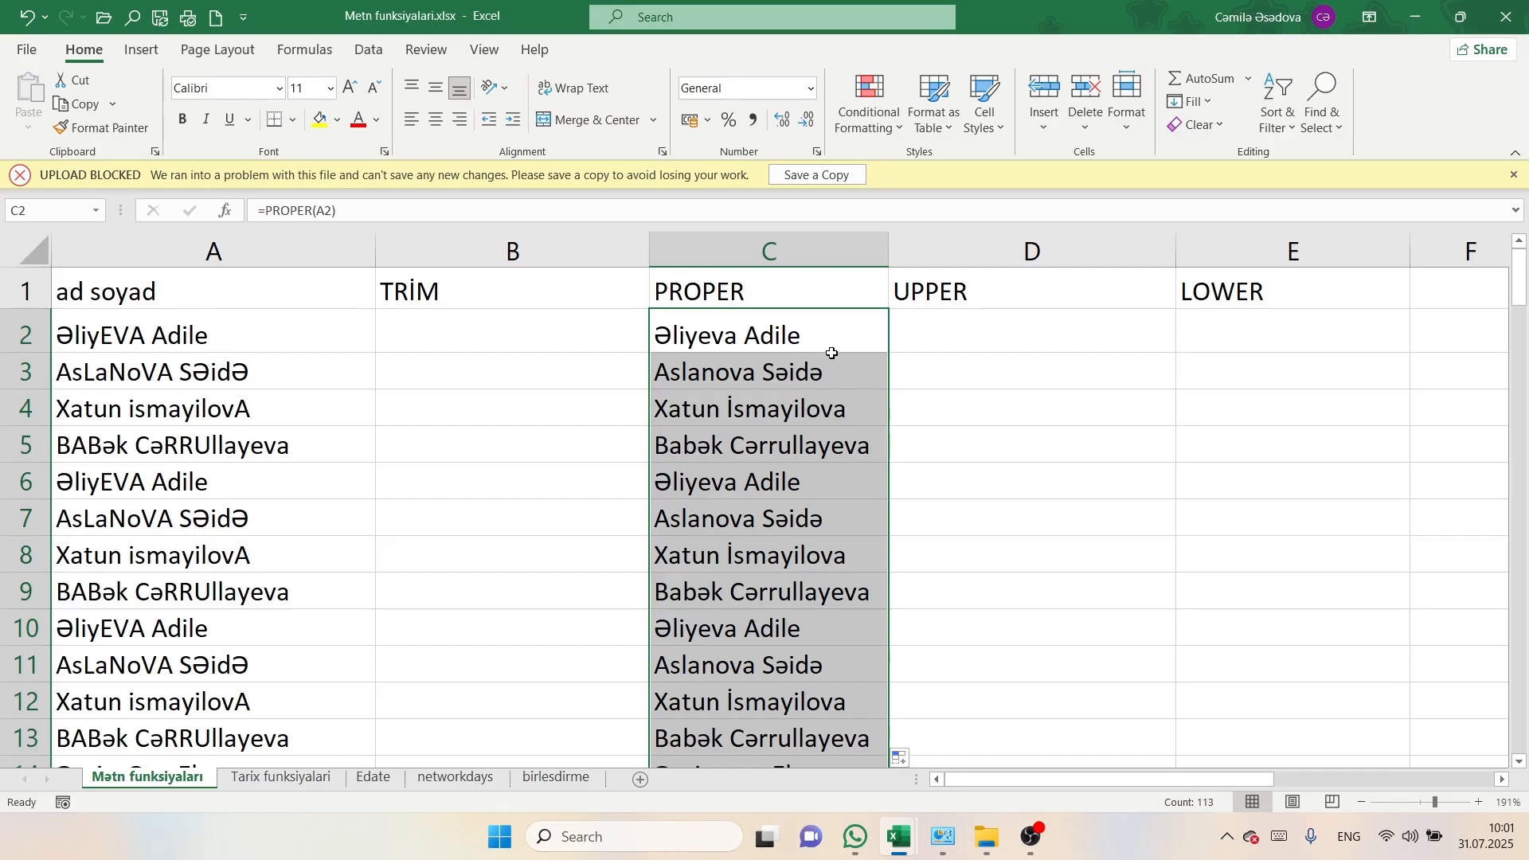
# - Enter =UPPER(A2) in D2 and fill the formula down the UPPER column to the end of the list
pyautogui.click(978, 335)
pyautogui.write('=')
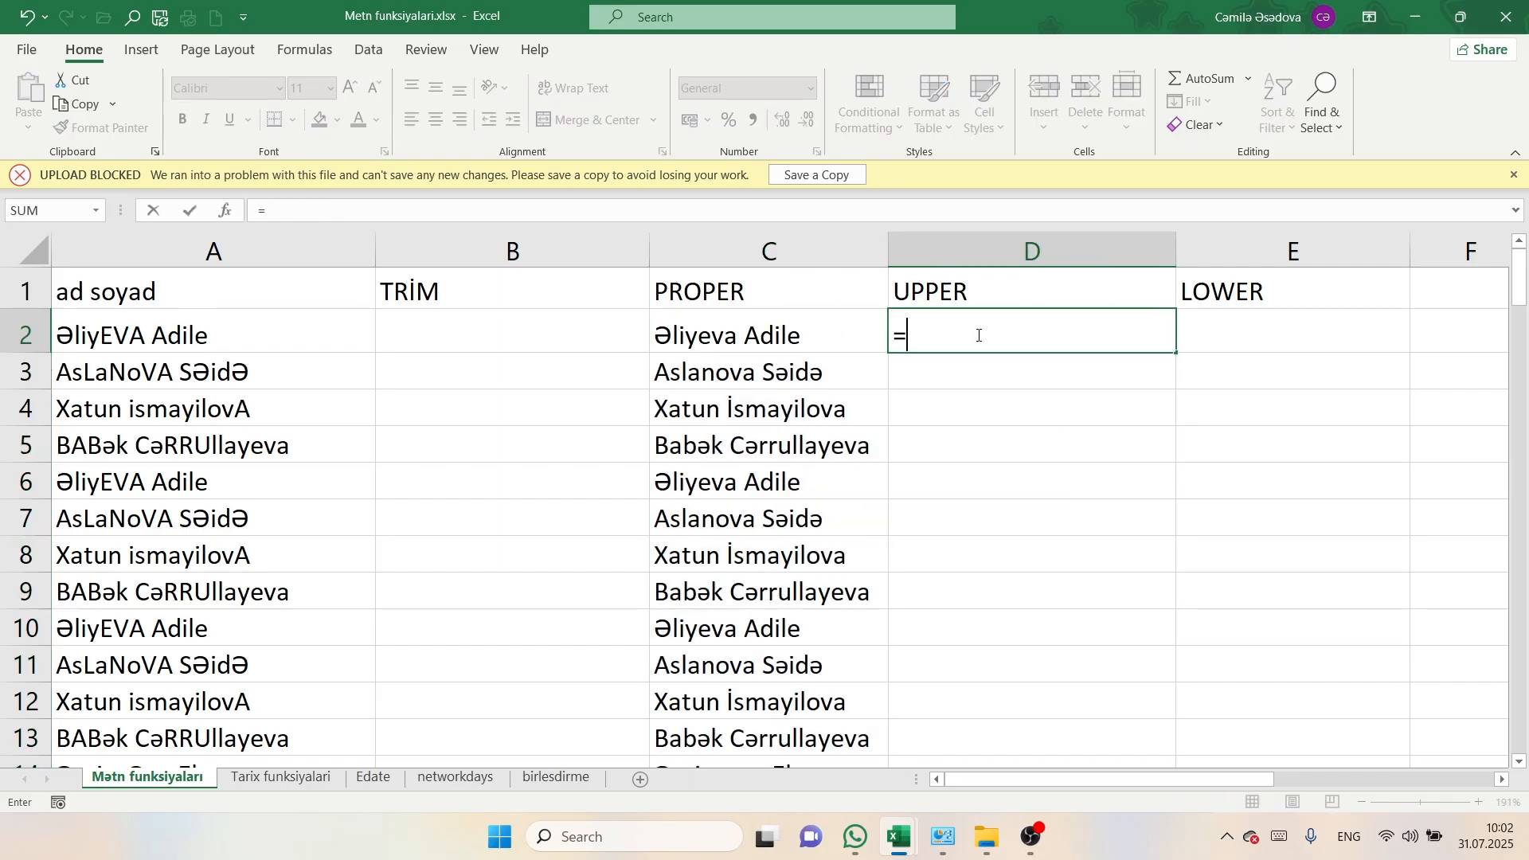
pyautogui.write('upper')
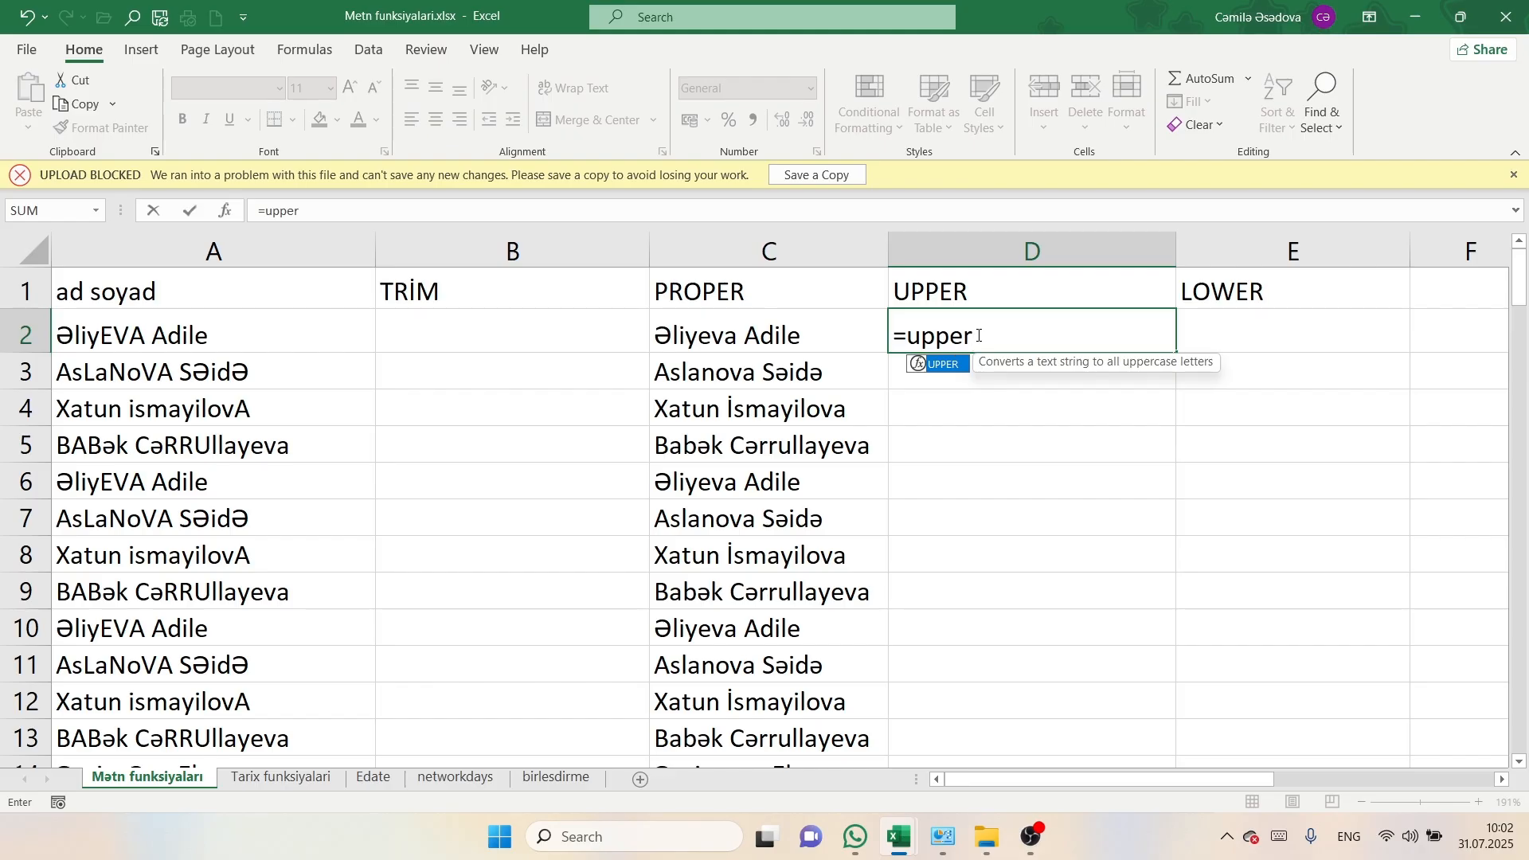
pyautogui.press('Tab')
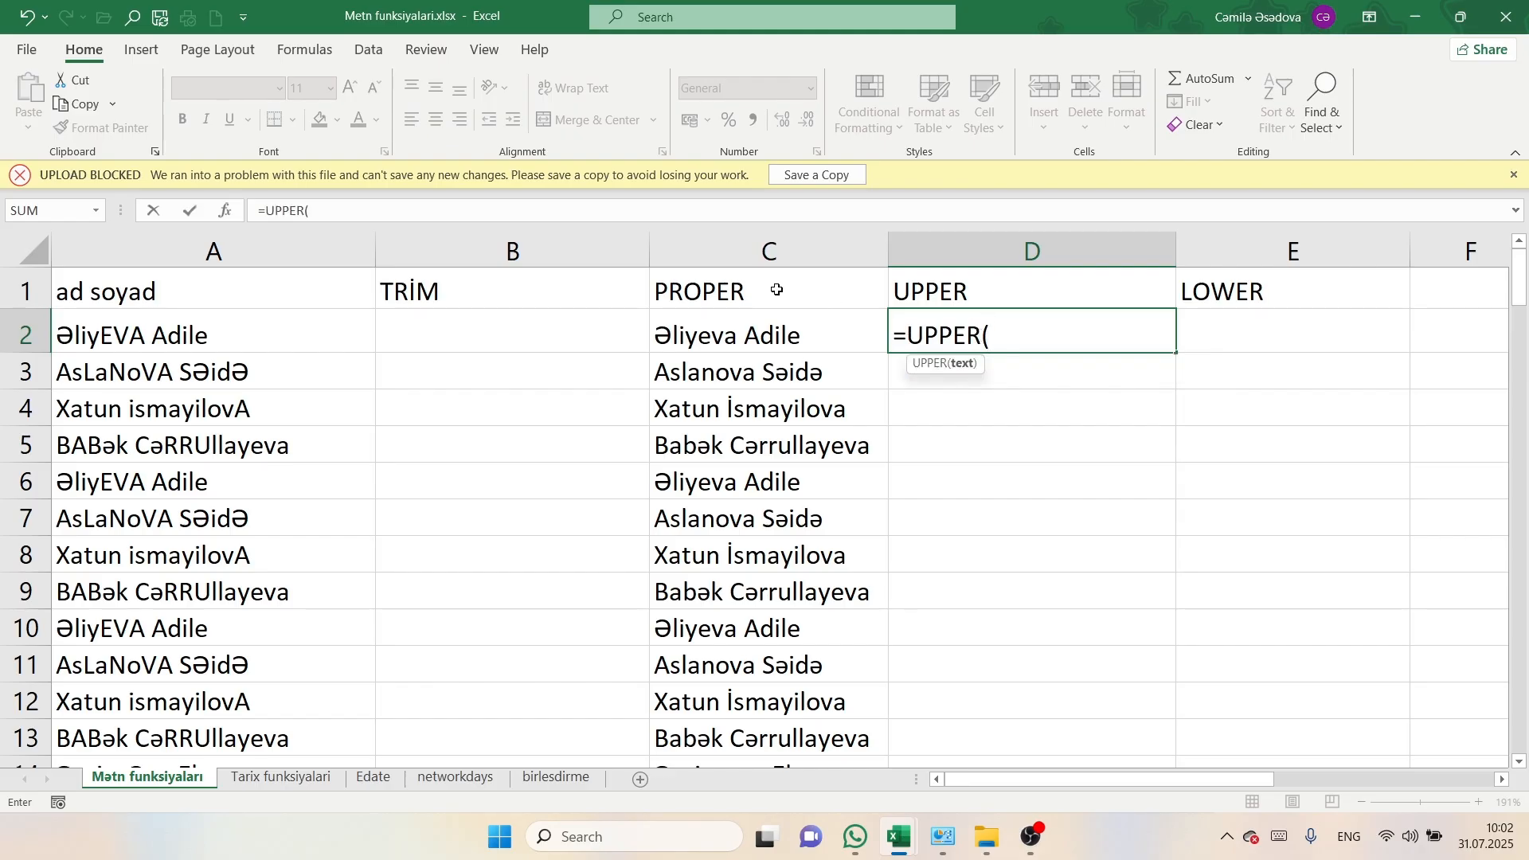
pyautogui.click(197, 334)
pyautogui.press('Return')
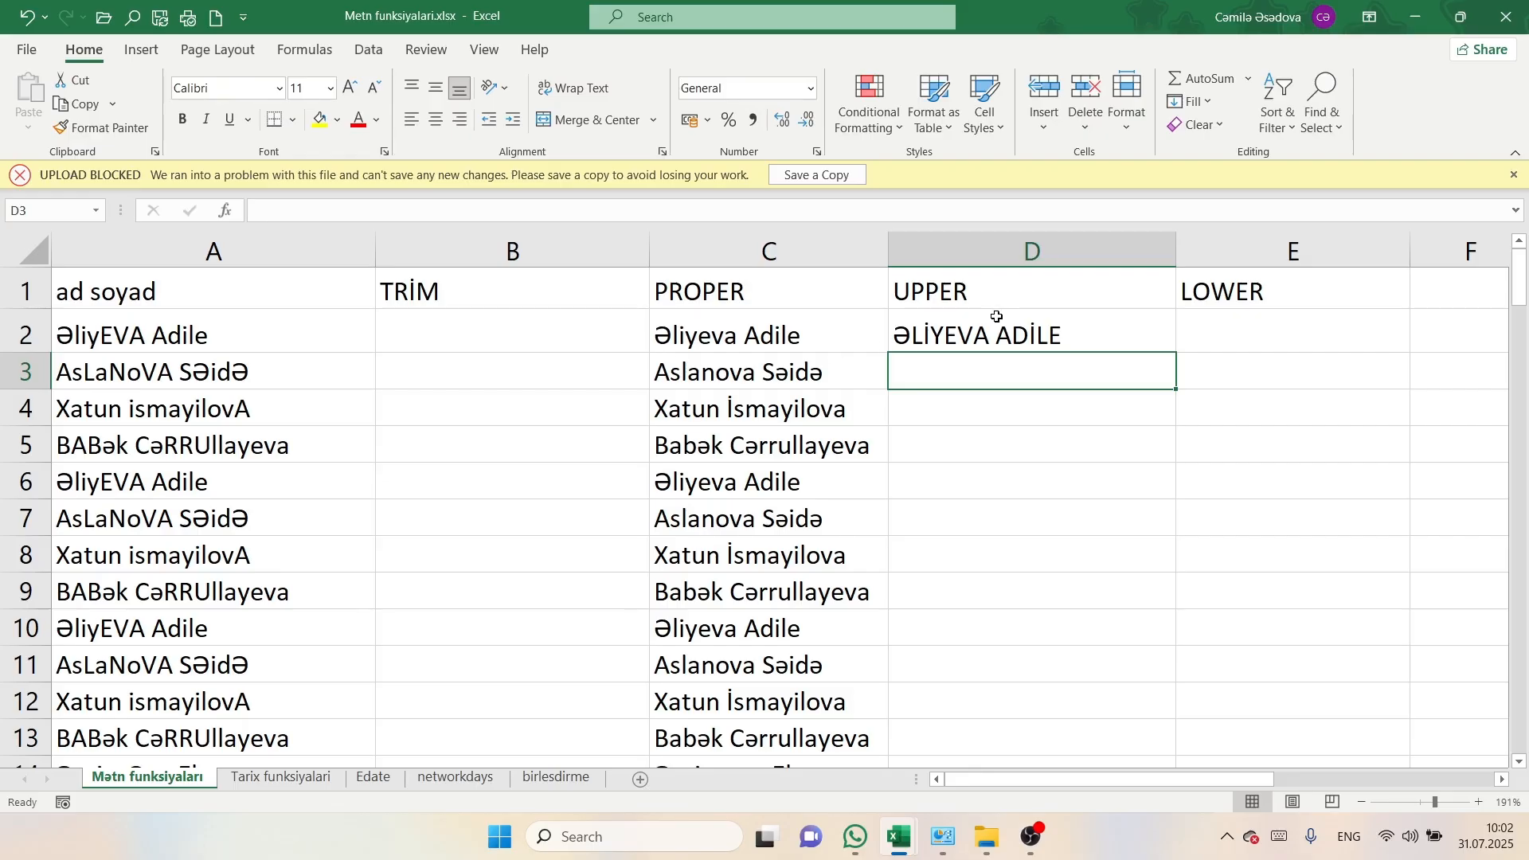
pyautogui.click(1039, 327)
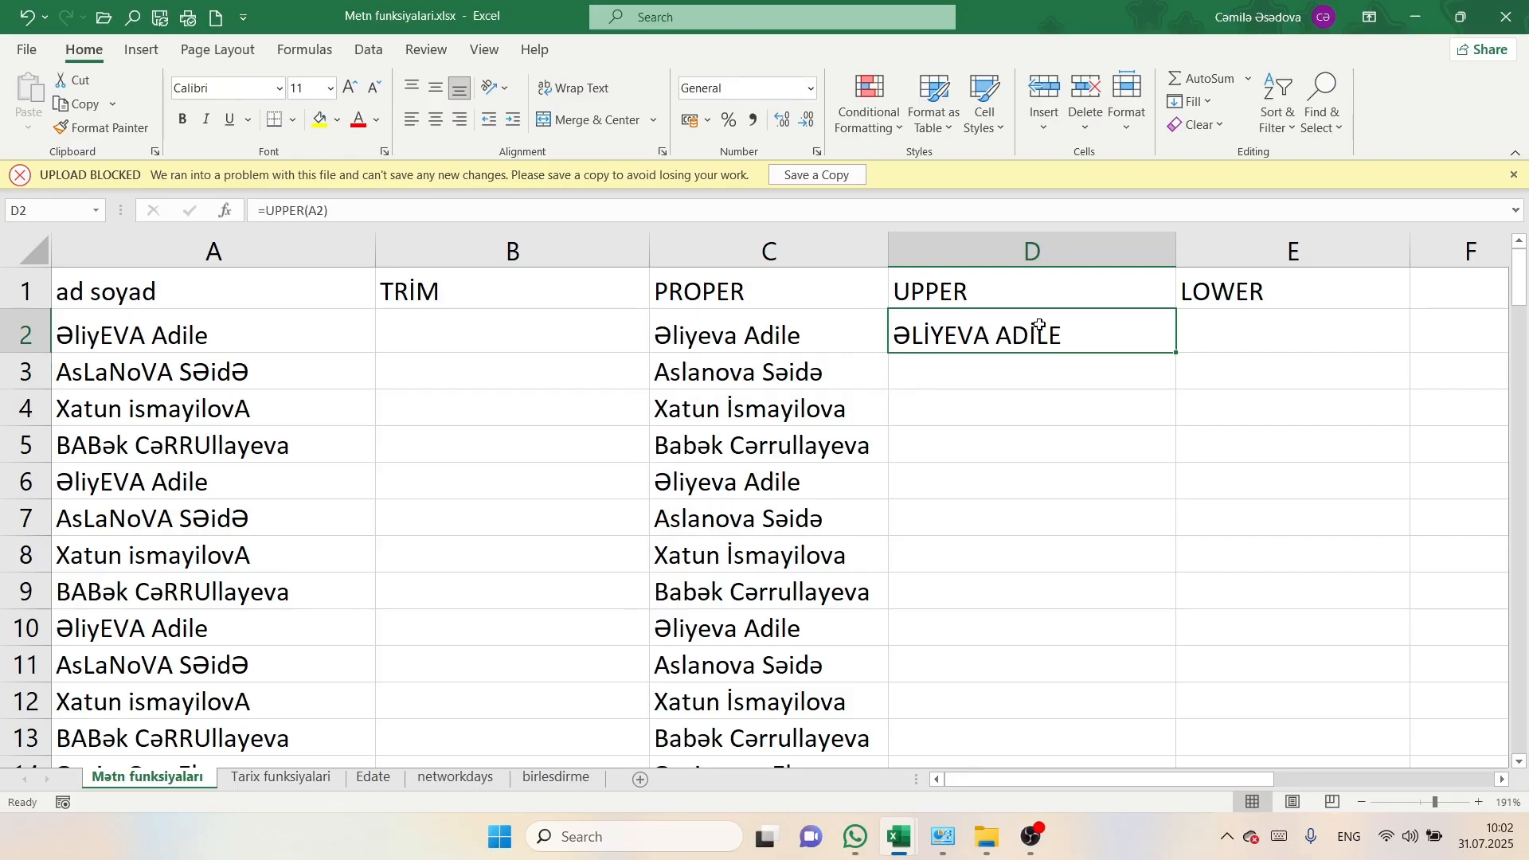
pyautogui.doubleClick(1176, 352)
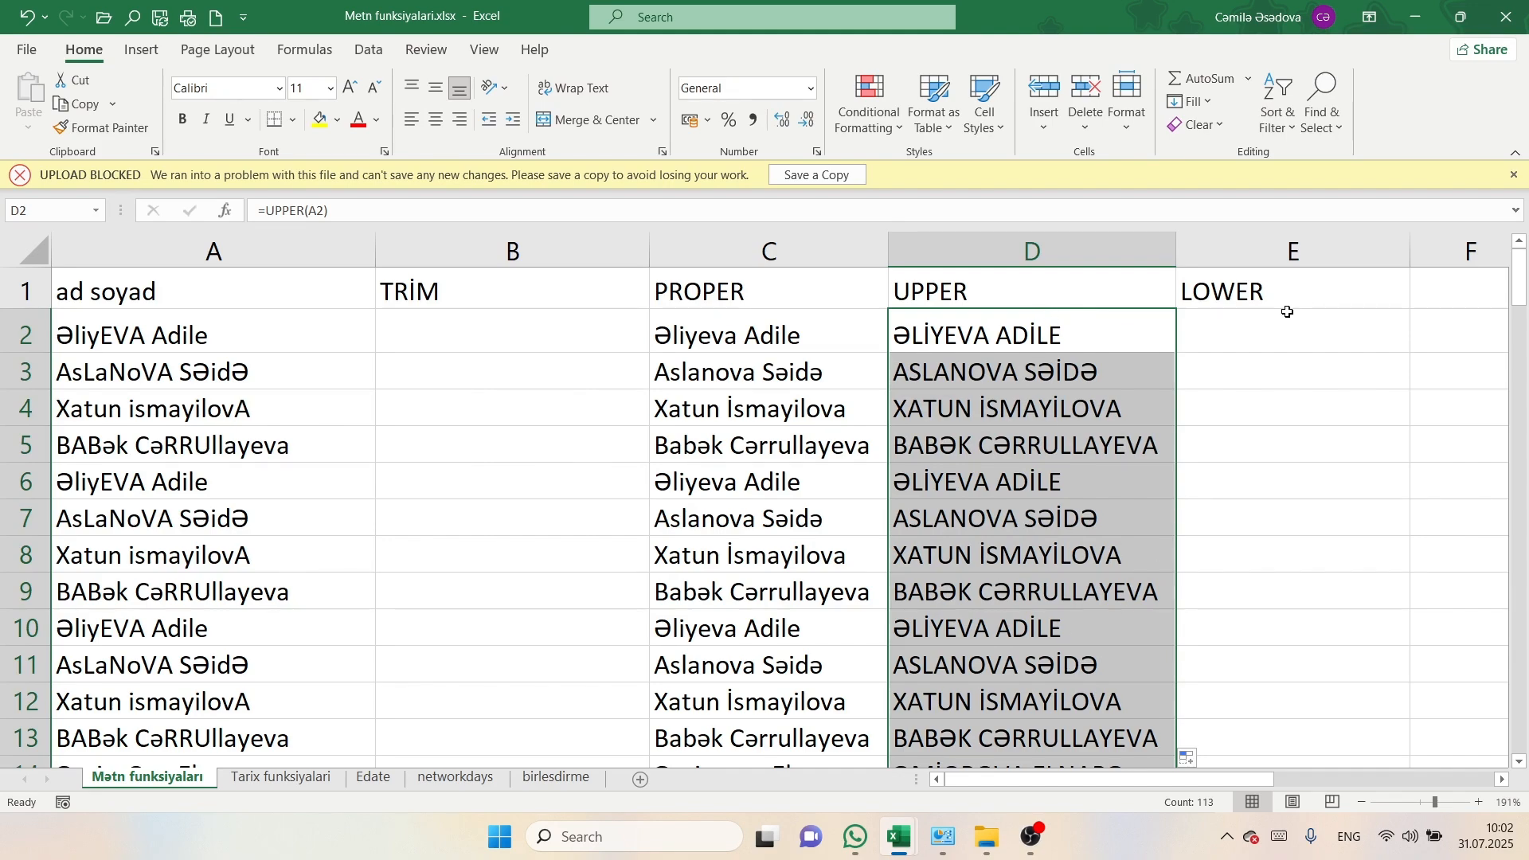
# - Enter =LOWER(A2) in E2 and fill the formula down the LOWER column to the end of the list
pyautogui.click(1259, 350)
pyautogui.write('=')
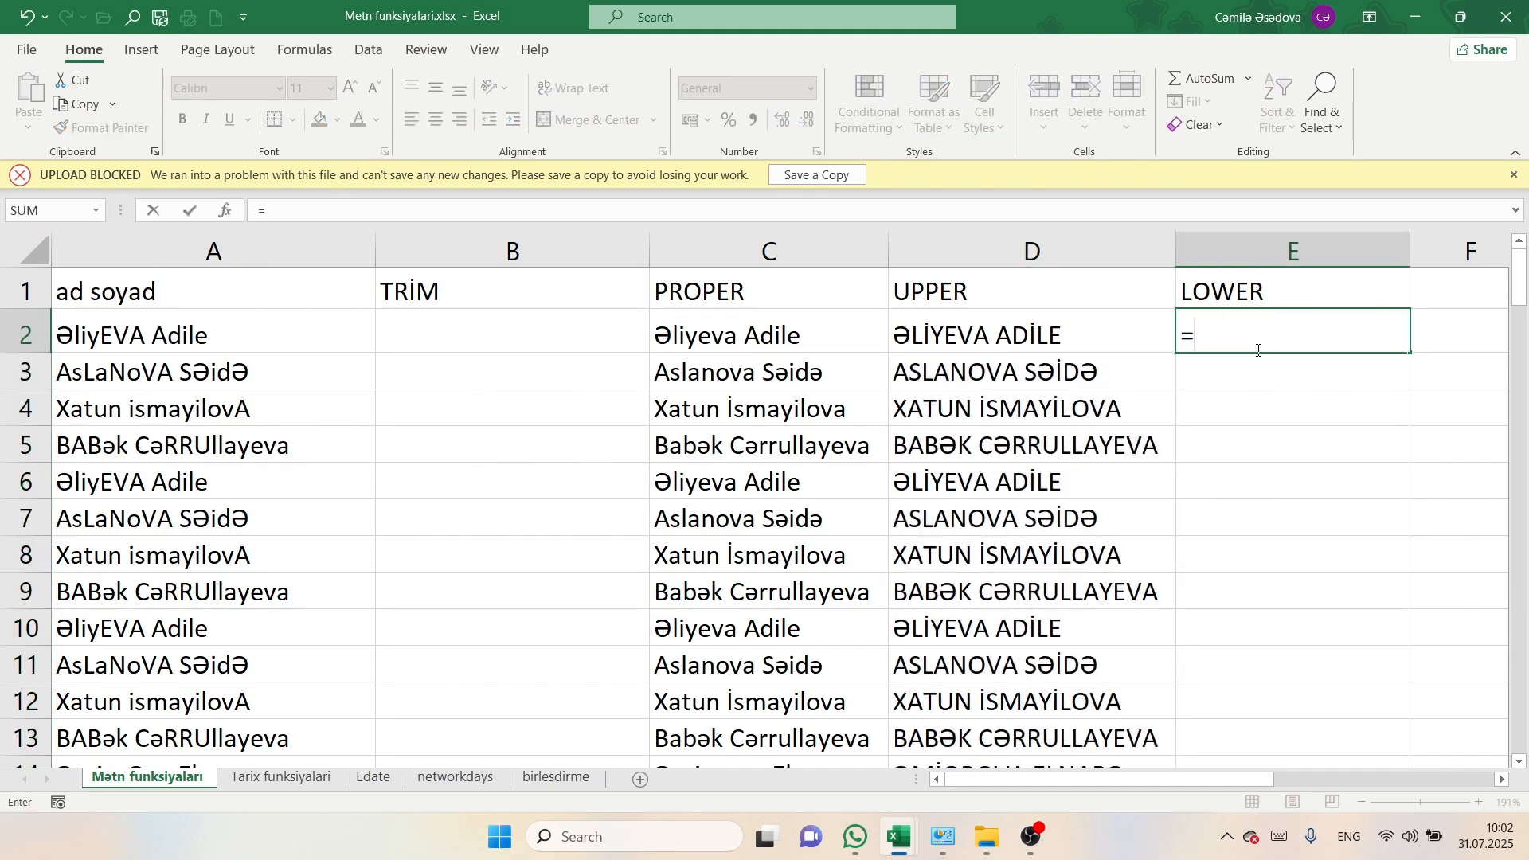
pyautogui.write('low')
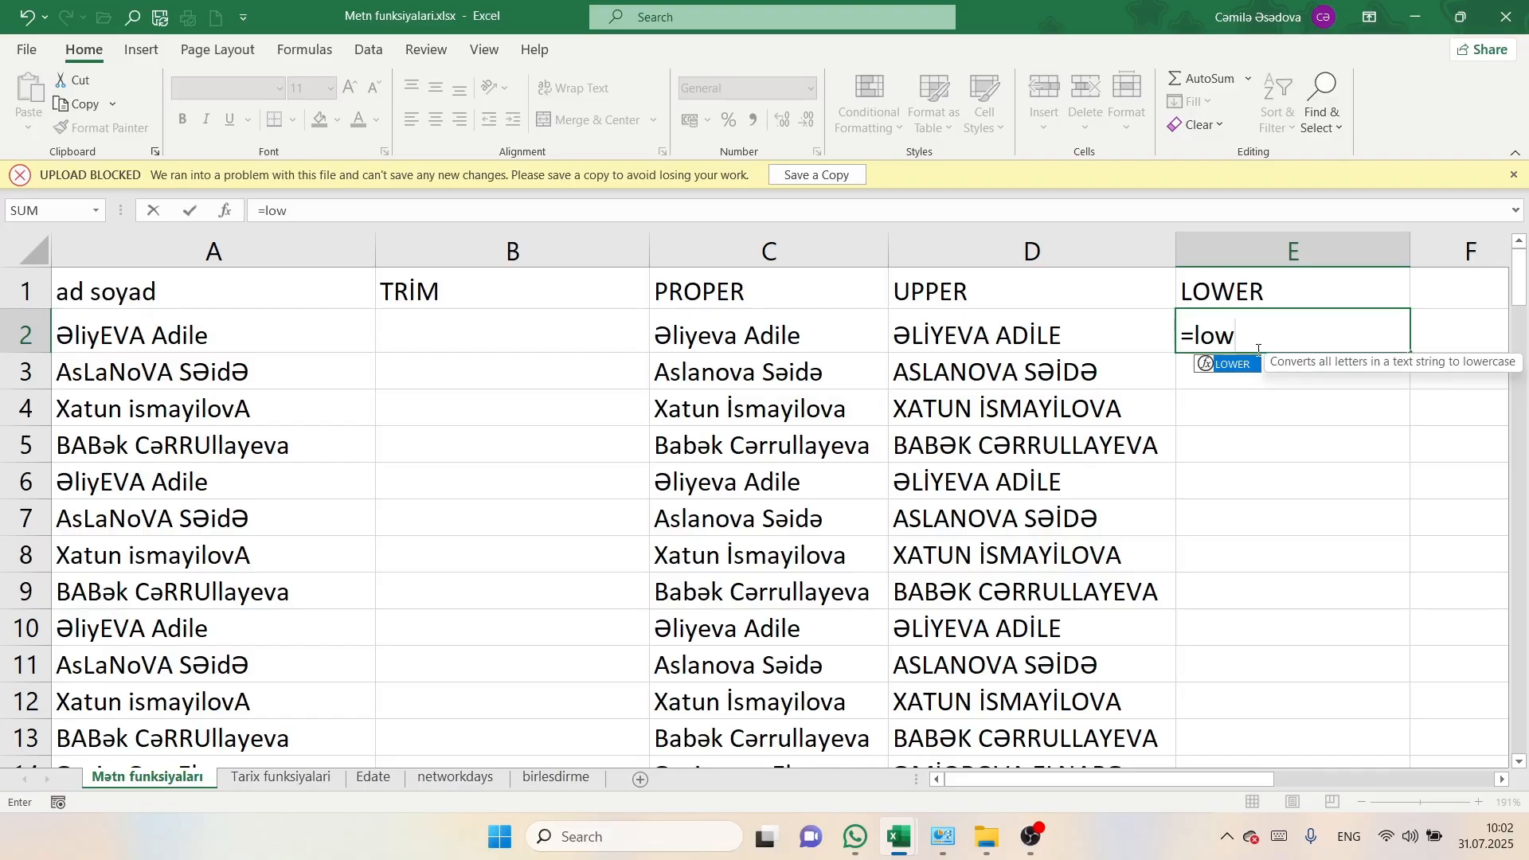
pyautogui.write('er')
pyautogui.press('Tab')
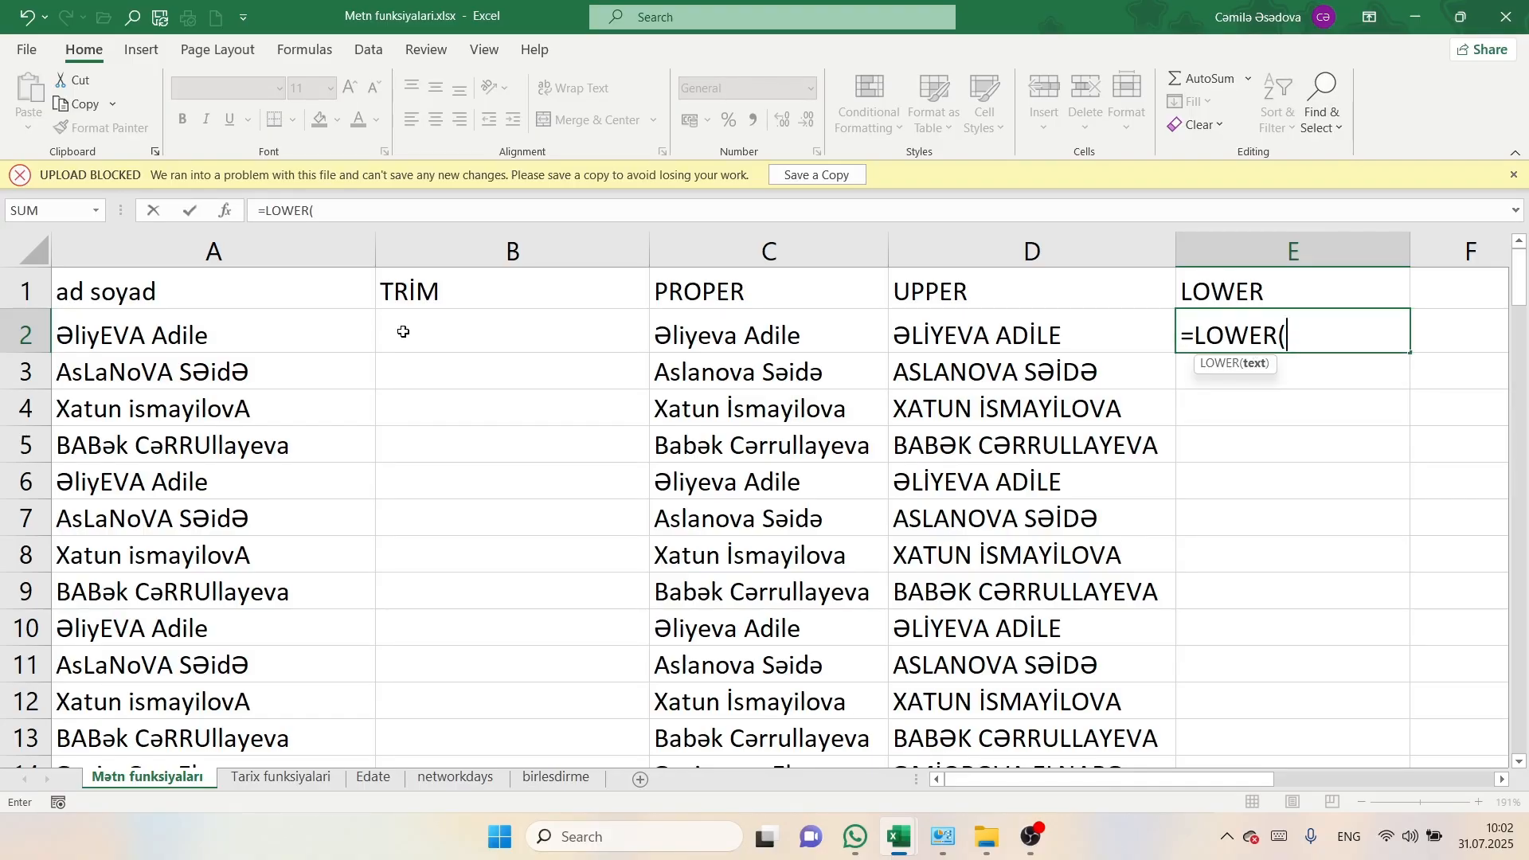
pyautogui.click(218, 333)
pyautogui.press('Return')
pyautogui.click(1333, 318)
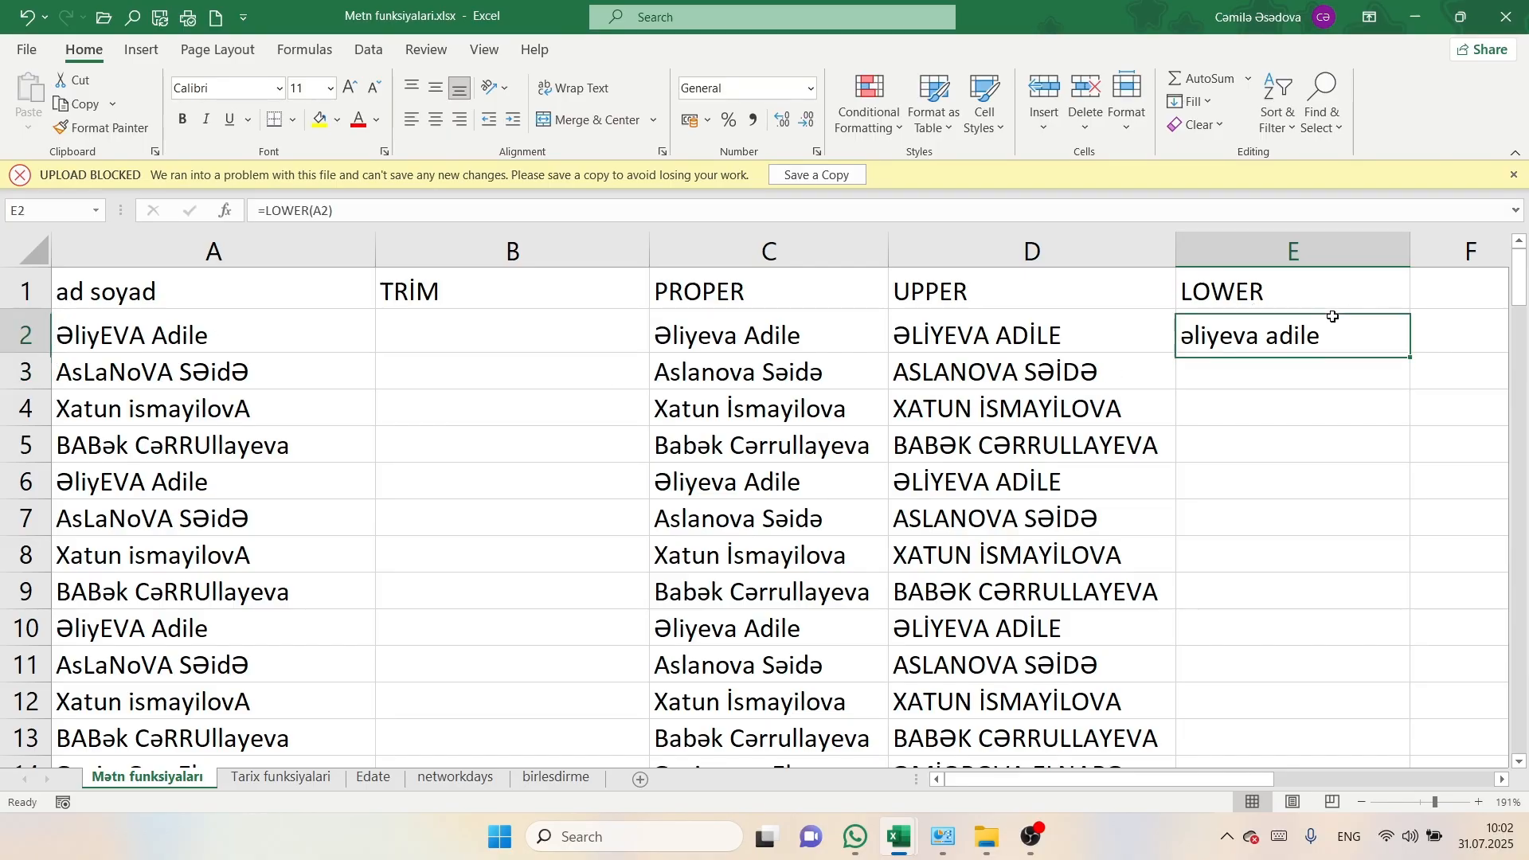
pyautogui.doubleClick(1412, 353)
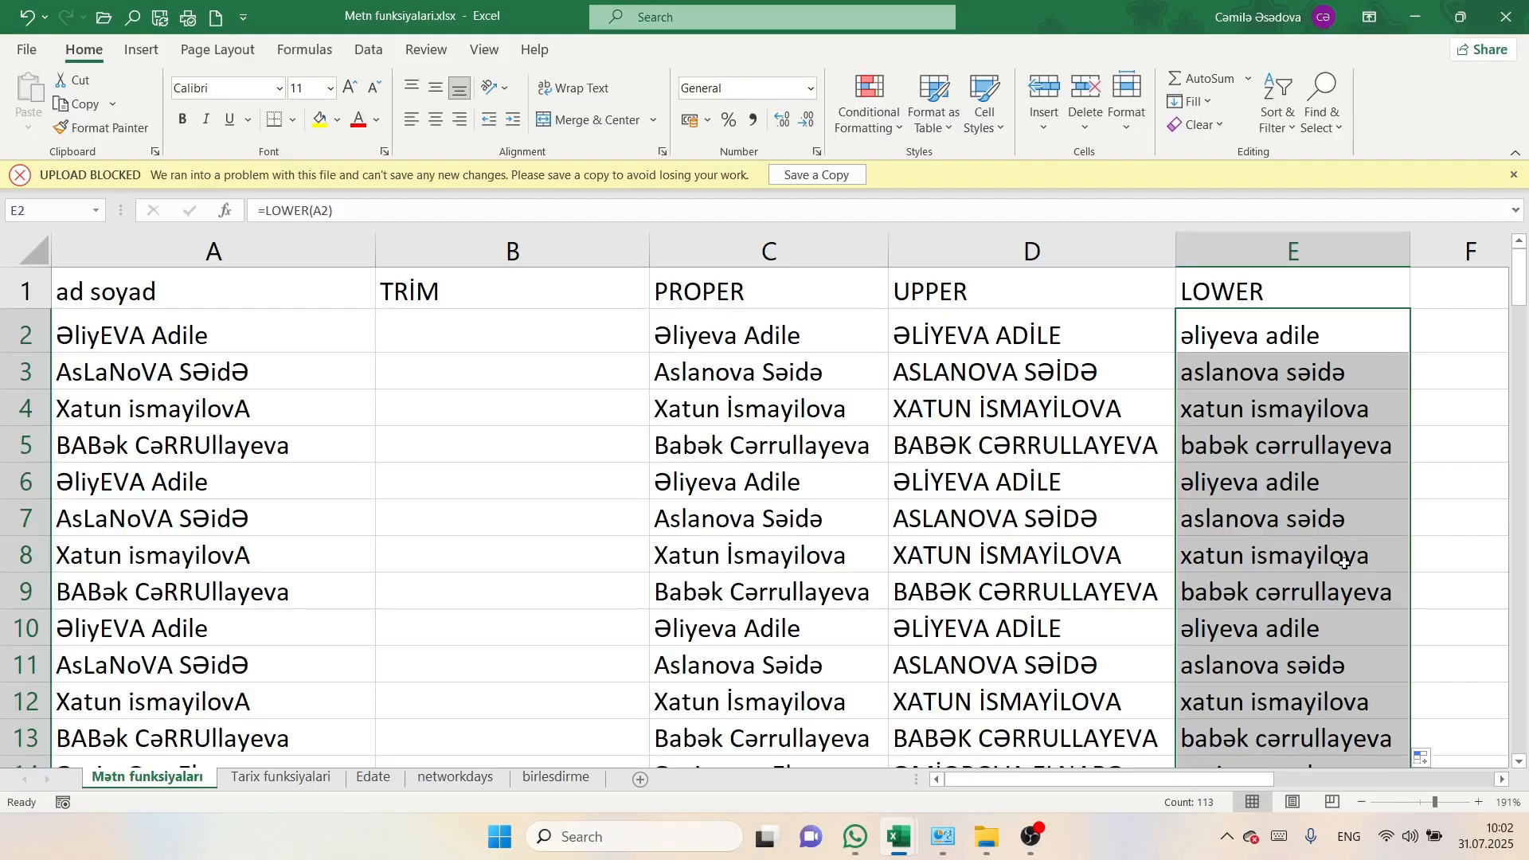
pyautogui.scroll(-2, 1335, 670)
pyautogui.scroll(3, 1336, 670)
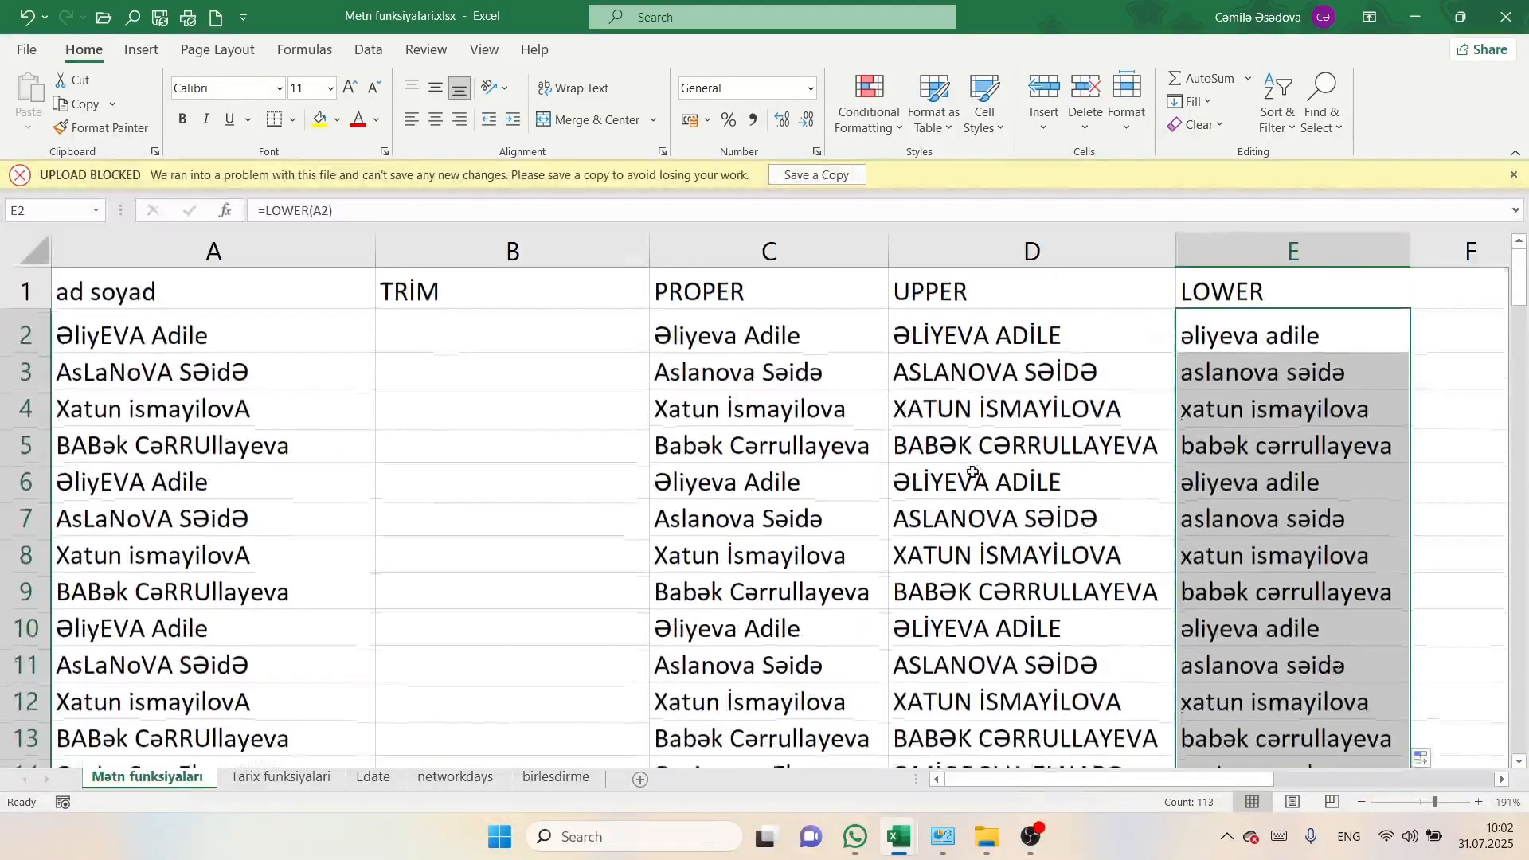
# - Enter =TRIM(A2) in B2 and fill the formula down the TRİM column to the end of the list
pyautogui.click(442, 328)
pyautogui.write('=')
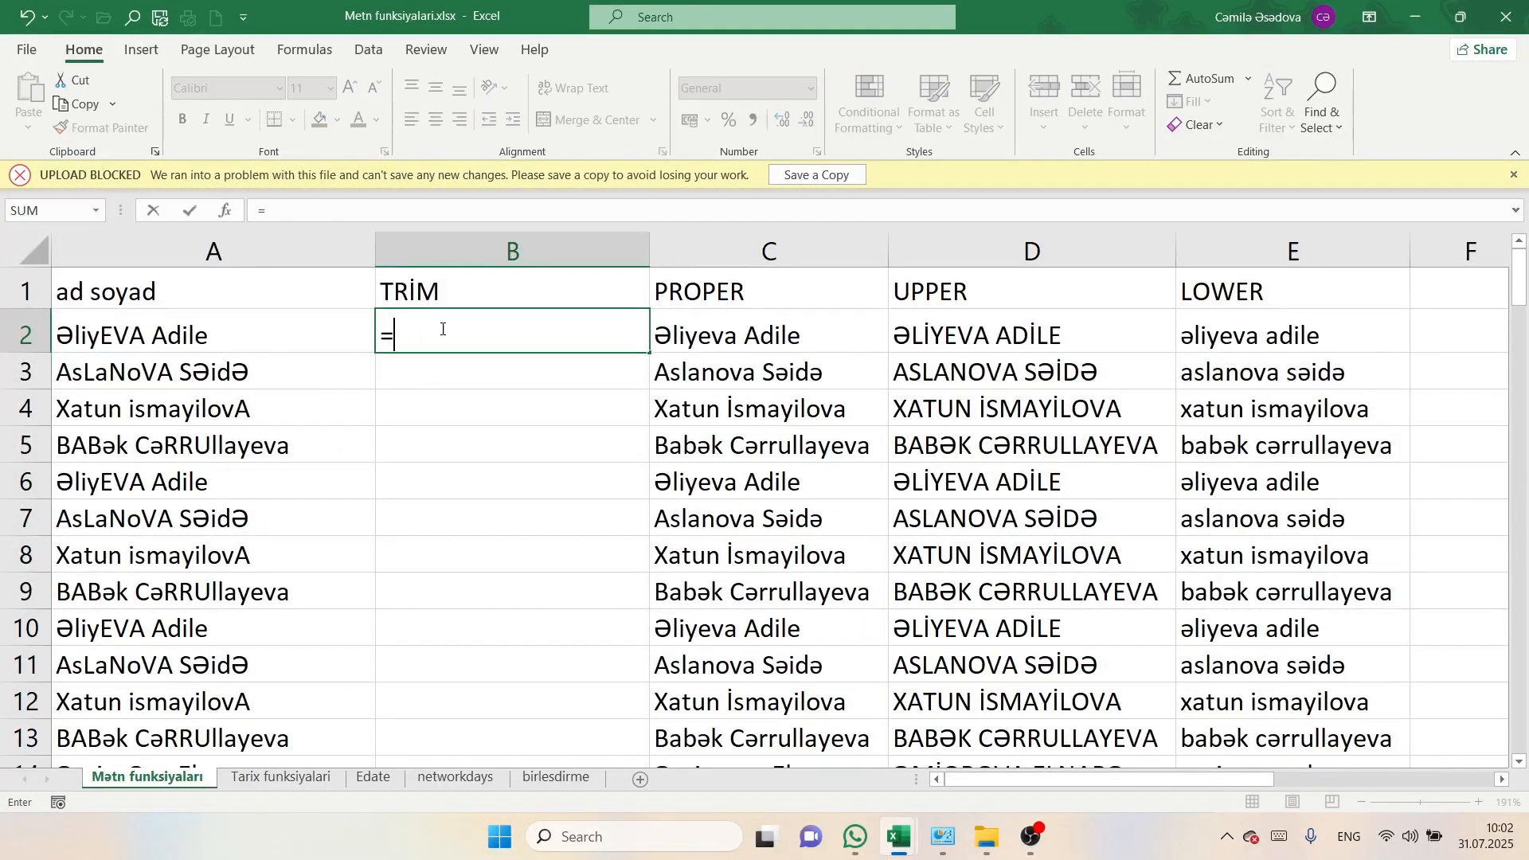
pyautogui.write('tr')
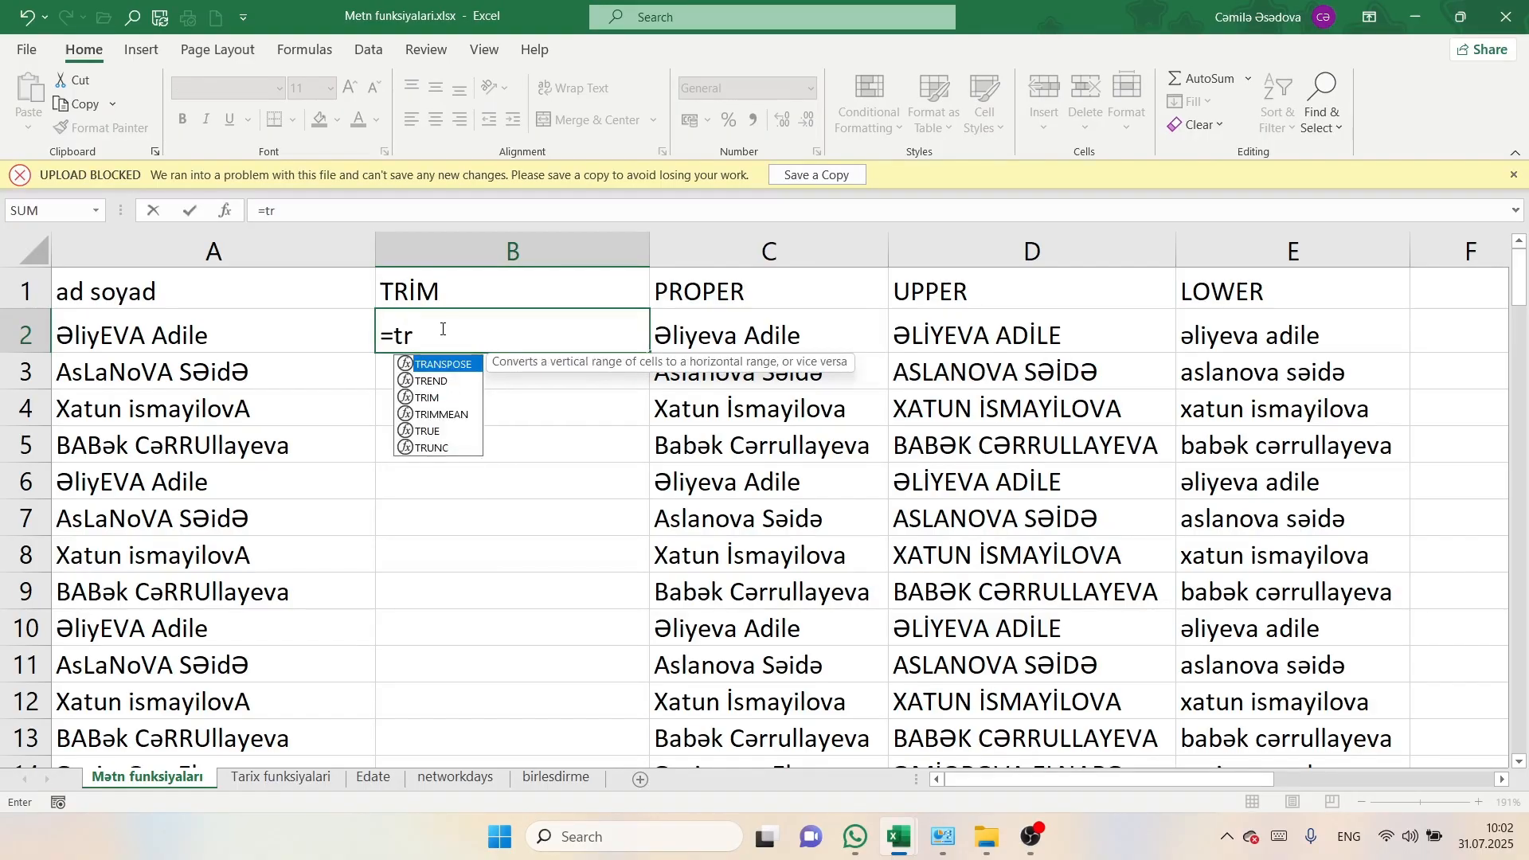
pyautogui.write(';')
pyautogui.press('BackSpace')
pyautogui.write('im')
pyautogui.press('Tab')
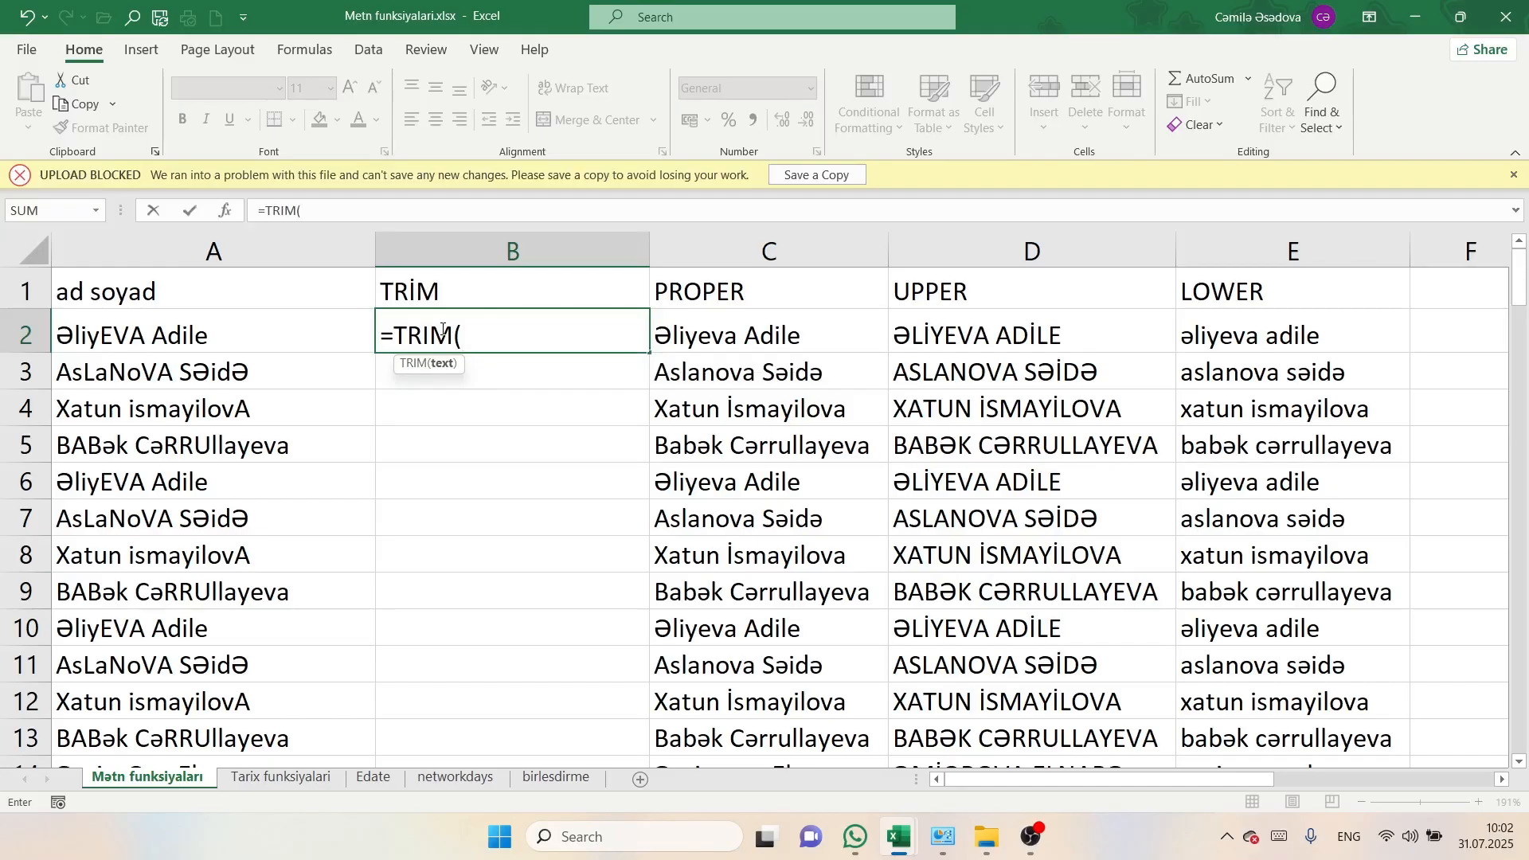
pyautogui.click(206, 334)
pyautogui.press('Return')
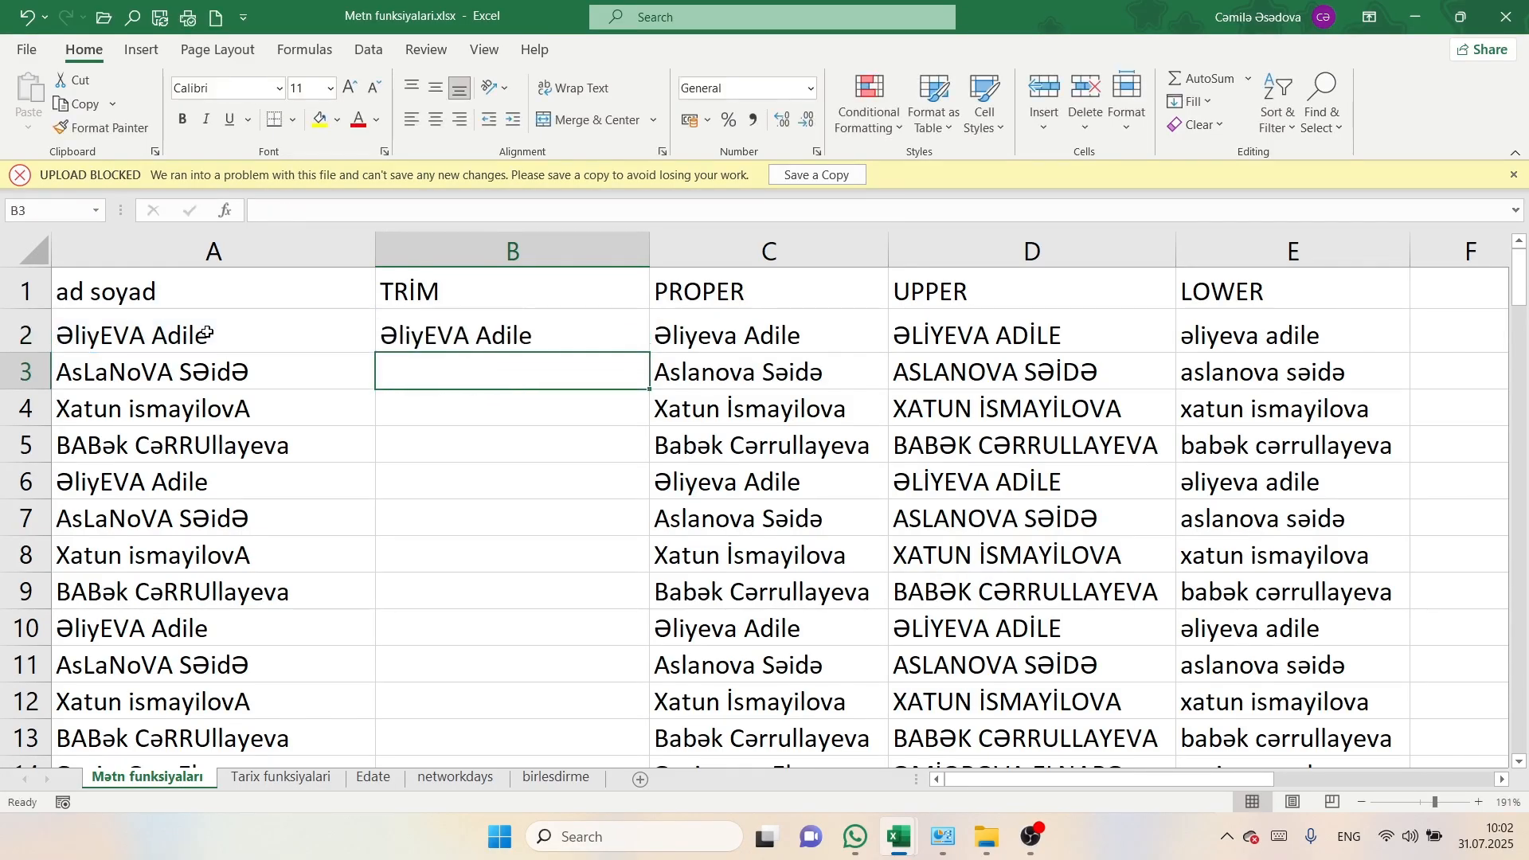
pyautogui.click(595, 347)
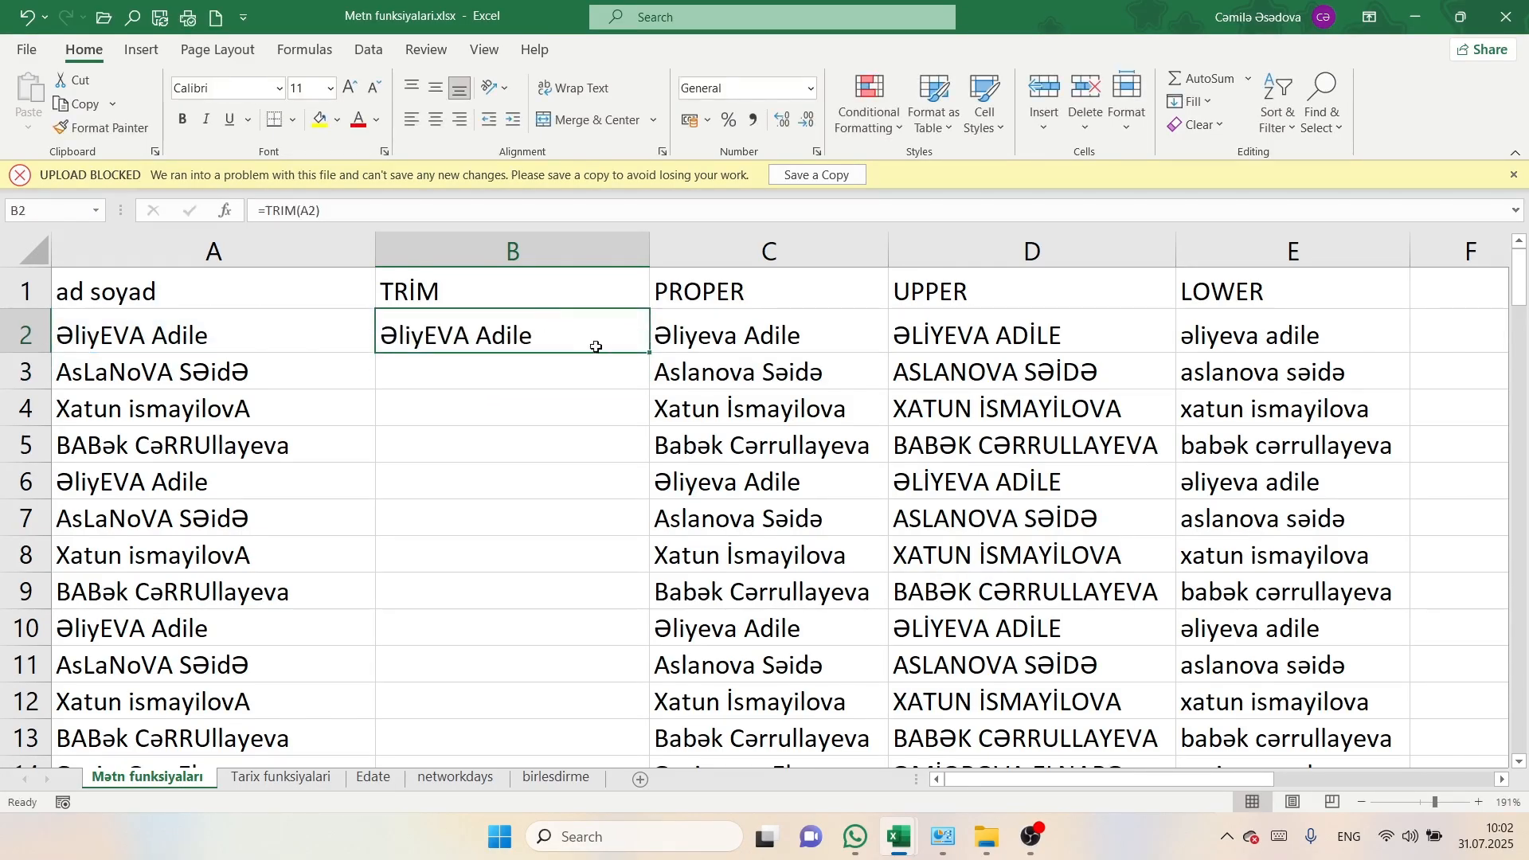
pyautogui.doubleClick(650, 353)
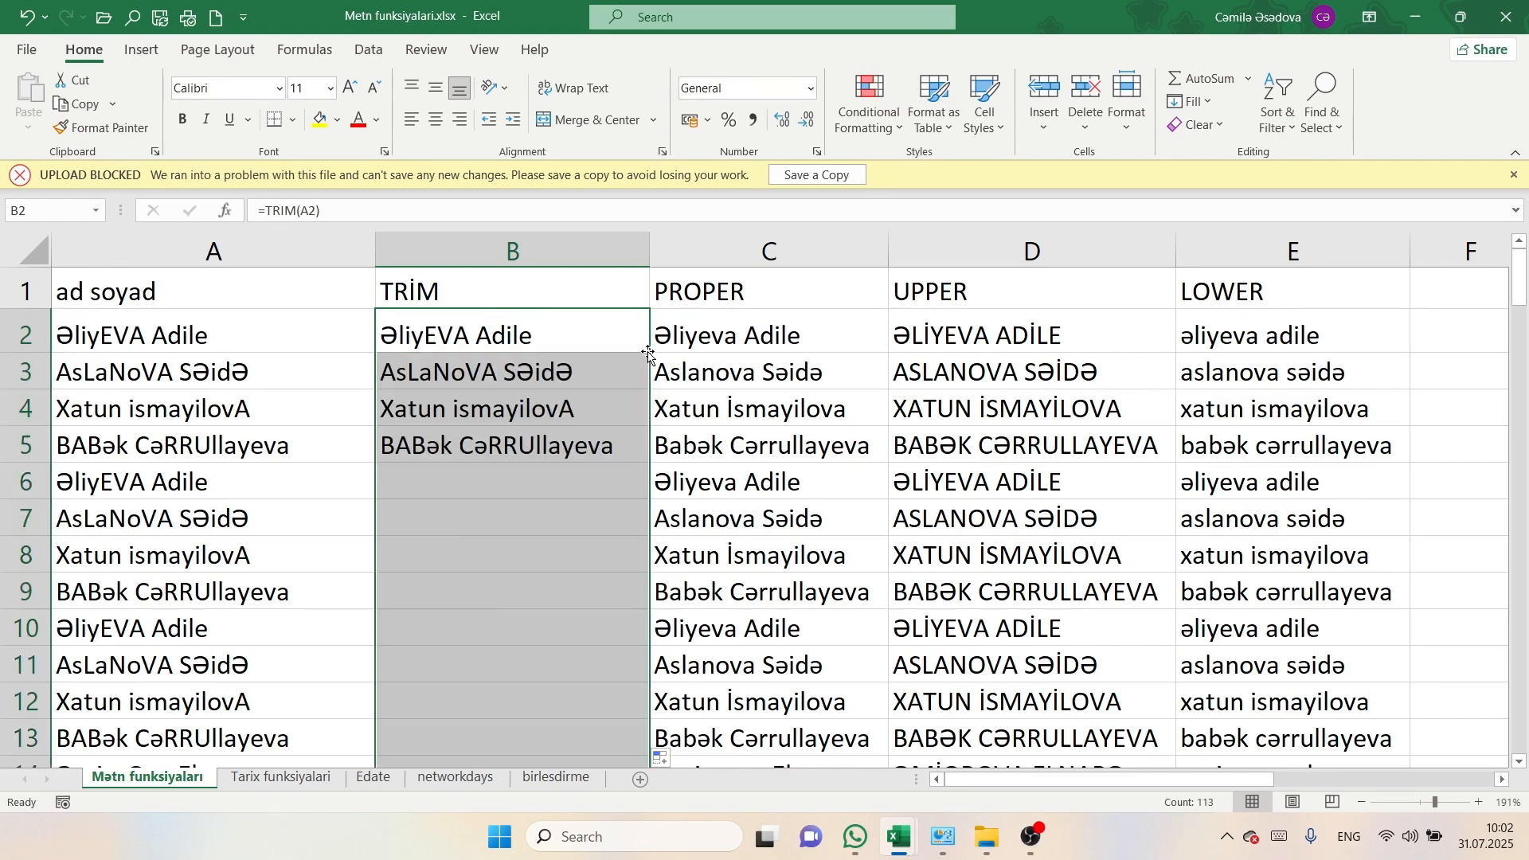
pyautogui.scroll(-1, 527, 516)
pyautogui.scroll(3, 528, 516)
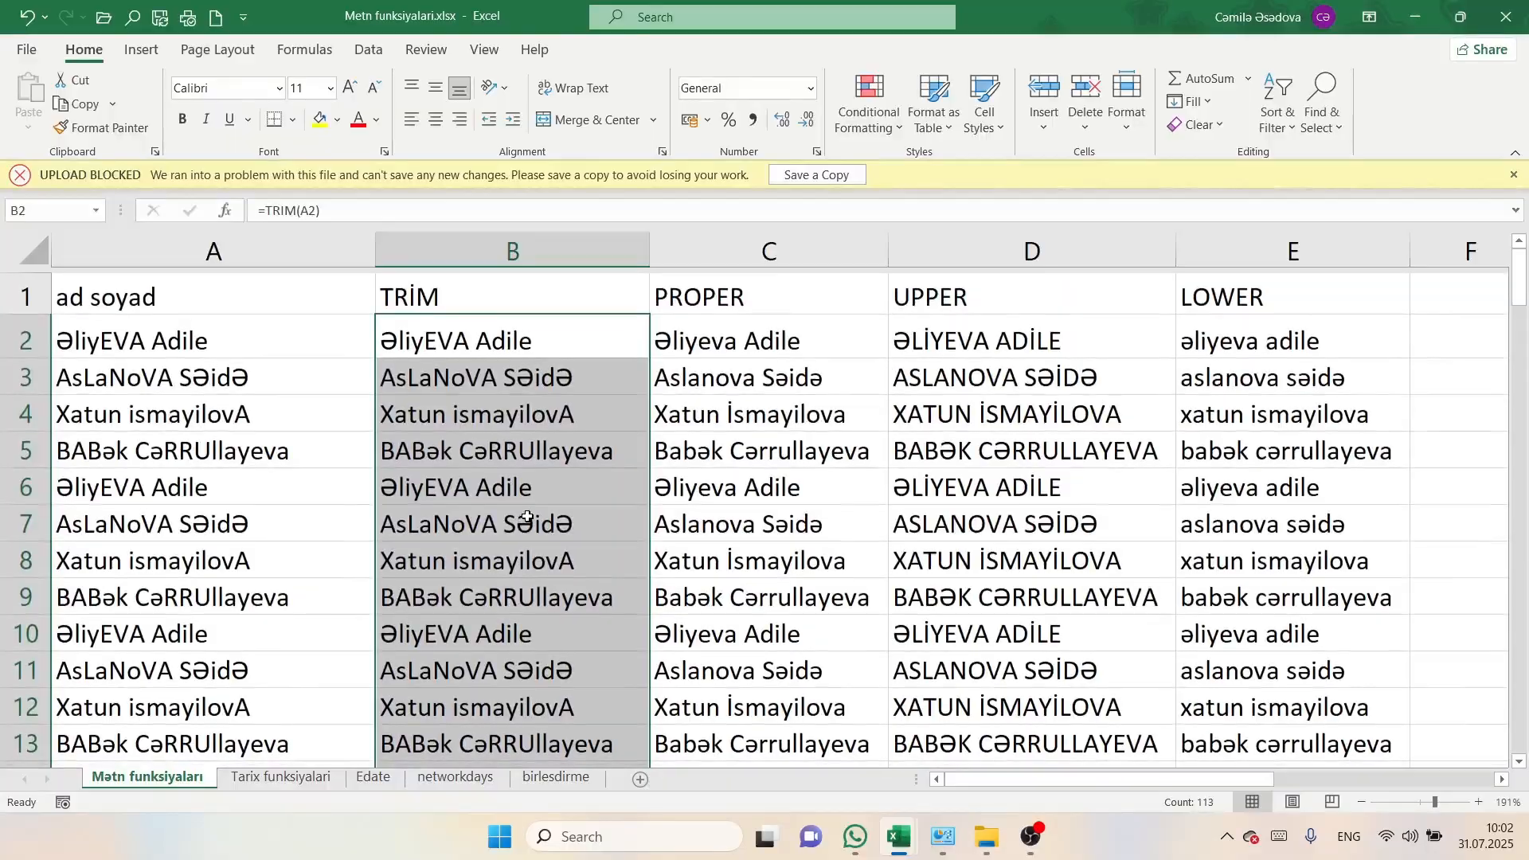
# - Widen column B slightly and look over the trimmed names
pyautogui.moveTo(650, 255); pyautogui.dragTo(683, 253)
pyautogui.scroll(-2, 580, 487)
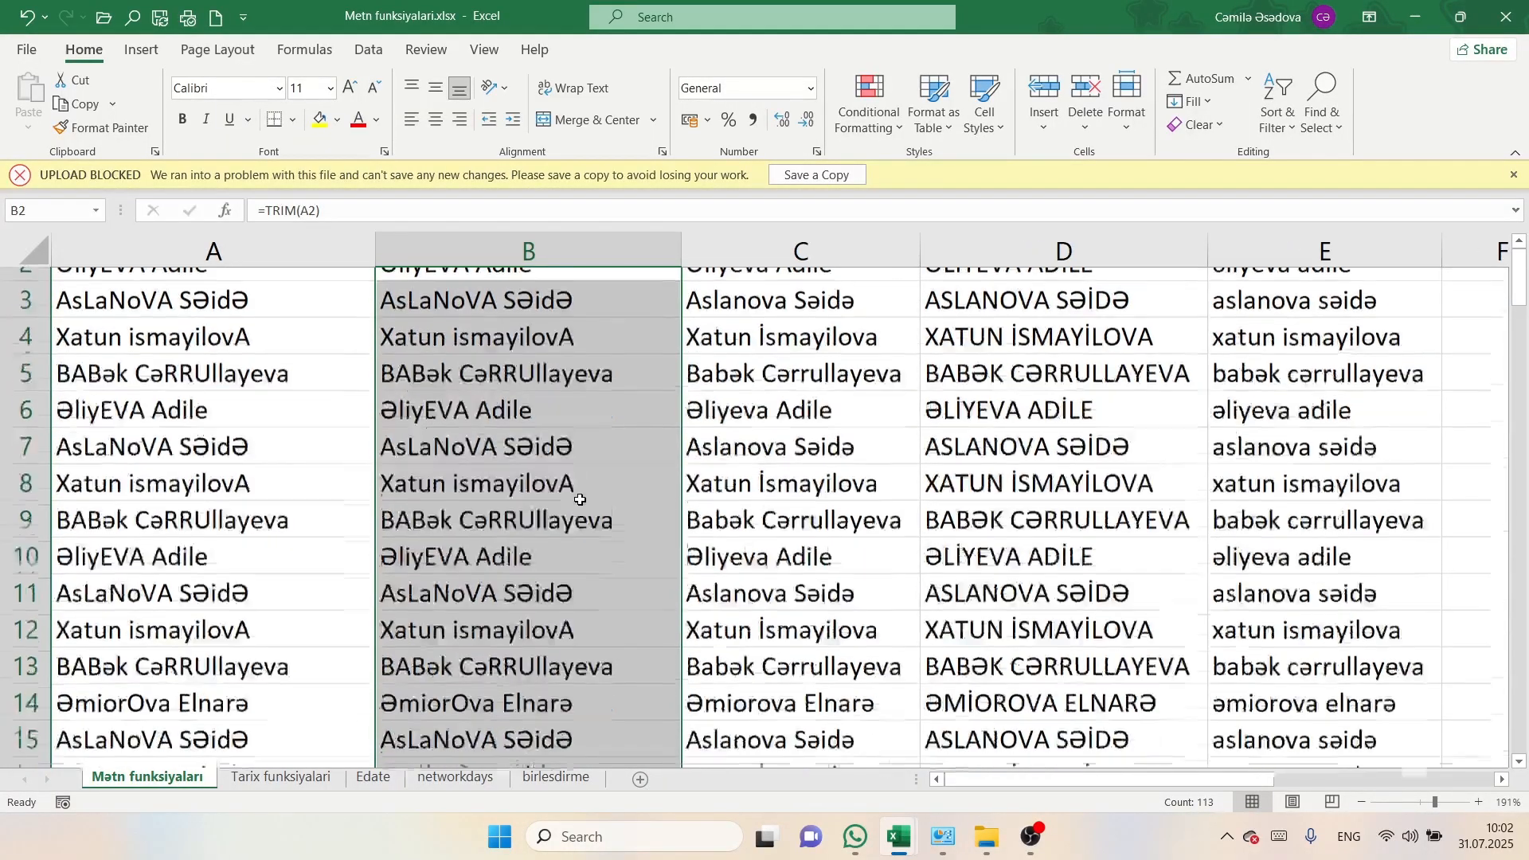
pyautogui.scroll(2, 579, 499)
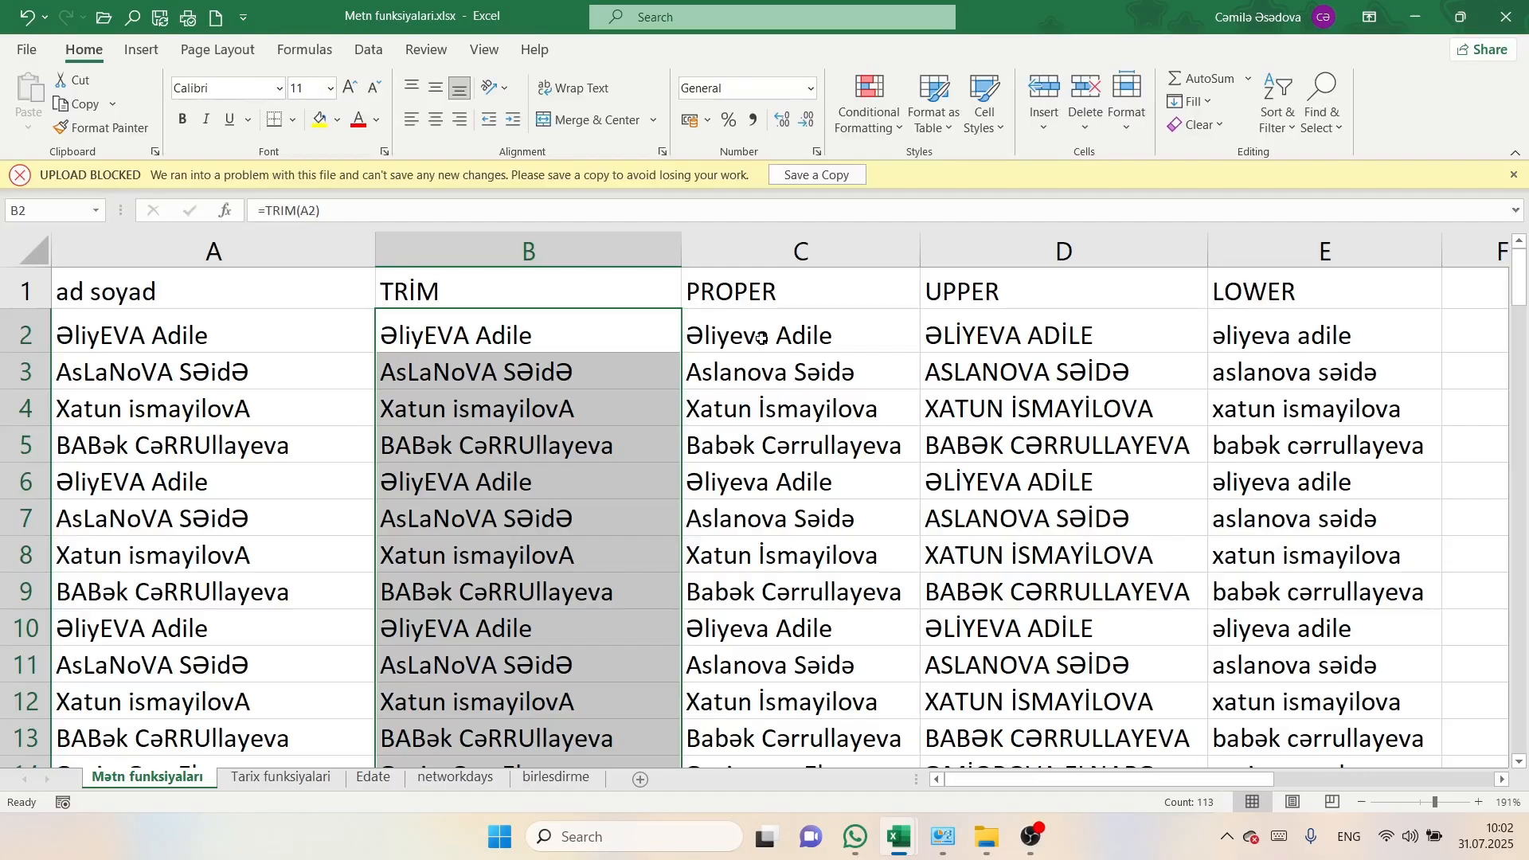
# - Copy all the PROPER results in column C, from C2 down to the last filled row
pyautogui.click(764, 356)
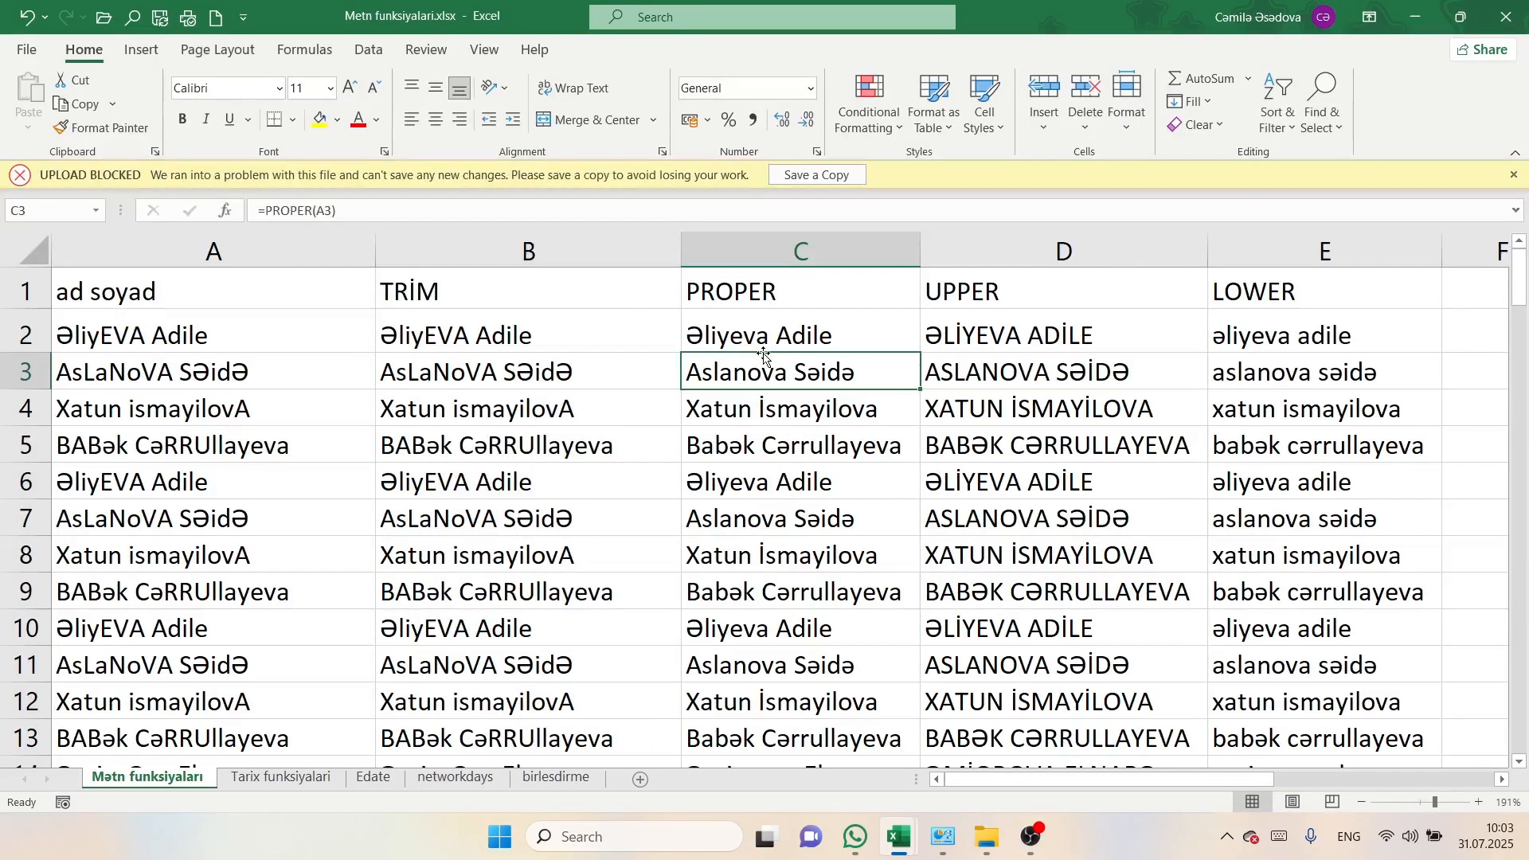
pyautogui.click(746, 303)
pyautogui.click(722, 352)
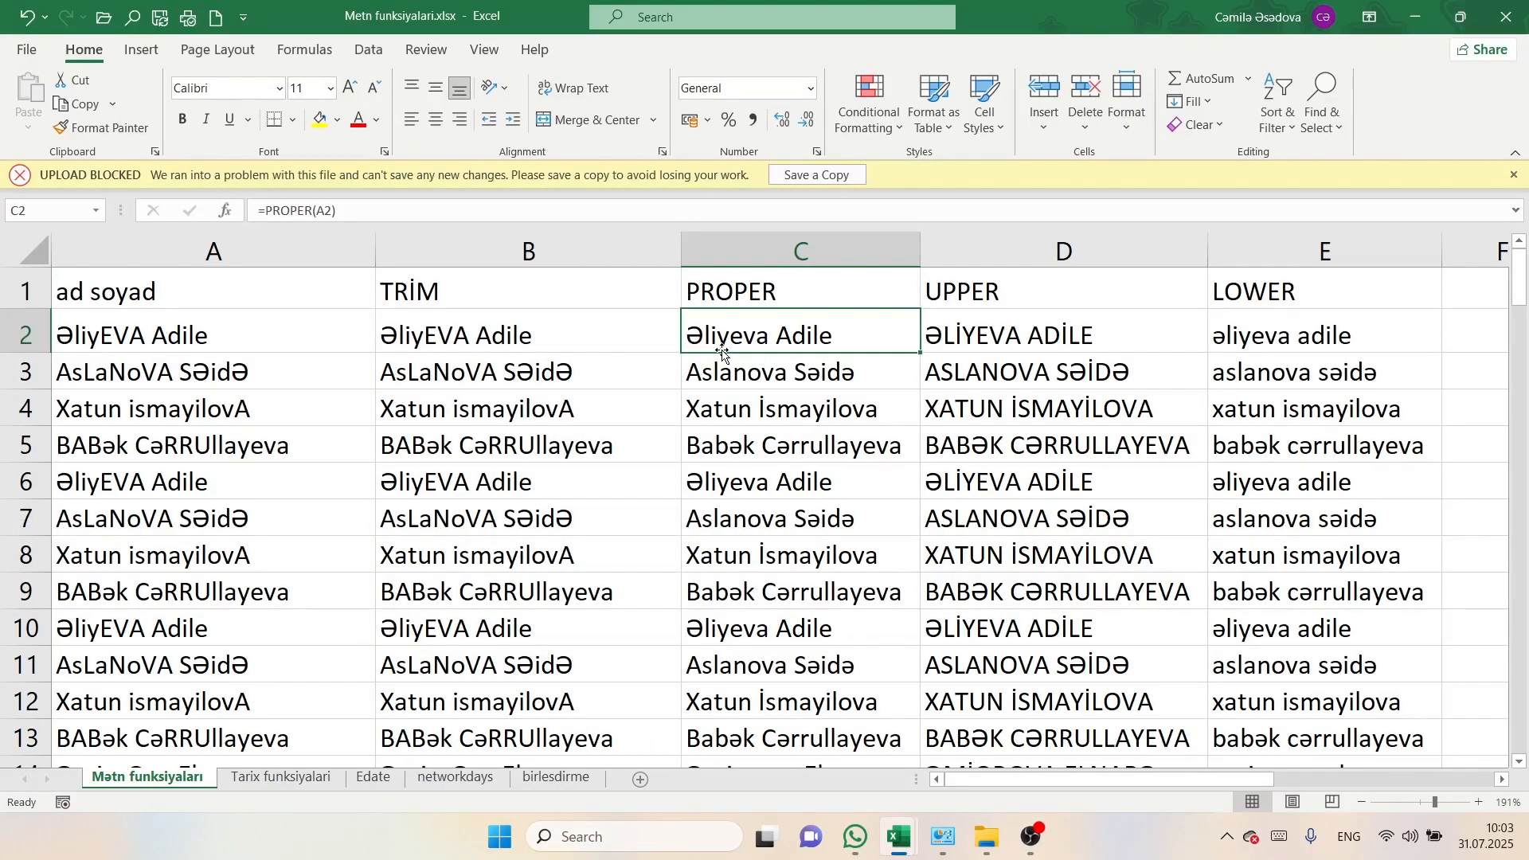
pyautogui.moveTo(783, 341); pyautogui.dragTo(819, 647)
pyautogui.hotkey('ctrl', 'c')
pyautogui.scroll(20, 820, 648)
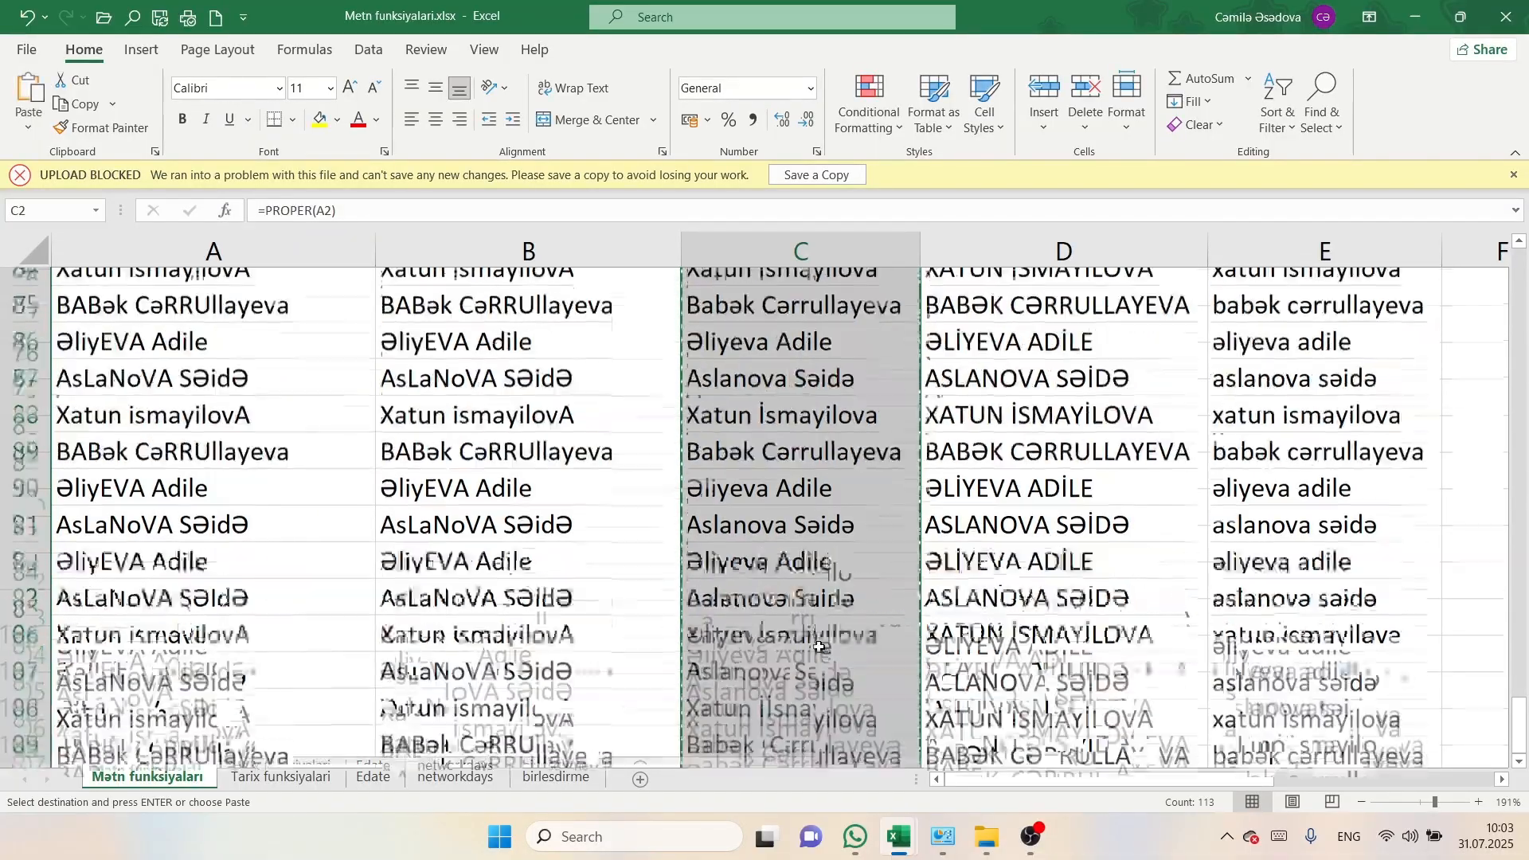
pyautogui.scroll(4, 820, 648)
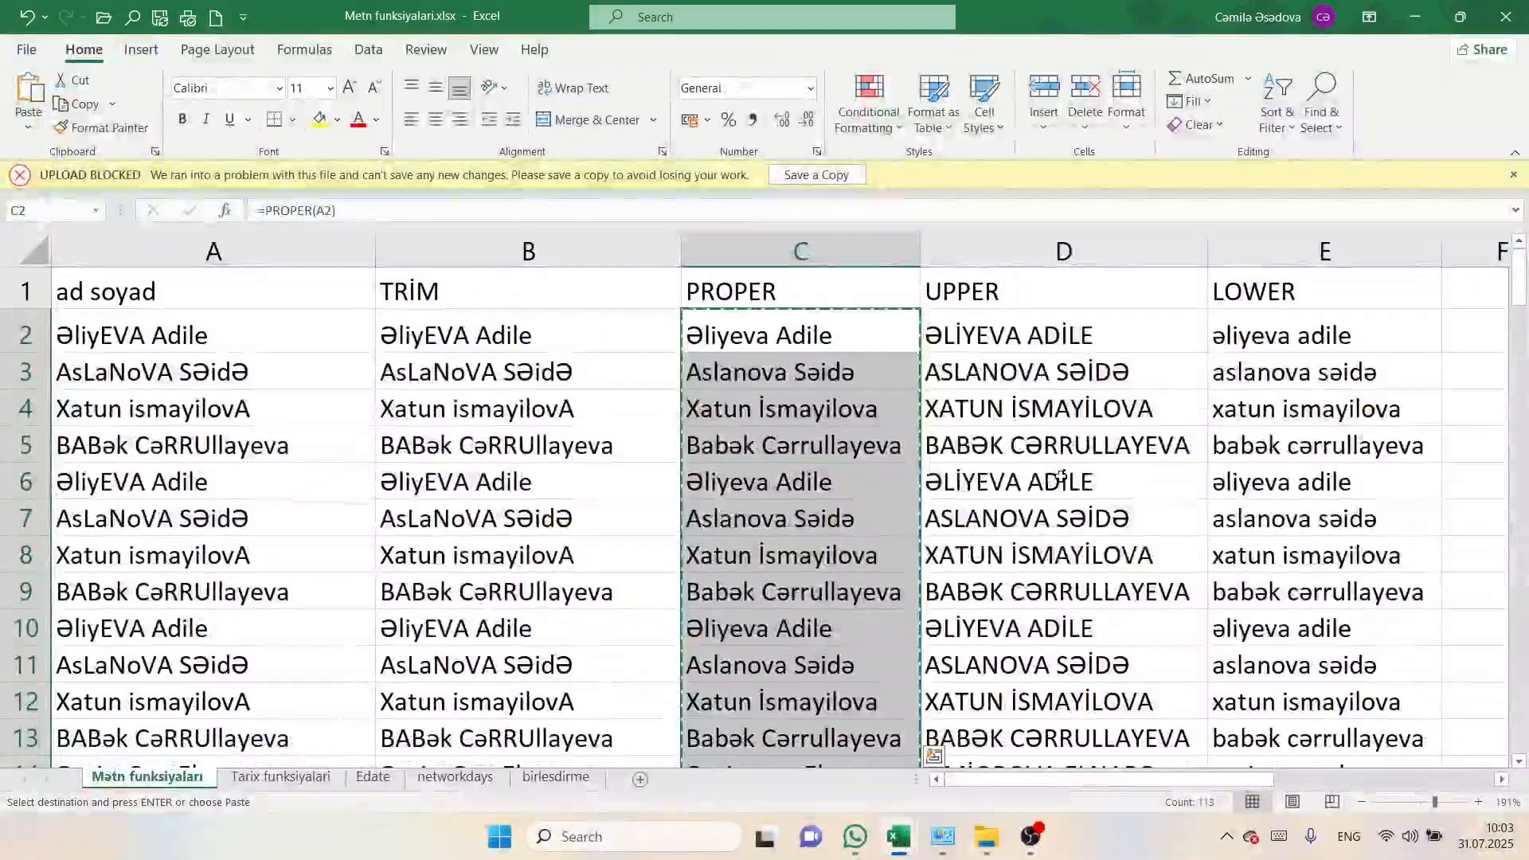
# - Paste the copied PROPER column with its formulas starting at F2, and widen column F to fit the names
pyautogui.hscroll(3, 1058, 474)
pyautogui.click(666, 318)
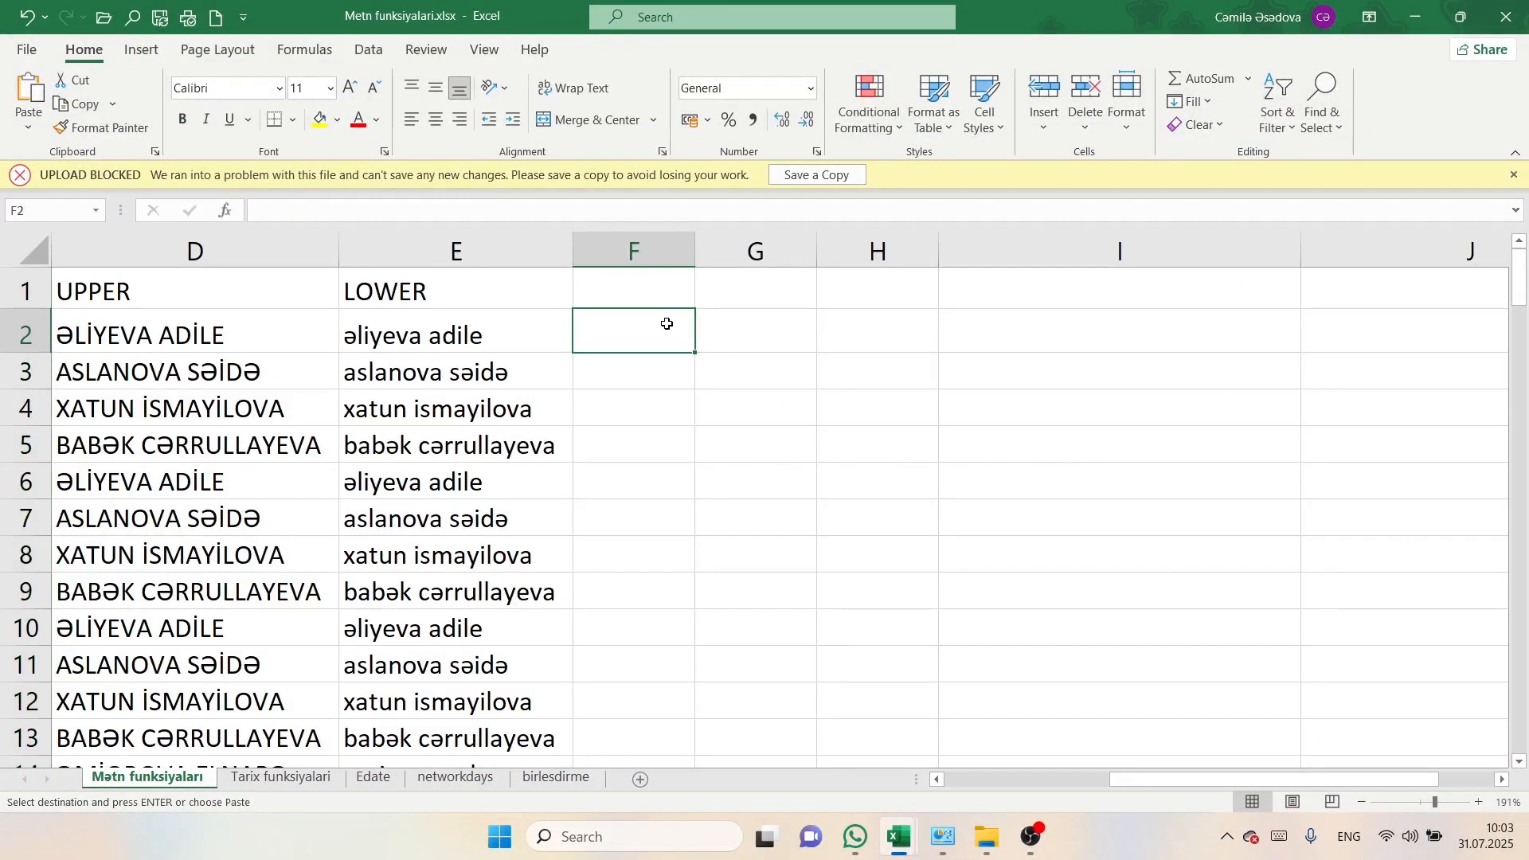
pyautogui.hotkey('ctrl', 'v')
pyautogui.moveTo(700, 239); pyautogui.dragTo(829, 238)
pyautogui.hscroll(-3, 654, 396)
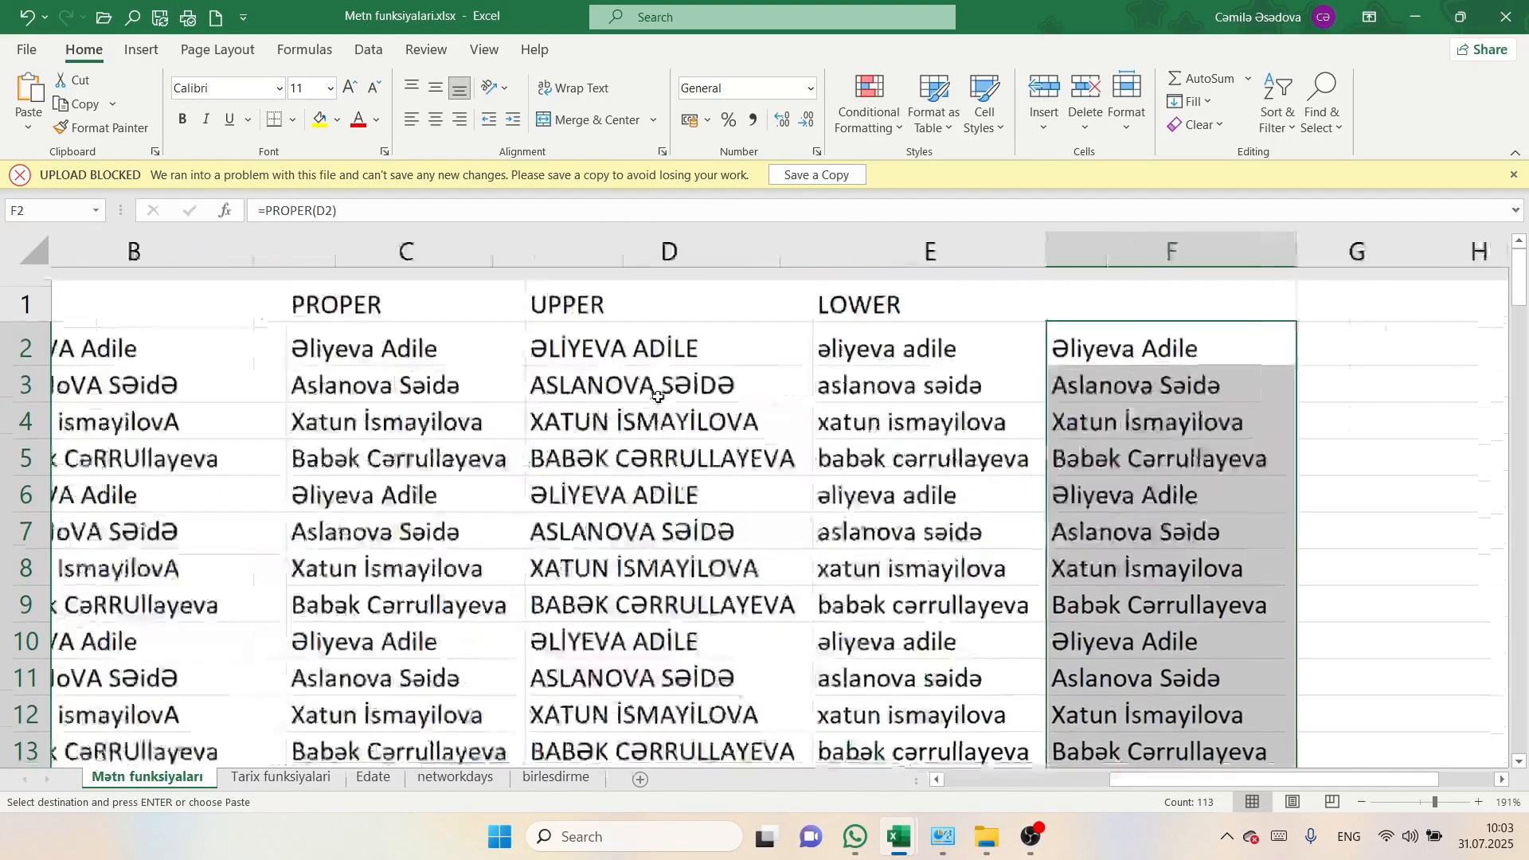
# - Clear the names in A2 and A3 and check how the pasted copy in column F responds
pyautogui.click(183, 338)
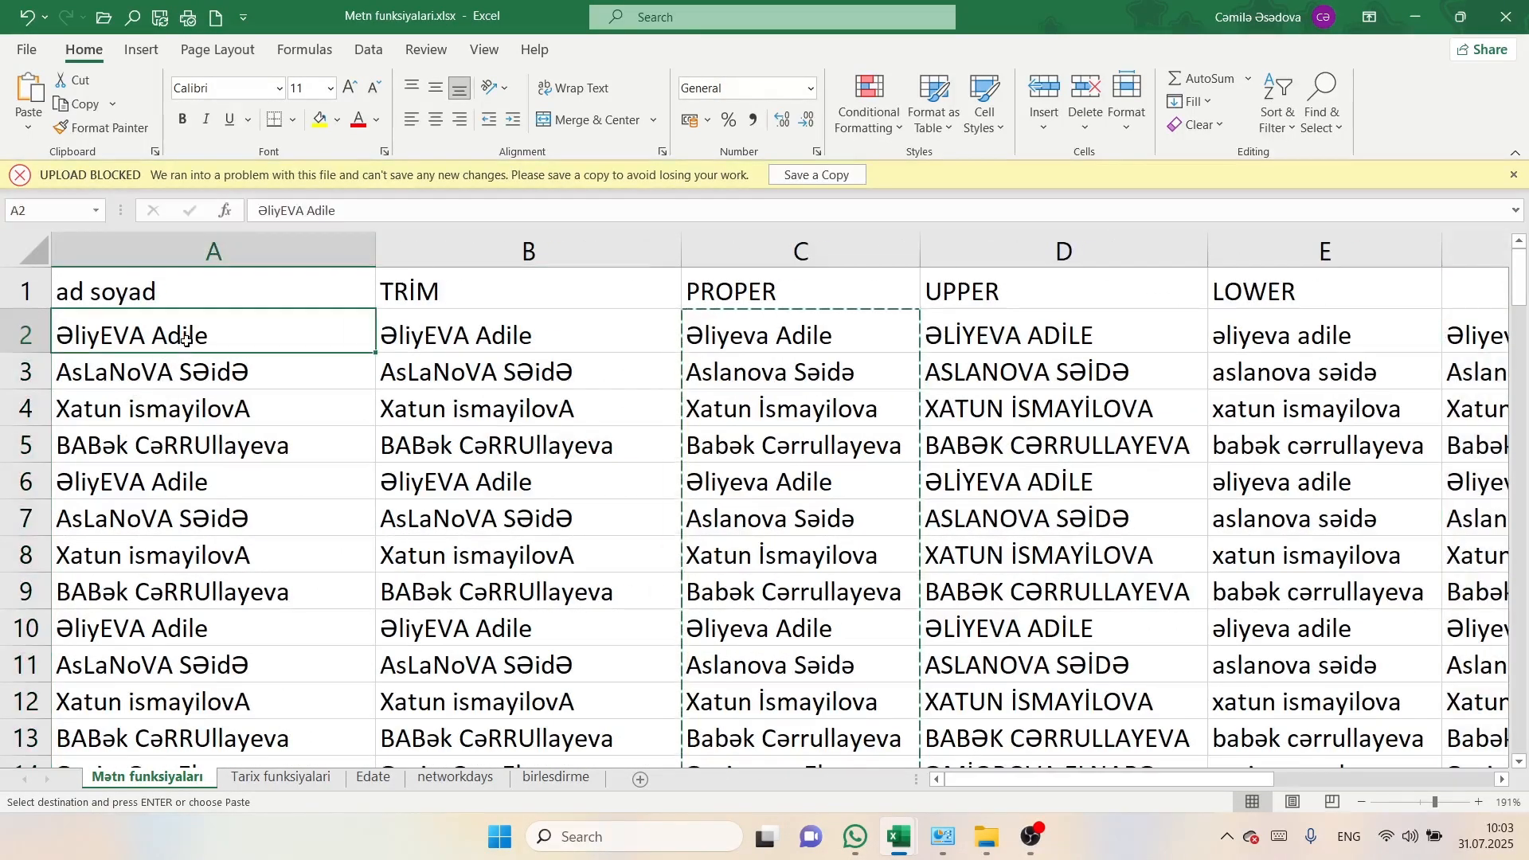
pyautogui.press('BackSpace')
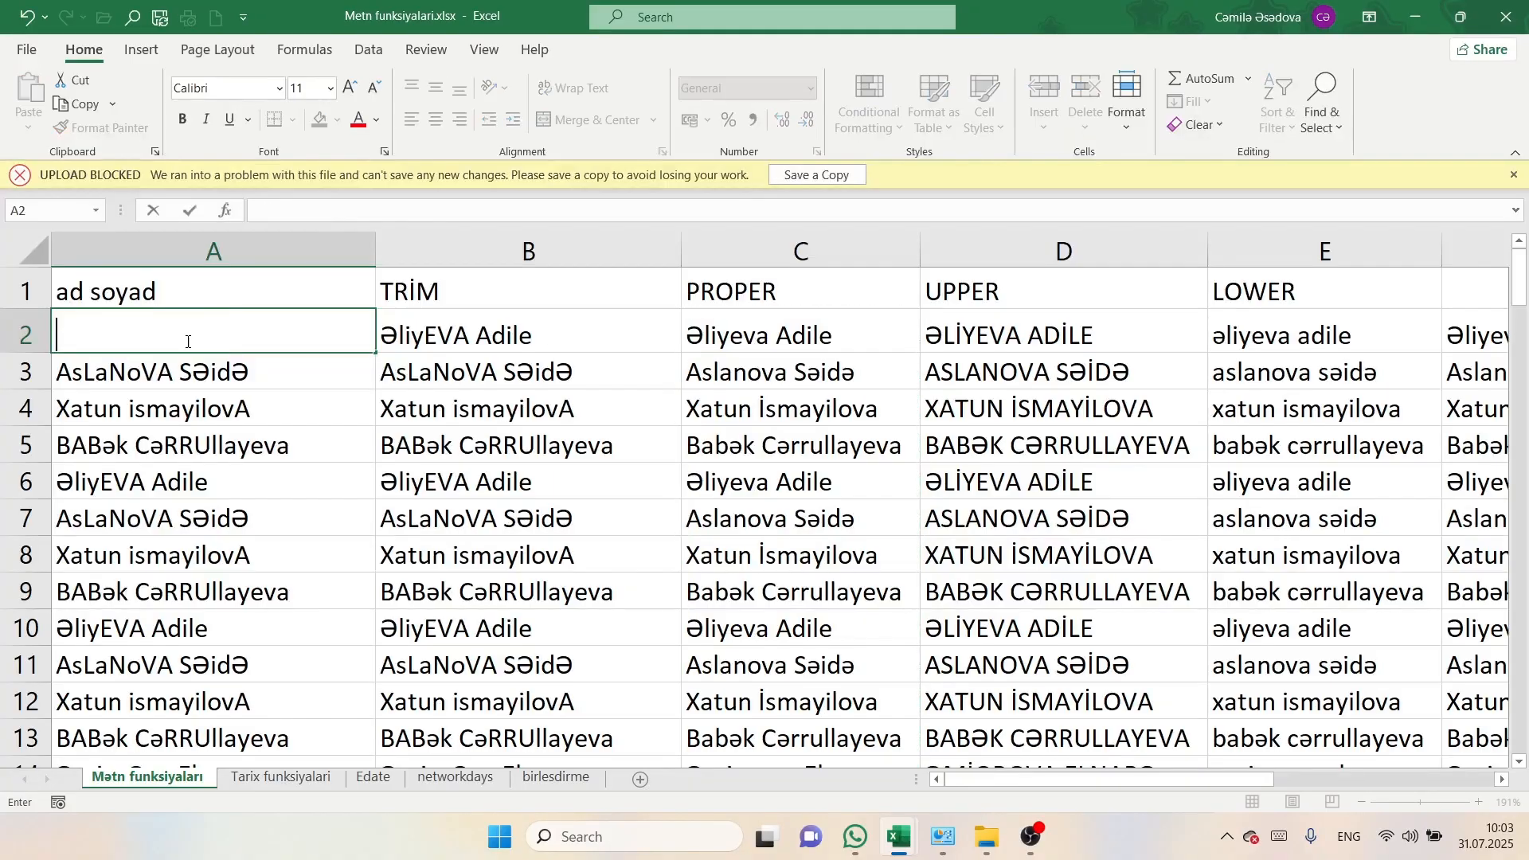
pyautogui.click(226, 377)
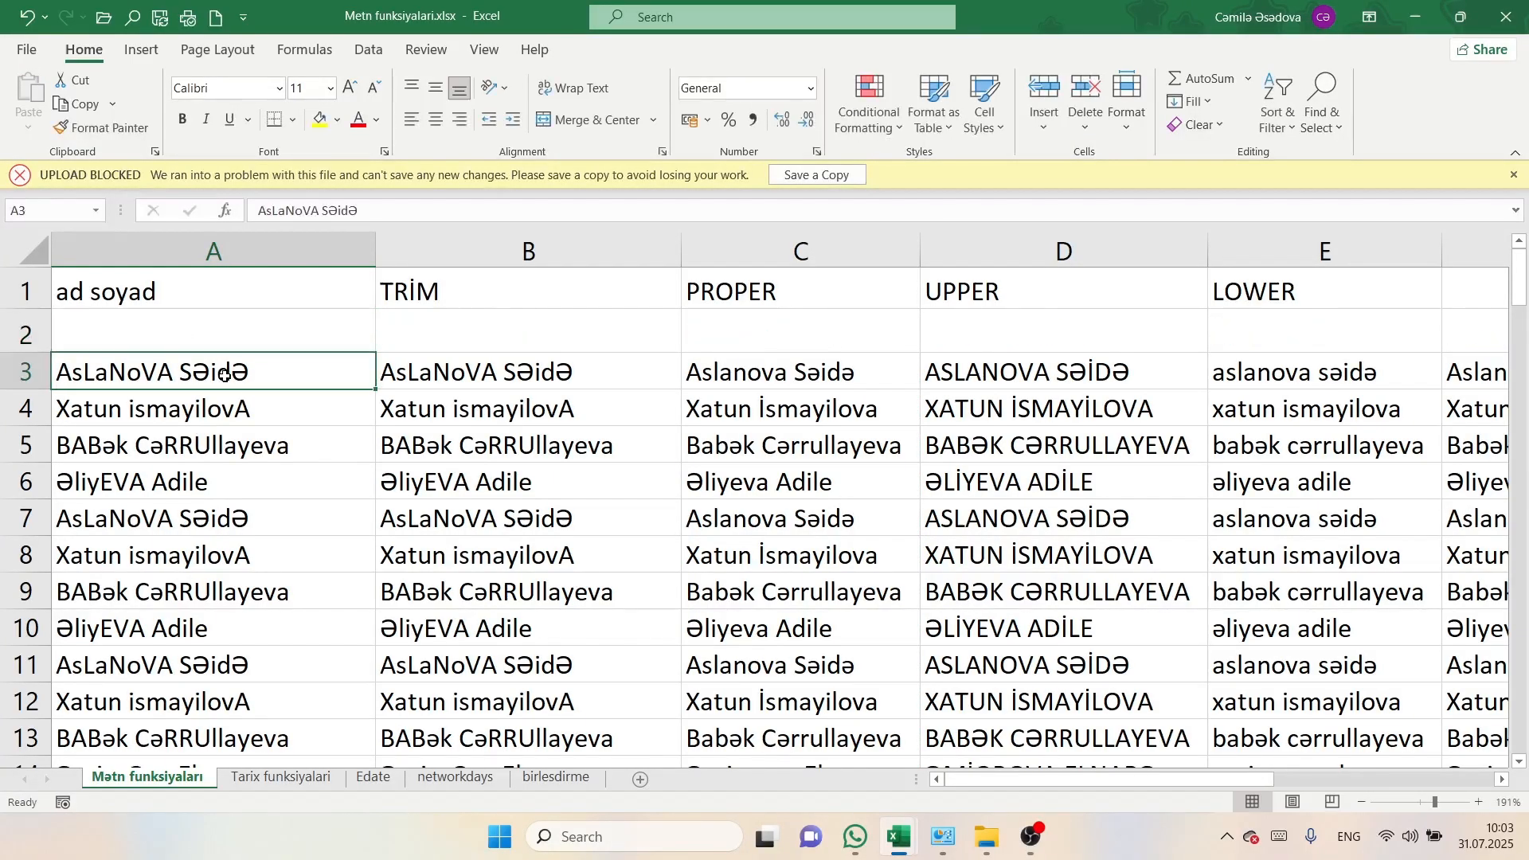
pyautogui.press('BackSpace')
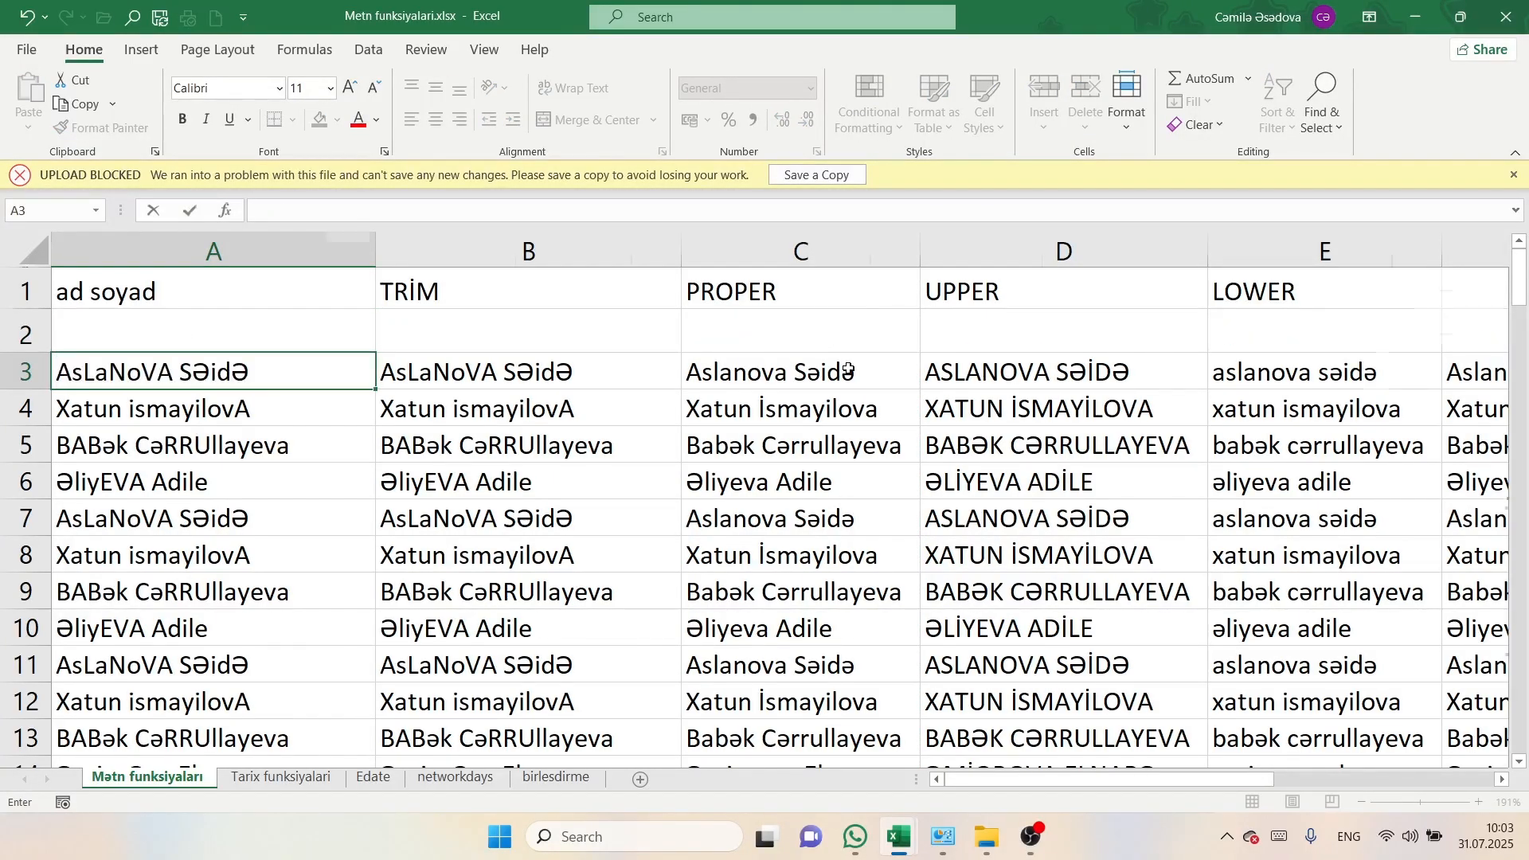
pyautogui.hscroll(5, 848, 368)
pyautogui.scroll(1, 848, 368)
pyautogui.hscroll(-3, 848, 368)
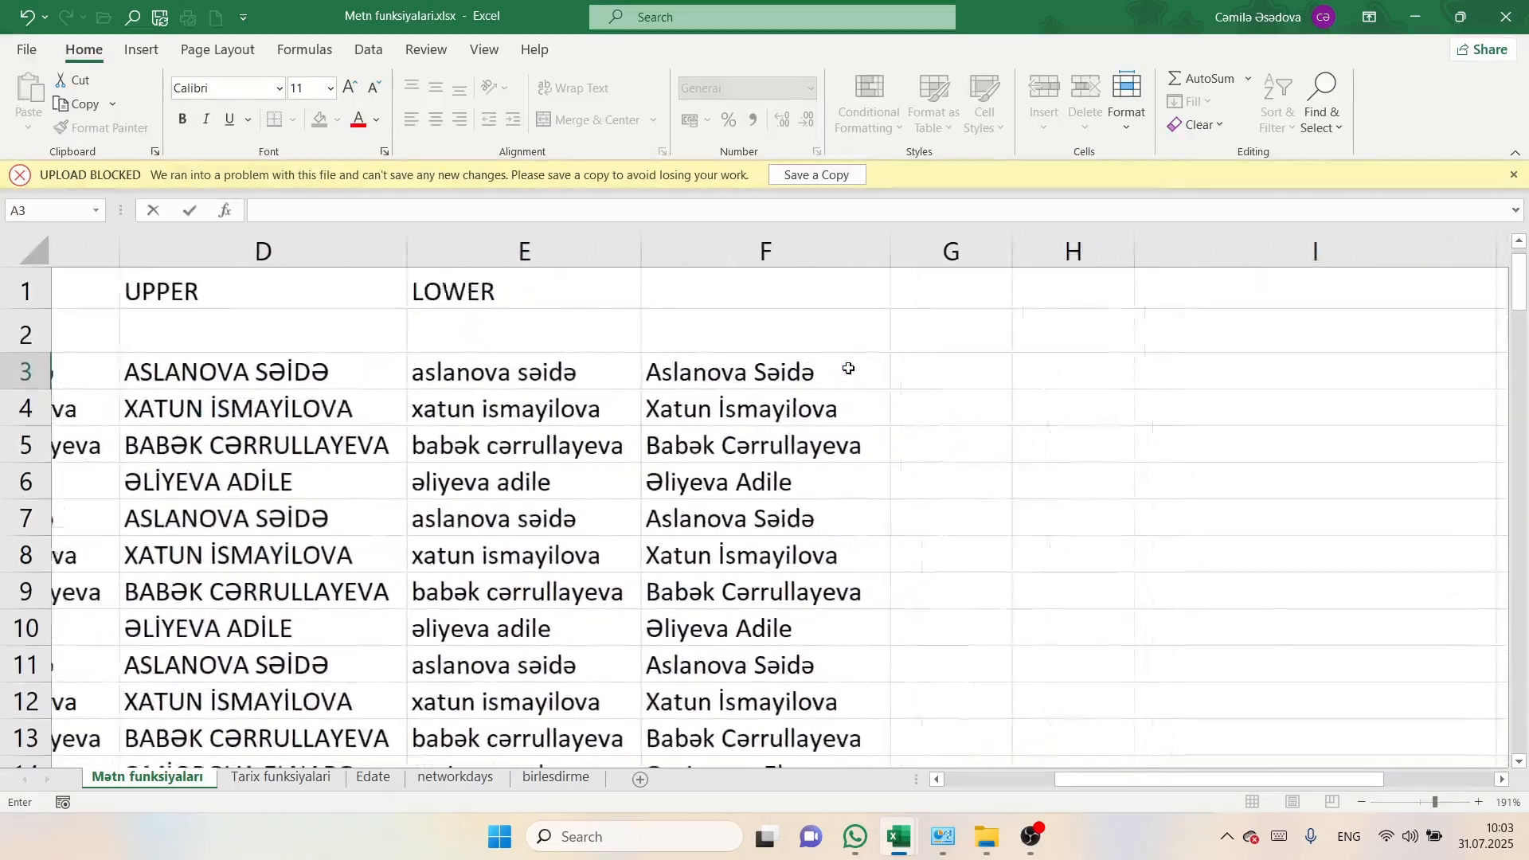
pyautogui.hscroll(-4, 848, 368)
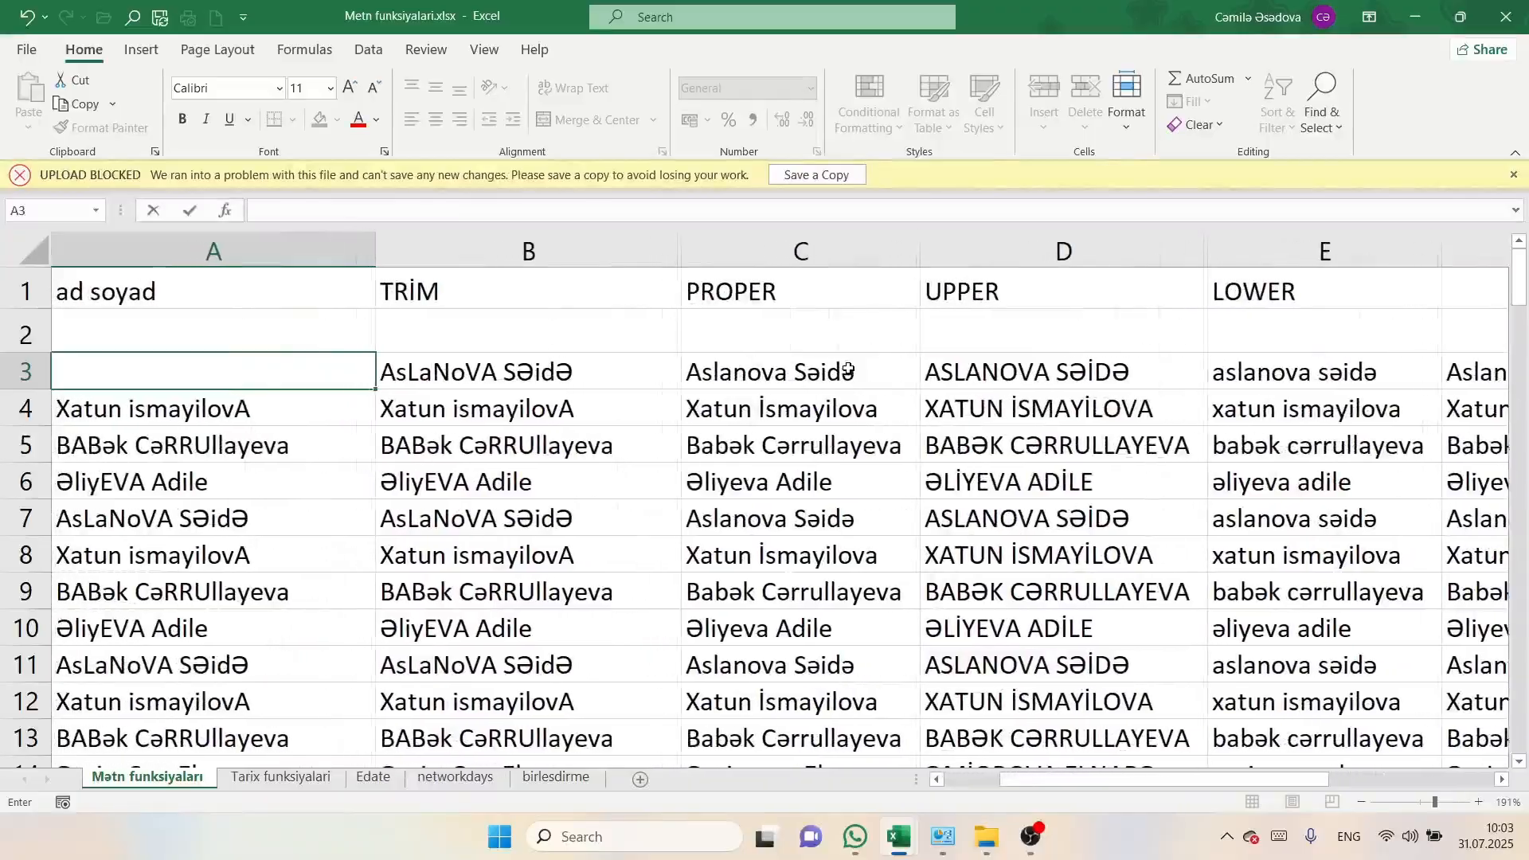
# - Clear the PROPER formulas in C3, C6 and C9 and check the copied names in column F
pyautogui.click(753, 376)
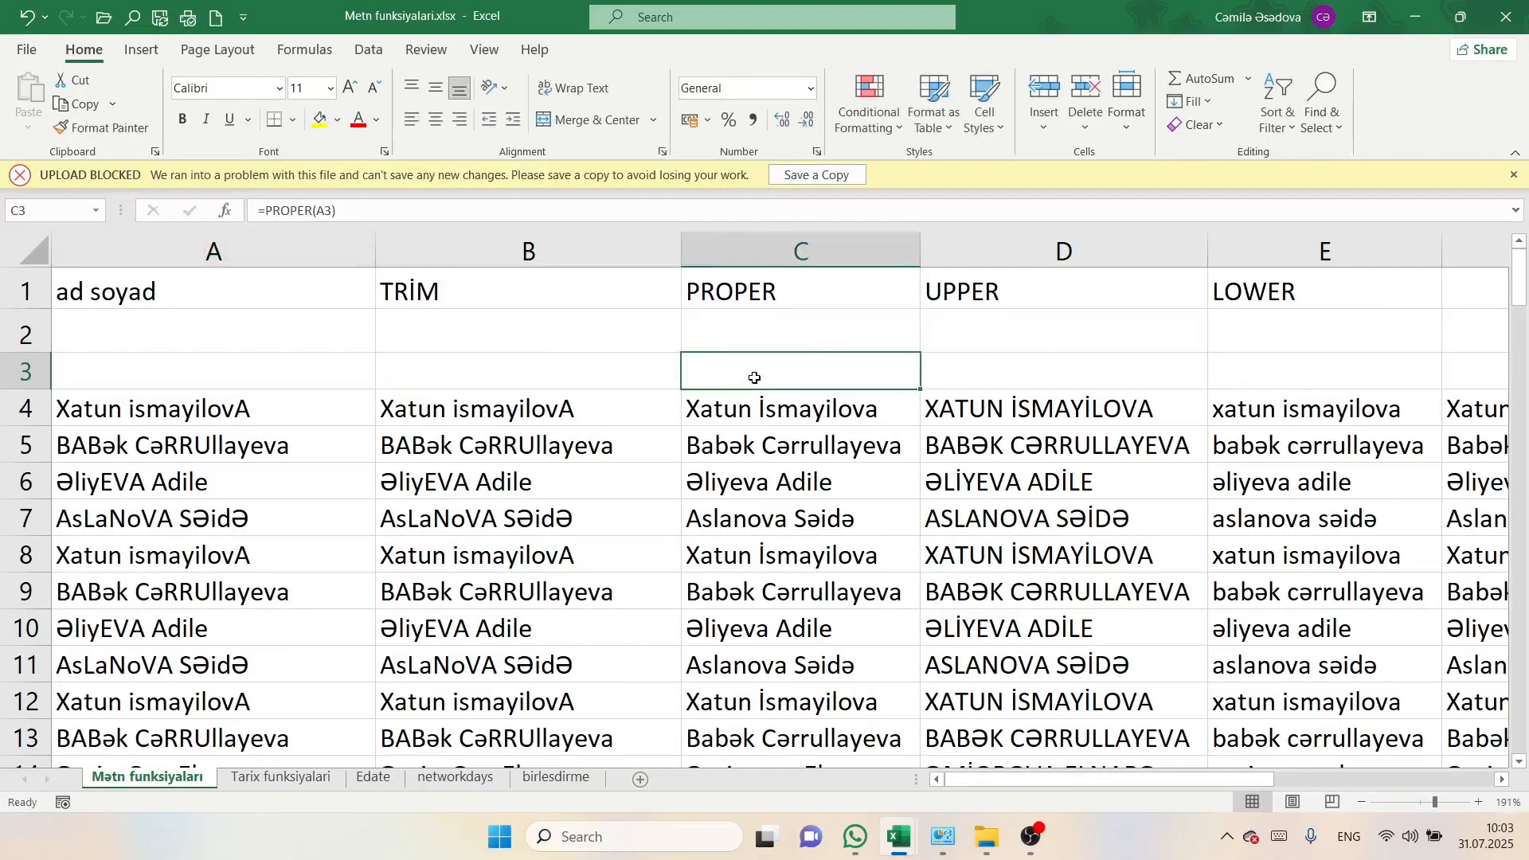
pyautogui.press('BackSpace')
pyautogui.click(759, 495)
pyautogui.press('BackSpace')
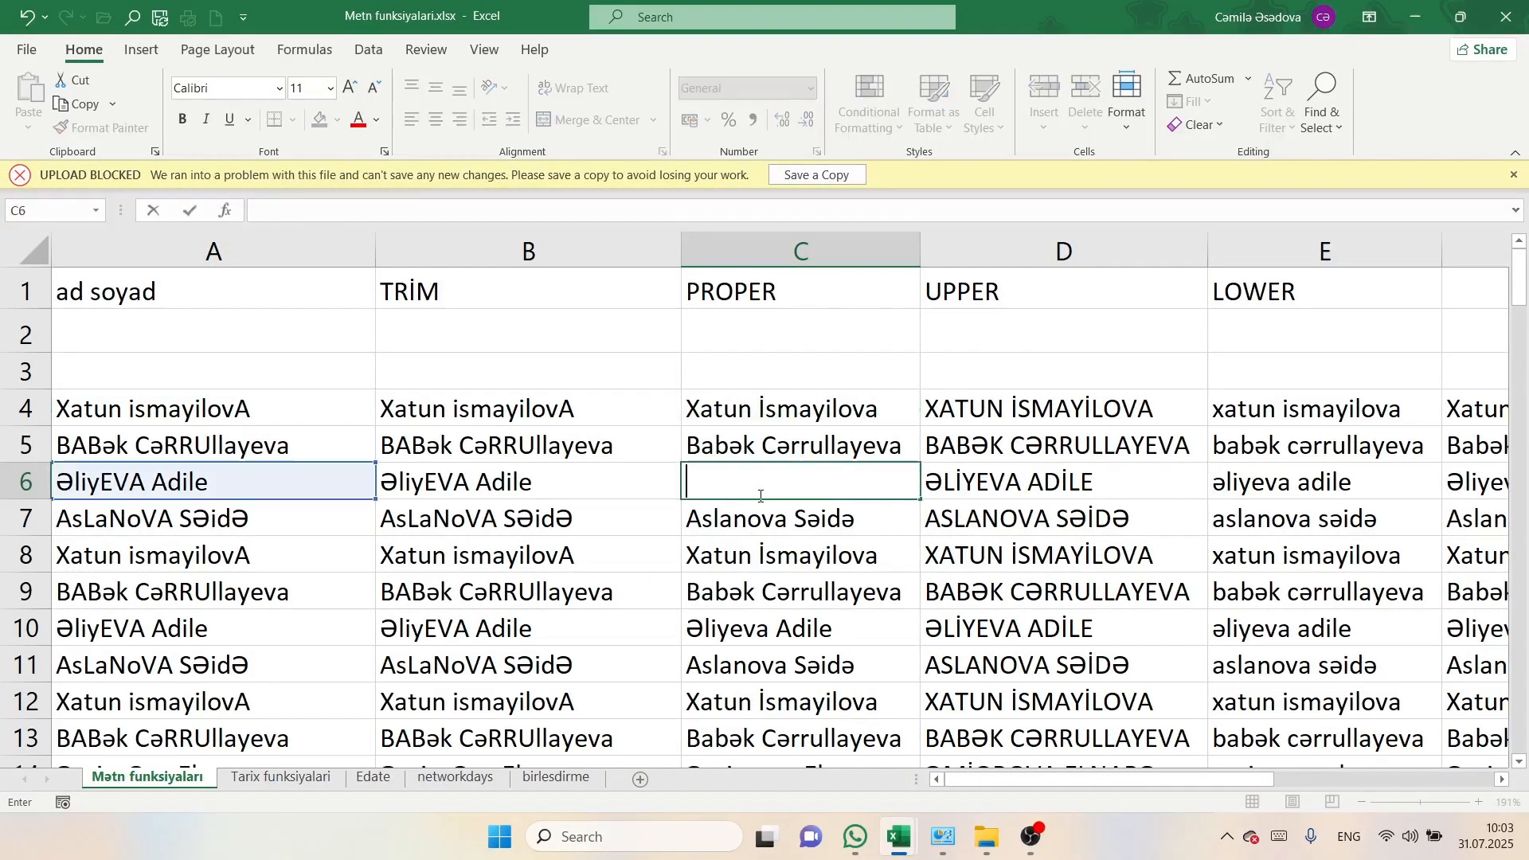
pyautogui.click(763, 580)
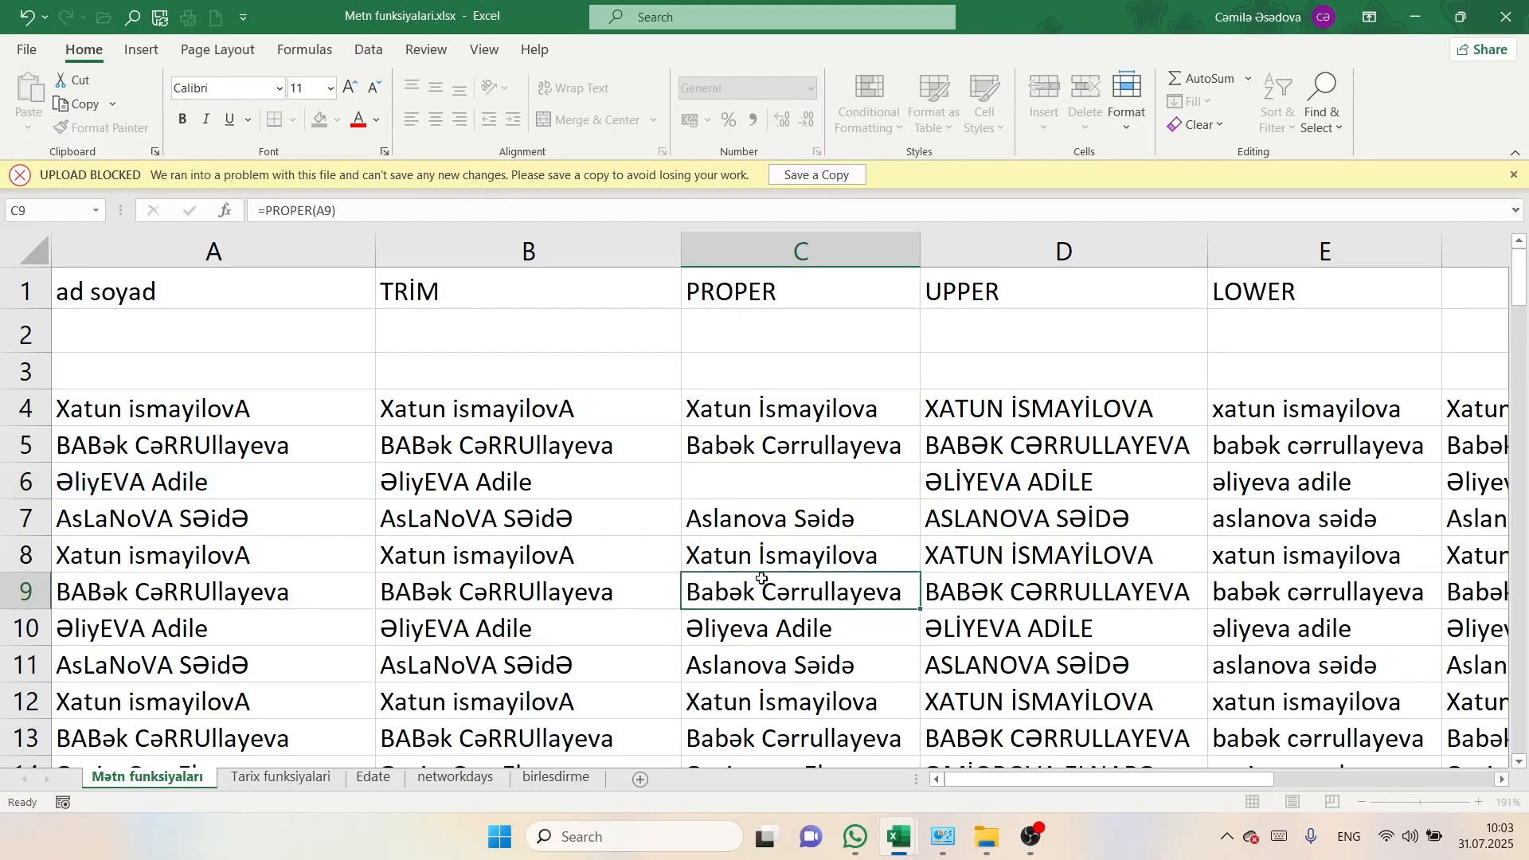
pyautogui.press('BackSpace')
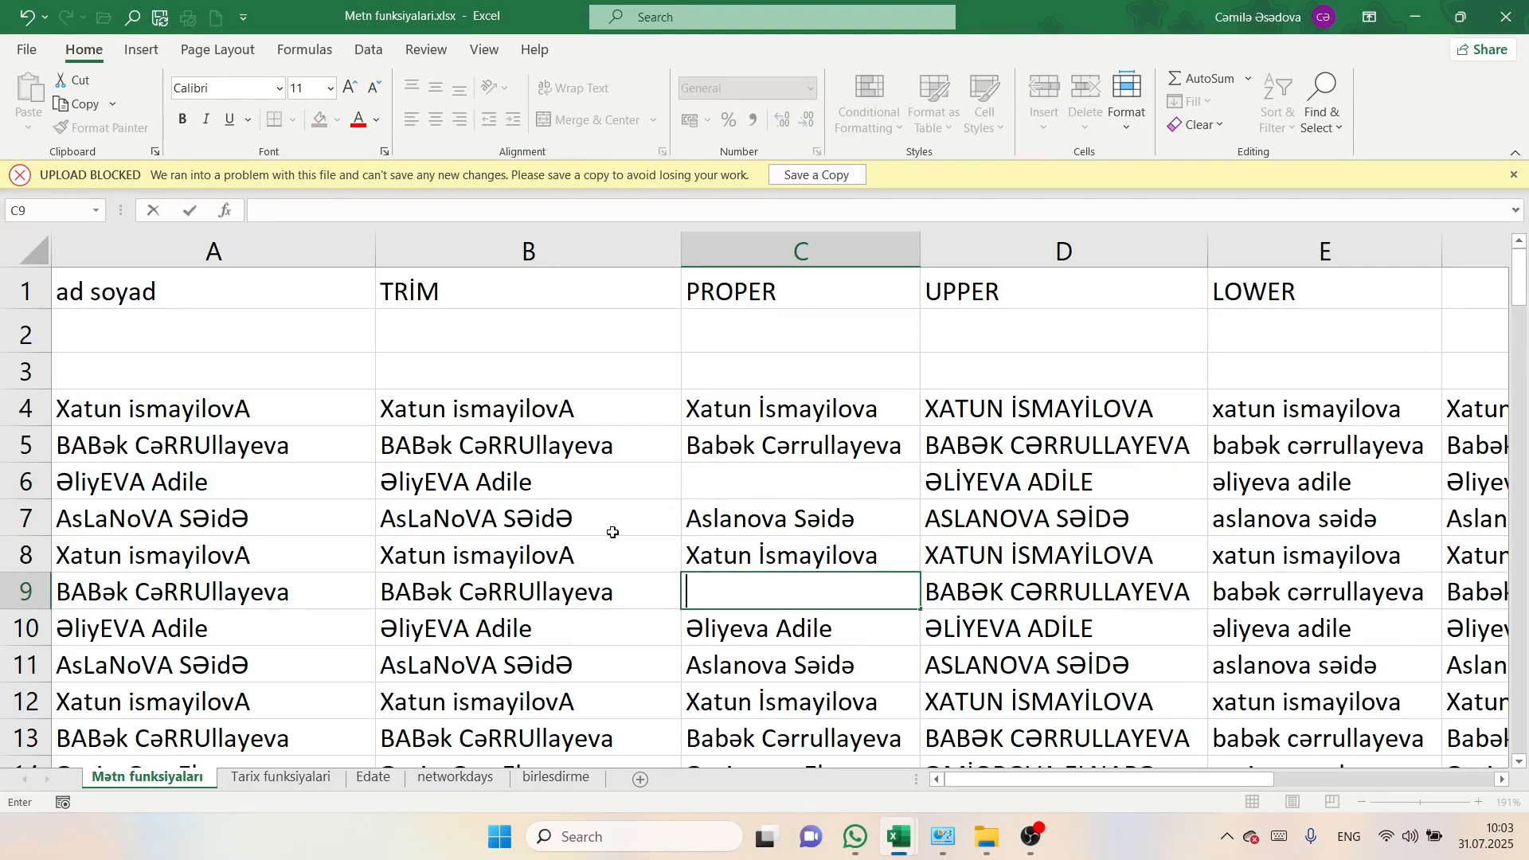
pyautogui.hscroll(3, 1085, 443)
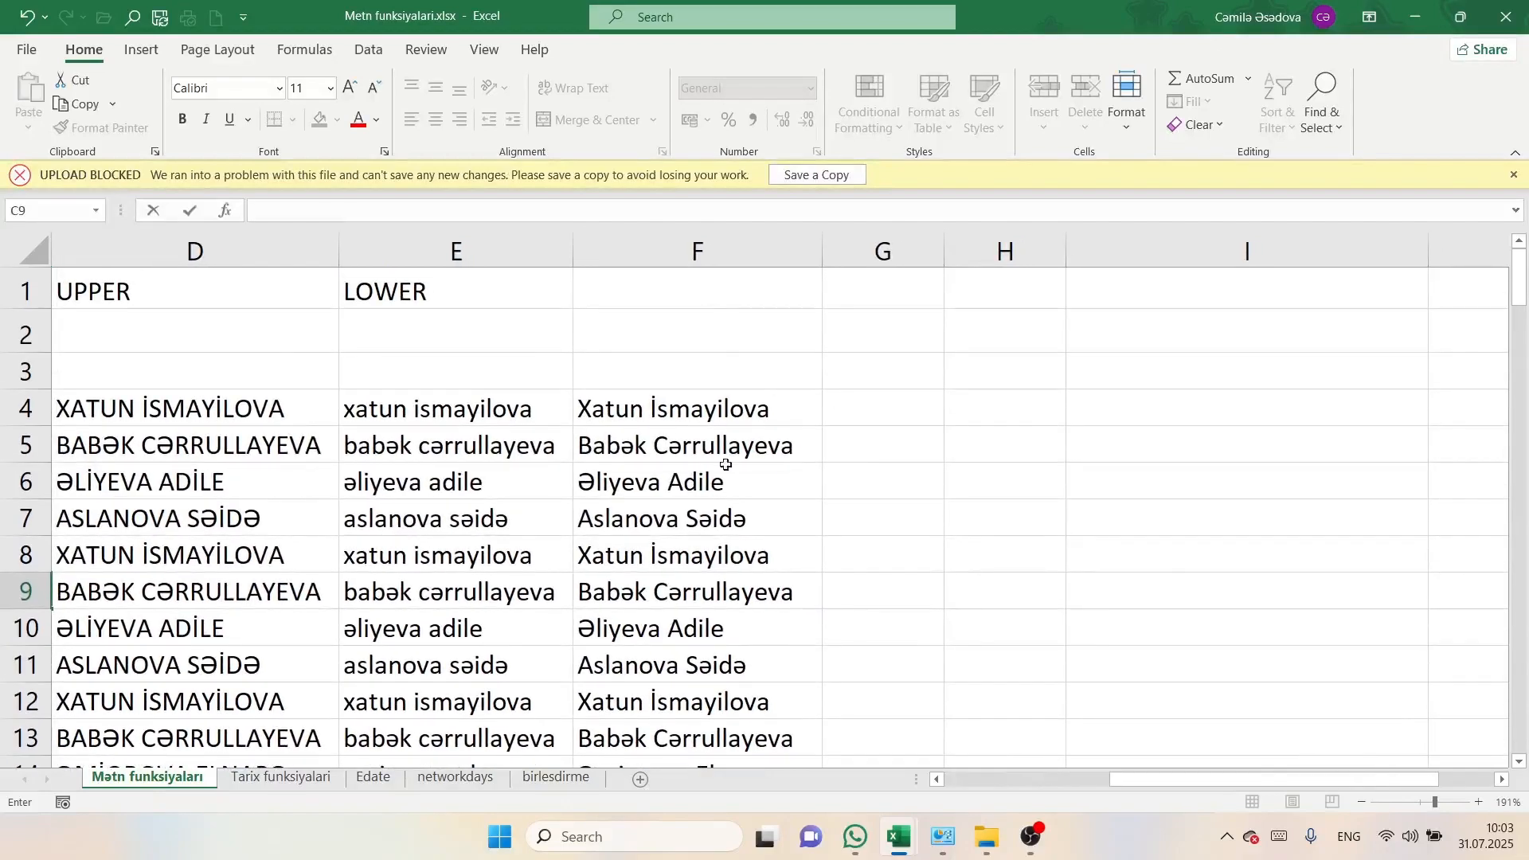
pyautogui.scroll(1, 788, 414)
pyautogui.scroll(-1, 752, 333)
pyautogui.scroll(1, 753, 333)
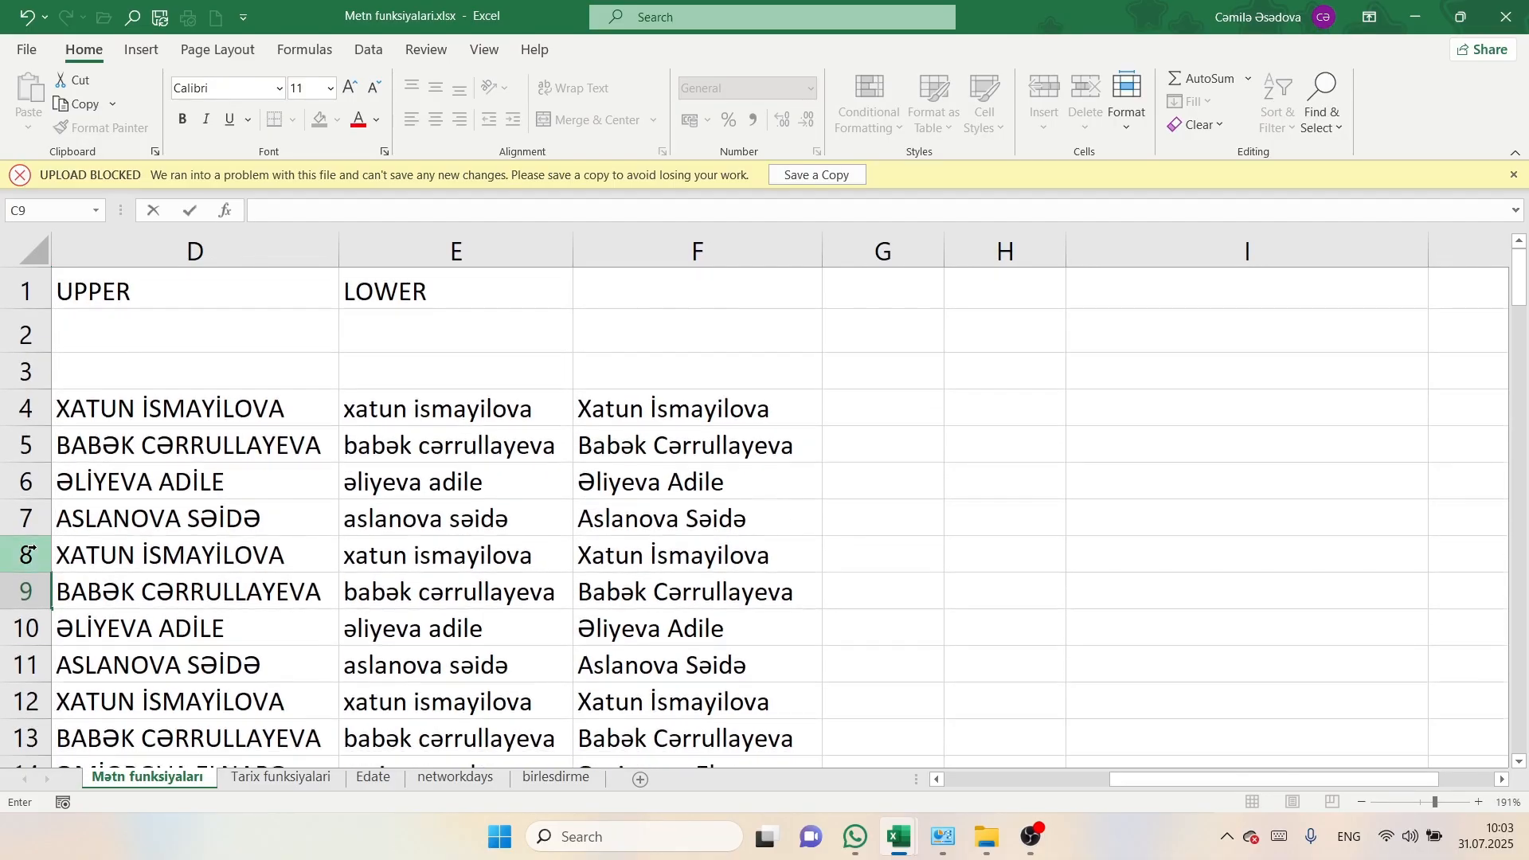
pyautogui.hscroll(-2, 250, 553)
pyautogui.hscroll(1, 249, 553)
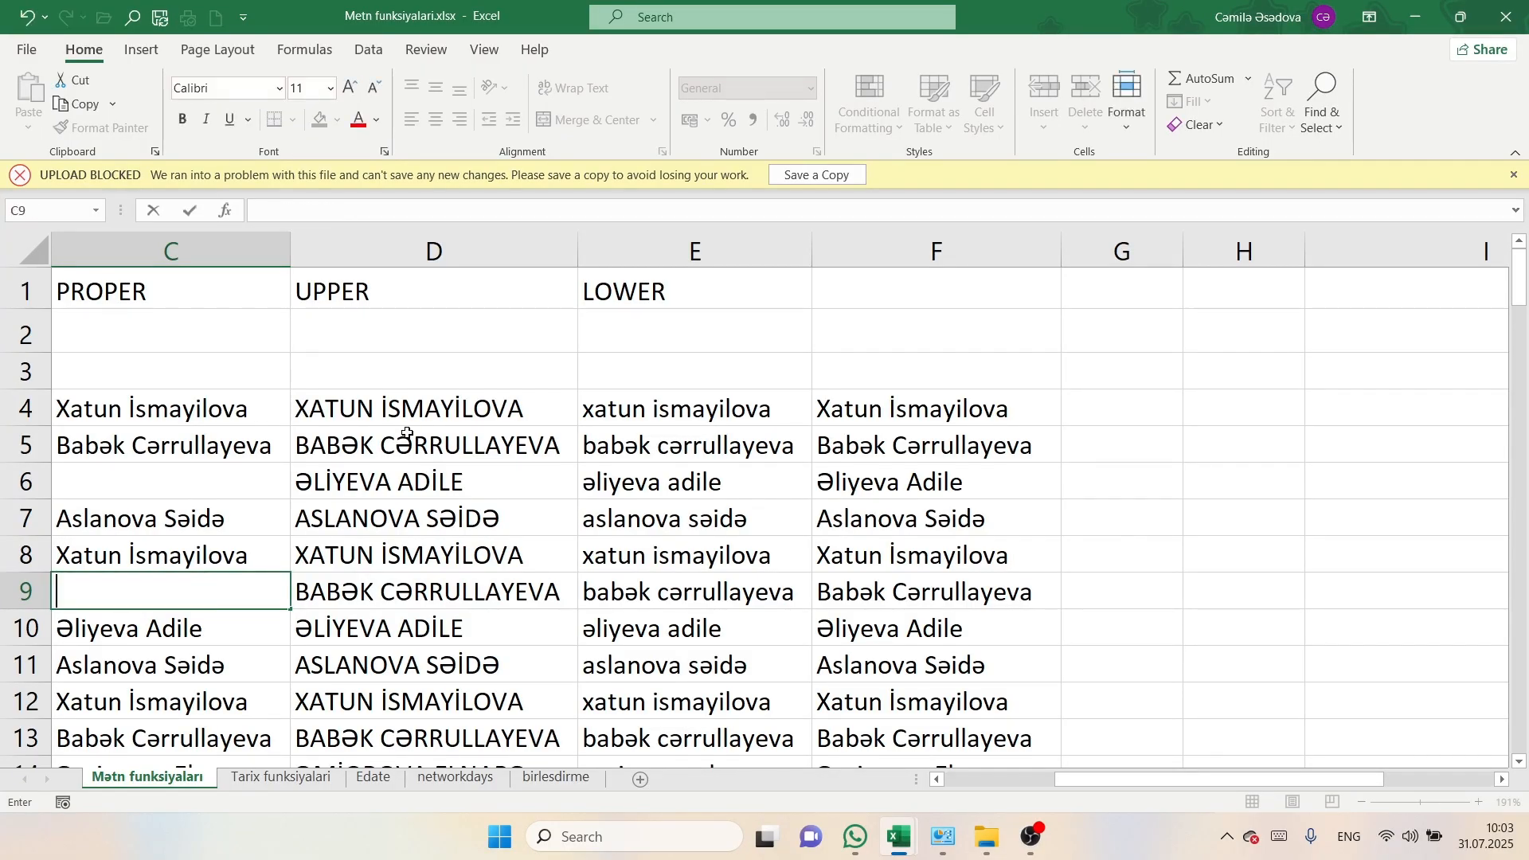
pyautogui.hotkey('ctrl', 'v')
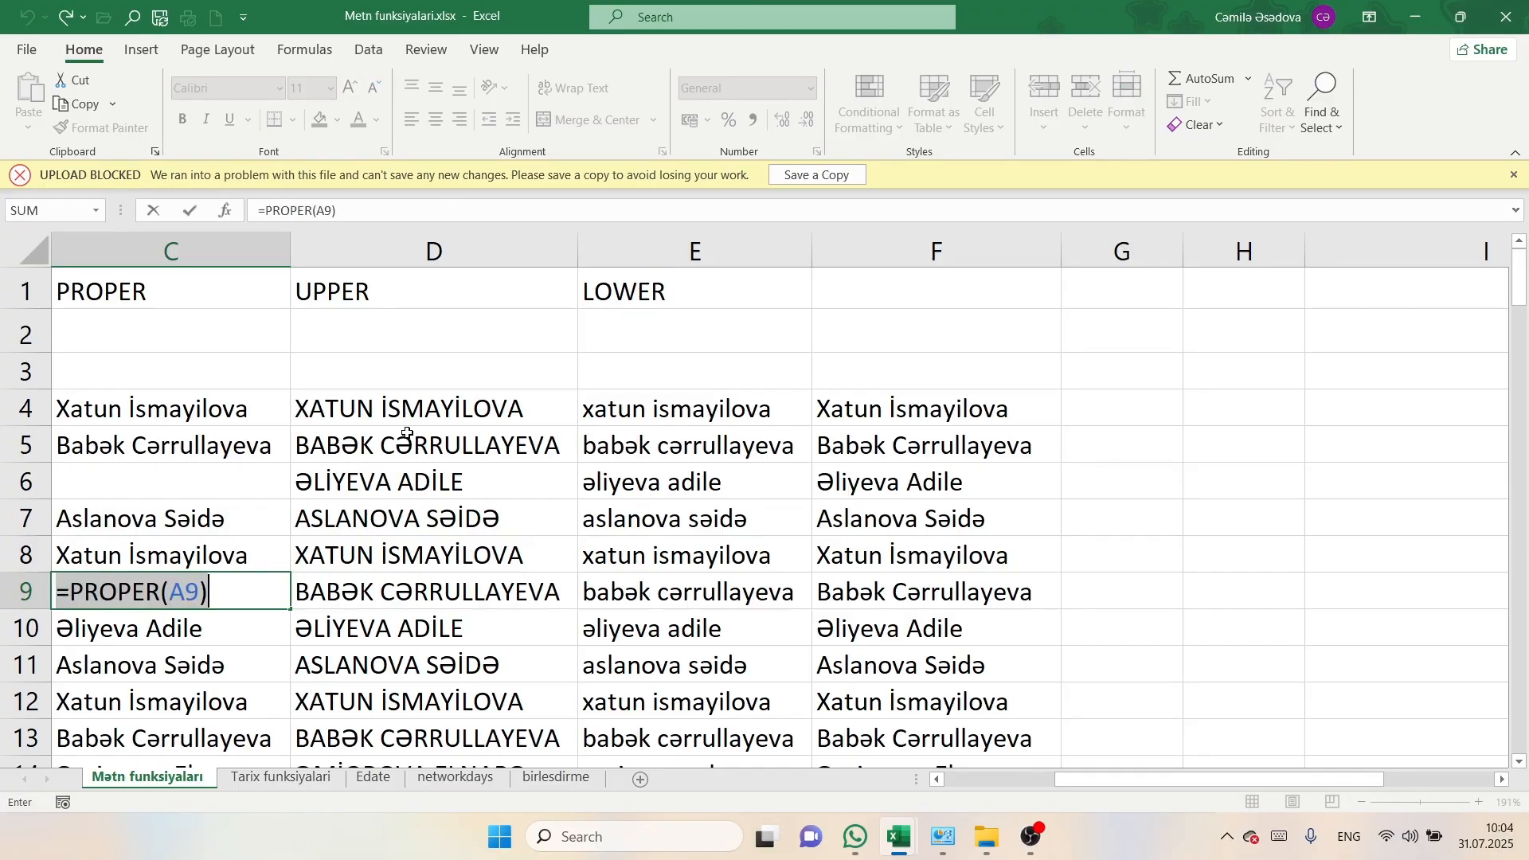
pyautogui.hscroll(-5, 827, 339)
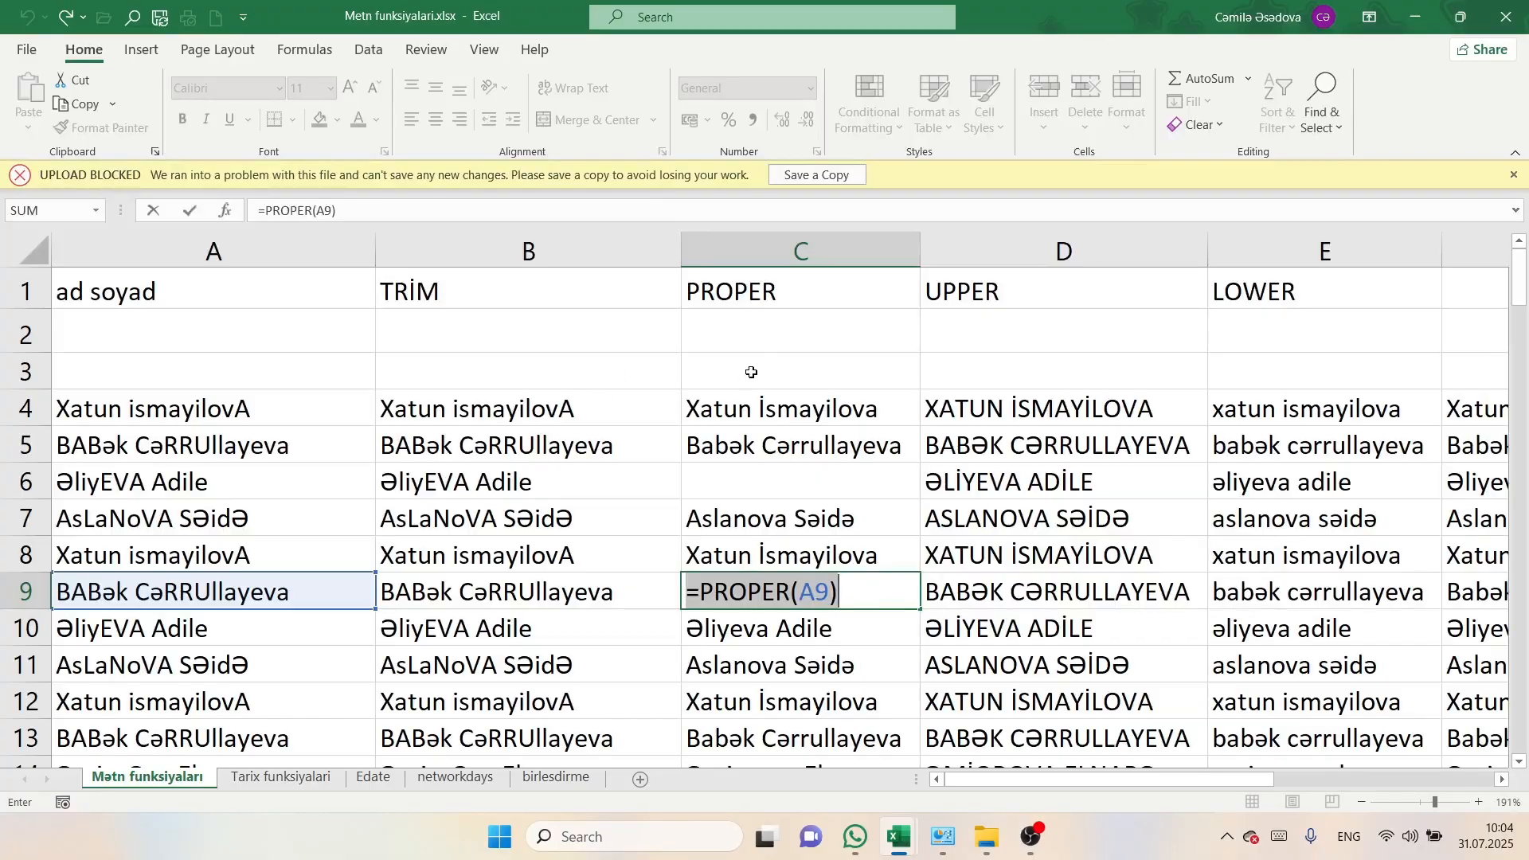
pyautogui.click(766, 356)
pyautogui.click(760, 320)
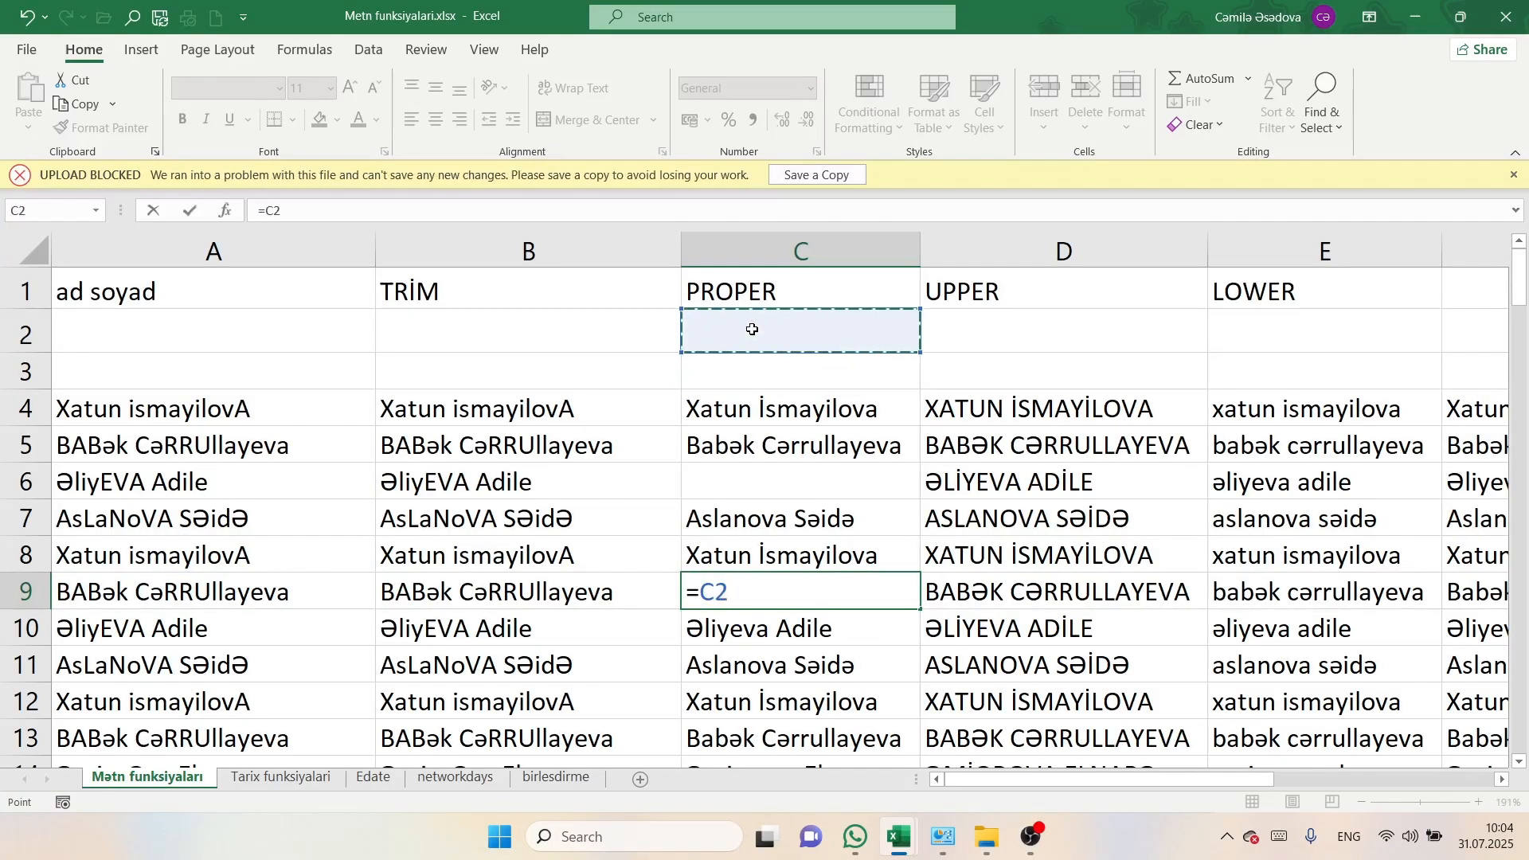
pyautogui.hscroll(3, 908, 470)
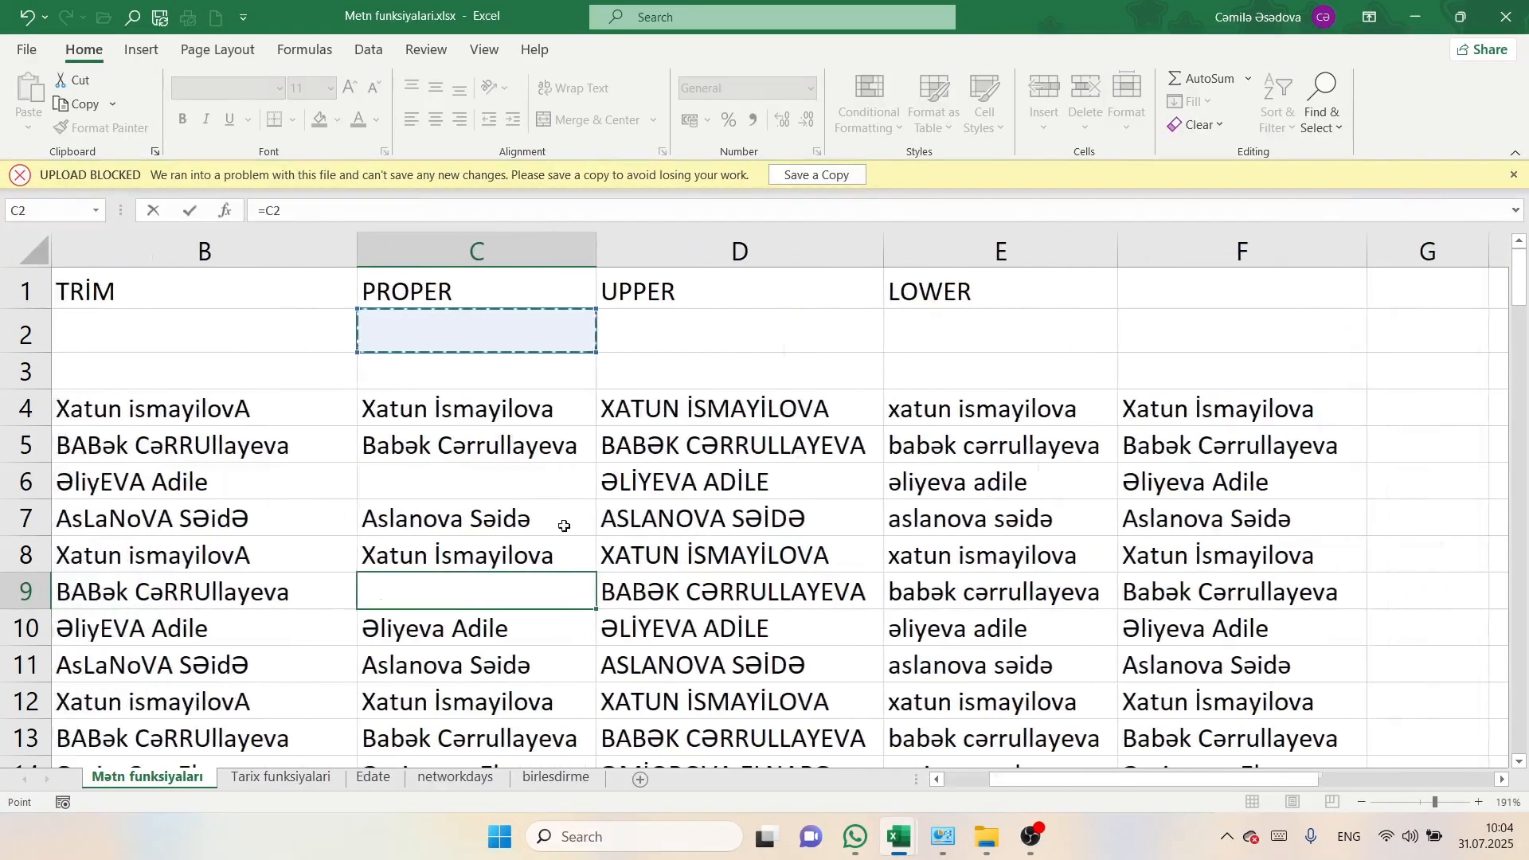
pyautogui.press('BackSpace')
pyautogui.press('BackSpace')
pyautogui.press('BackSpace')
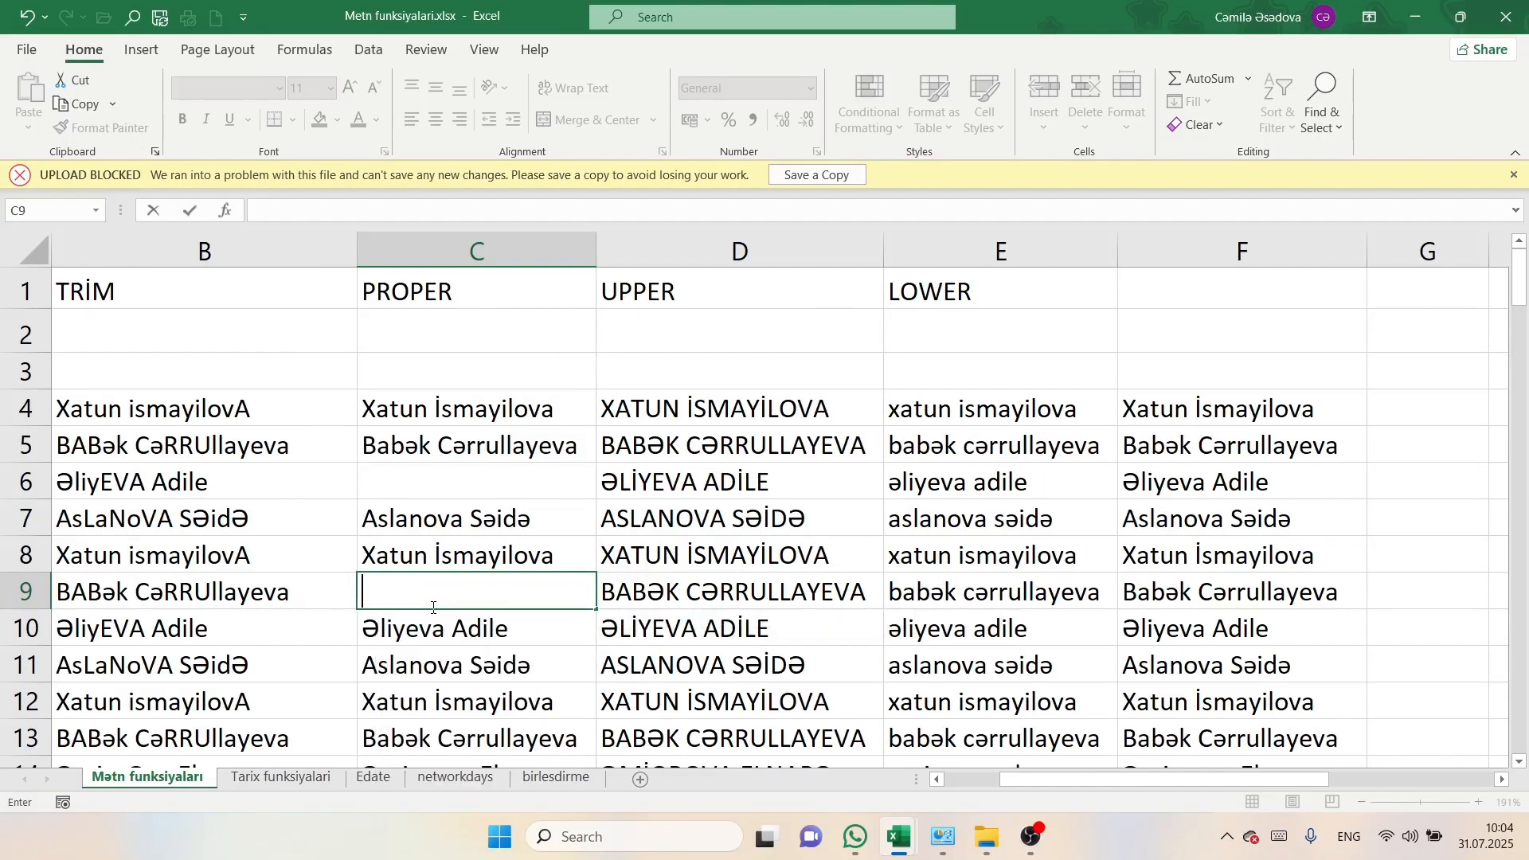
pyautogui.click(438, 338)
# - Enter a new lowercase full name in A2 and another in A3 of the ad soyad column
pyautogui.hscroll(-3, 438, 339)
pyautogui.hscroll(-1, 438, 339)
pyautogui.click(220, 336)
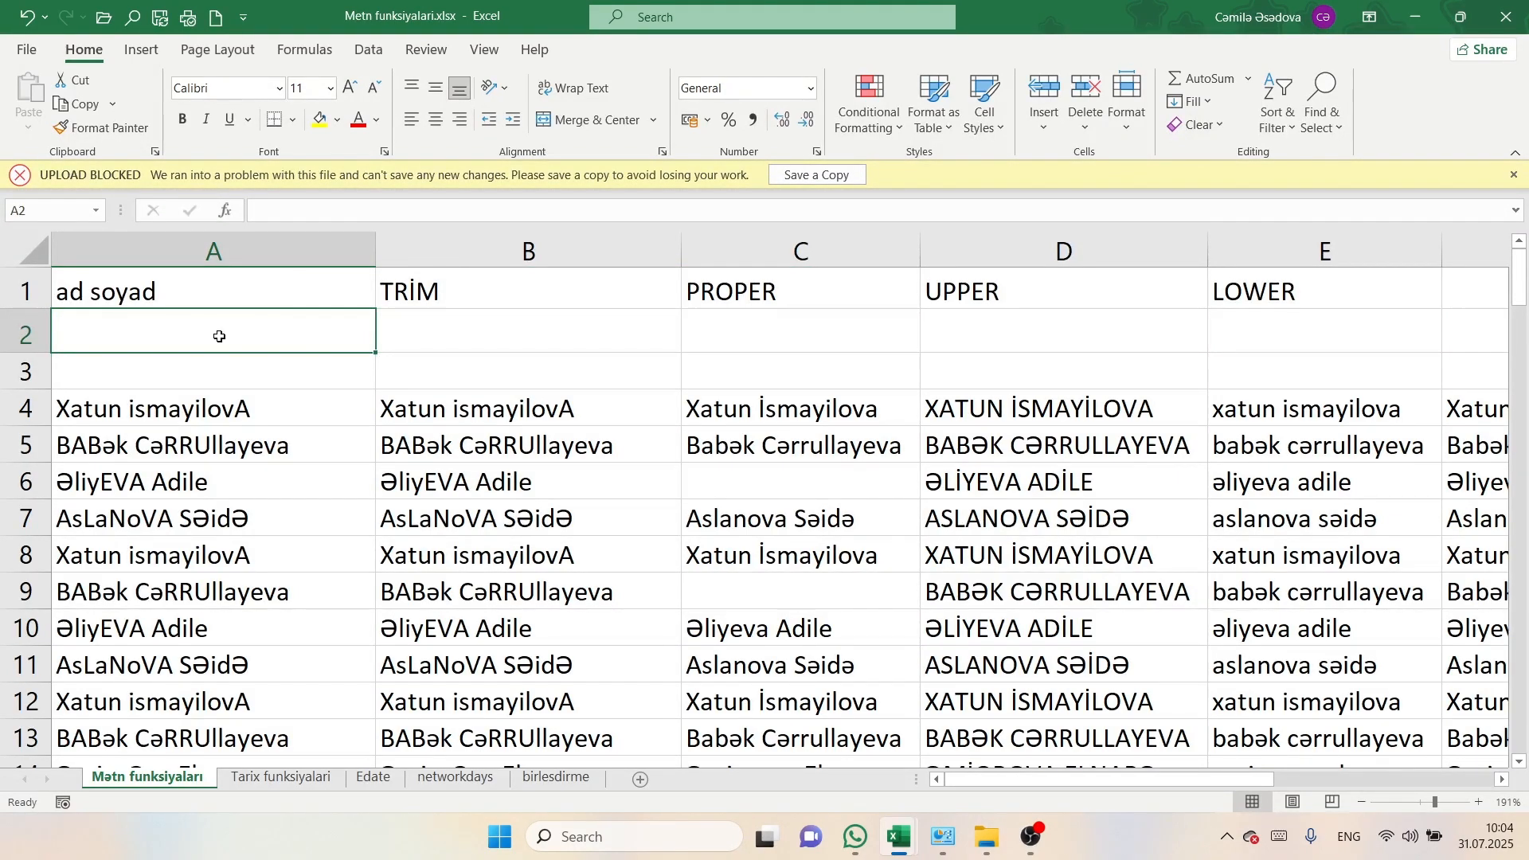
pyautogui.write('elv')
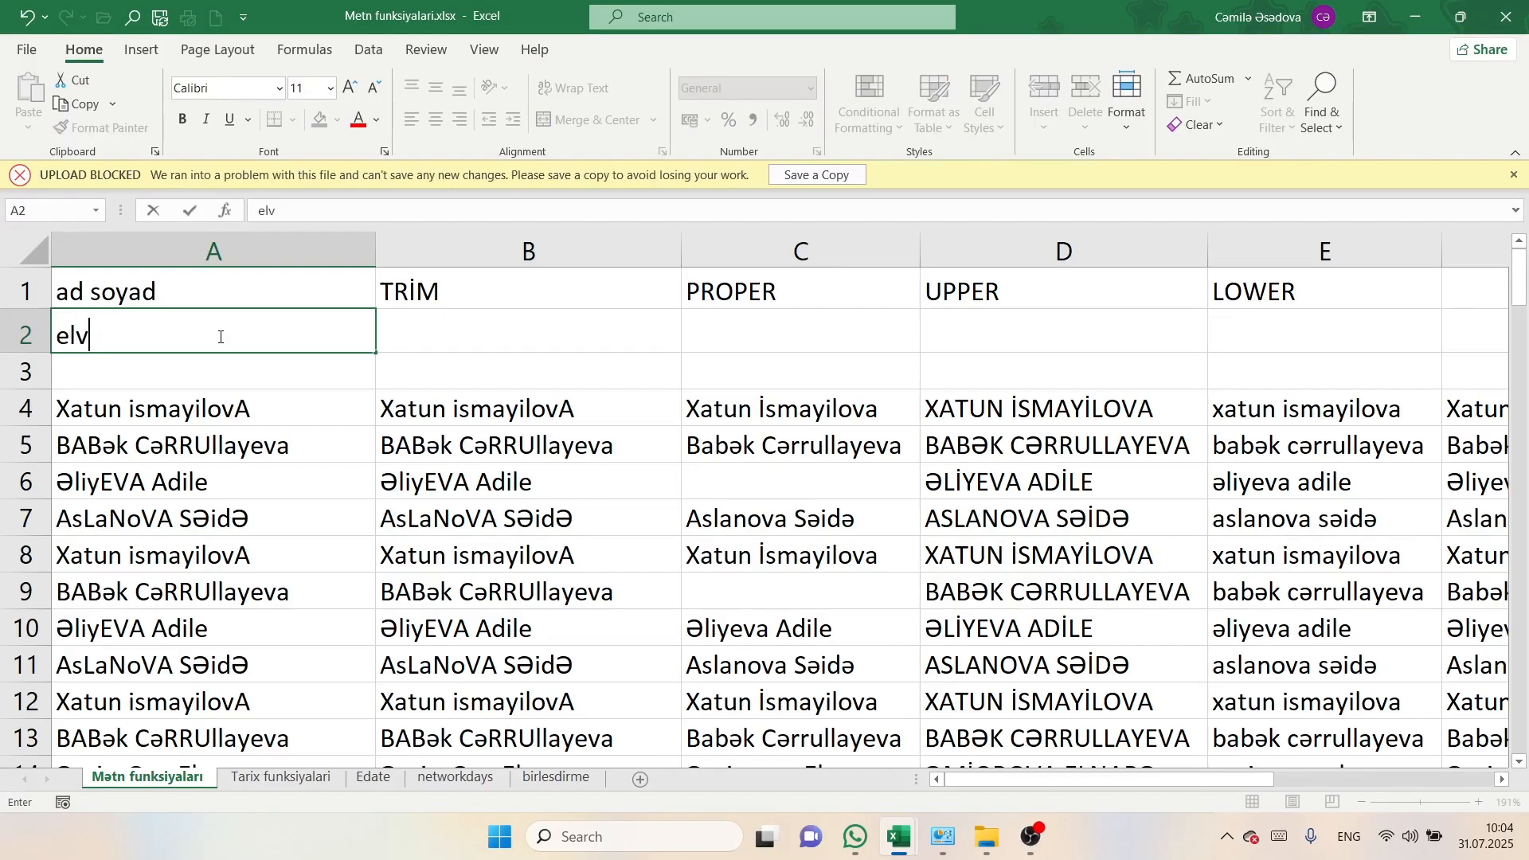
pyautogui.write('in memedov')
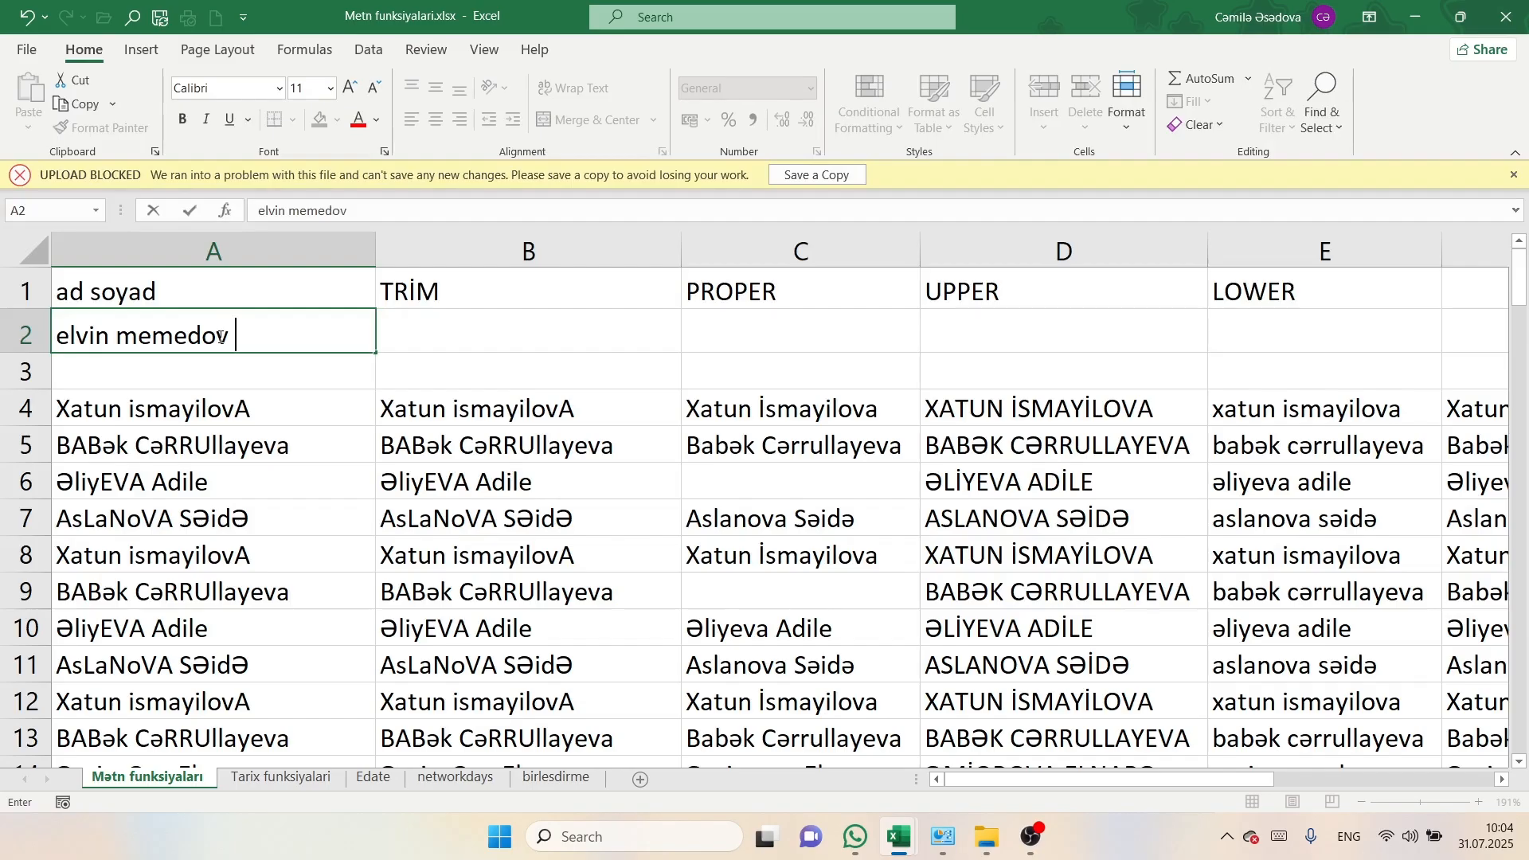
pyautogui.press('Return')
pyautogui.write('seide')
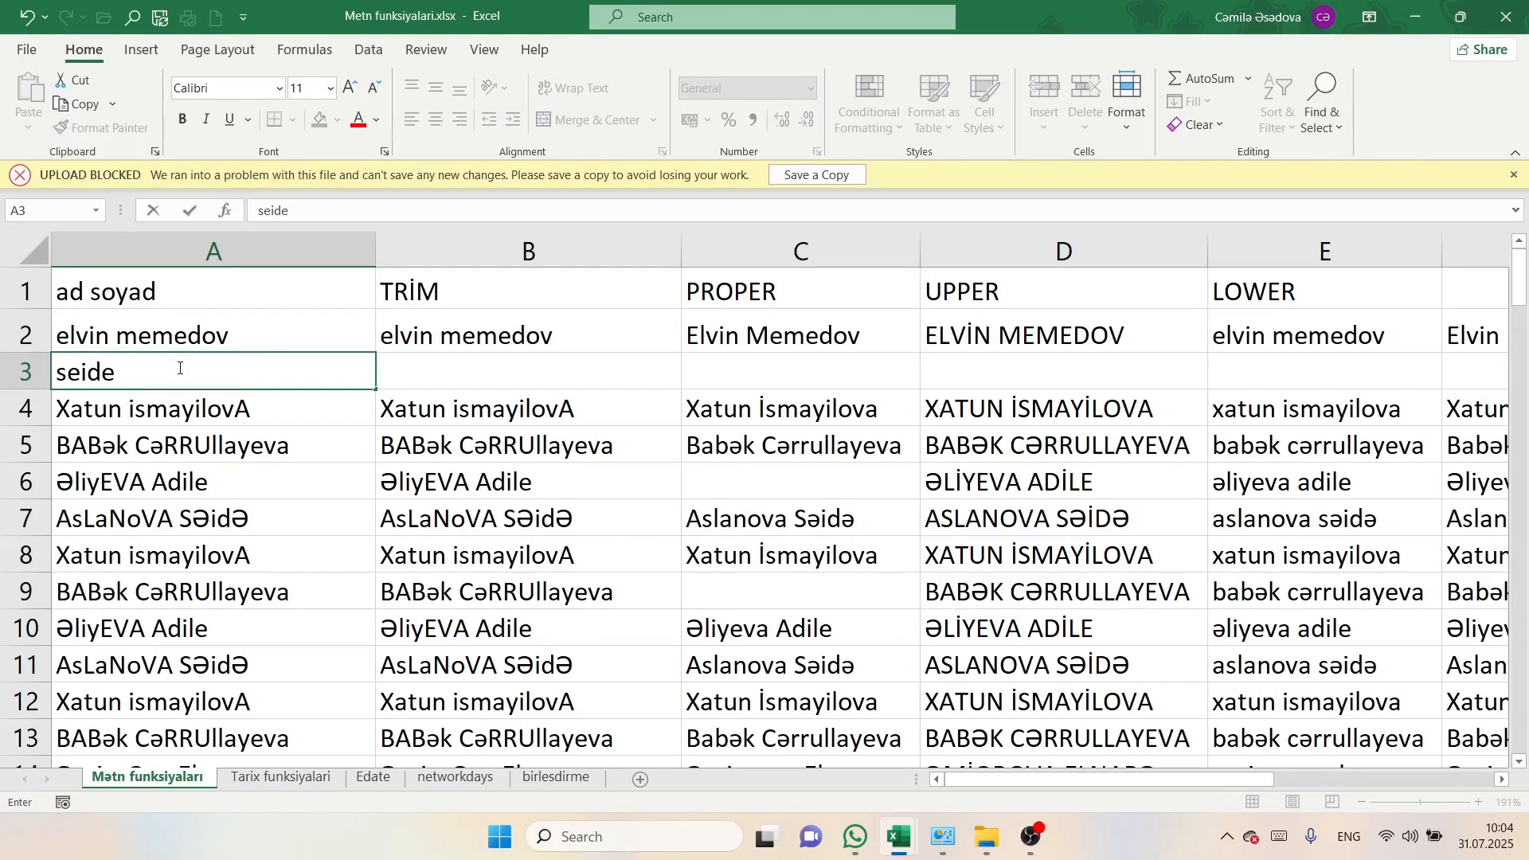
pyautogui.write(' aslanova')
pyautogui.click(429, 370)
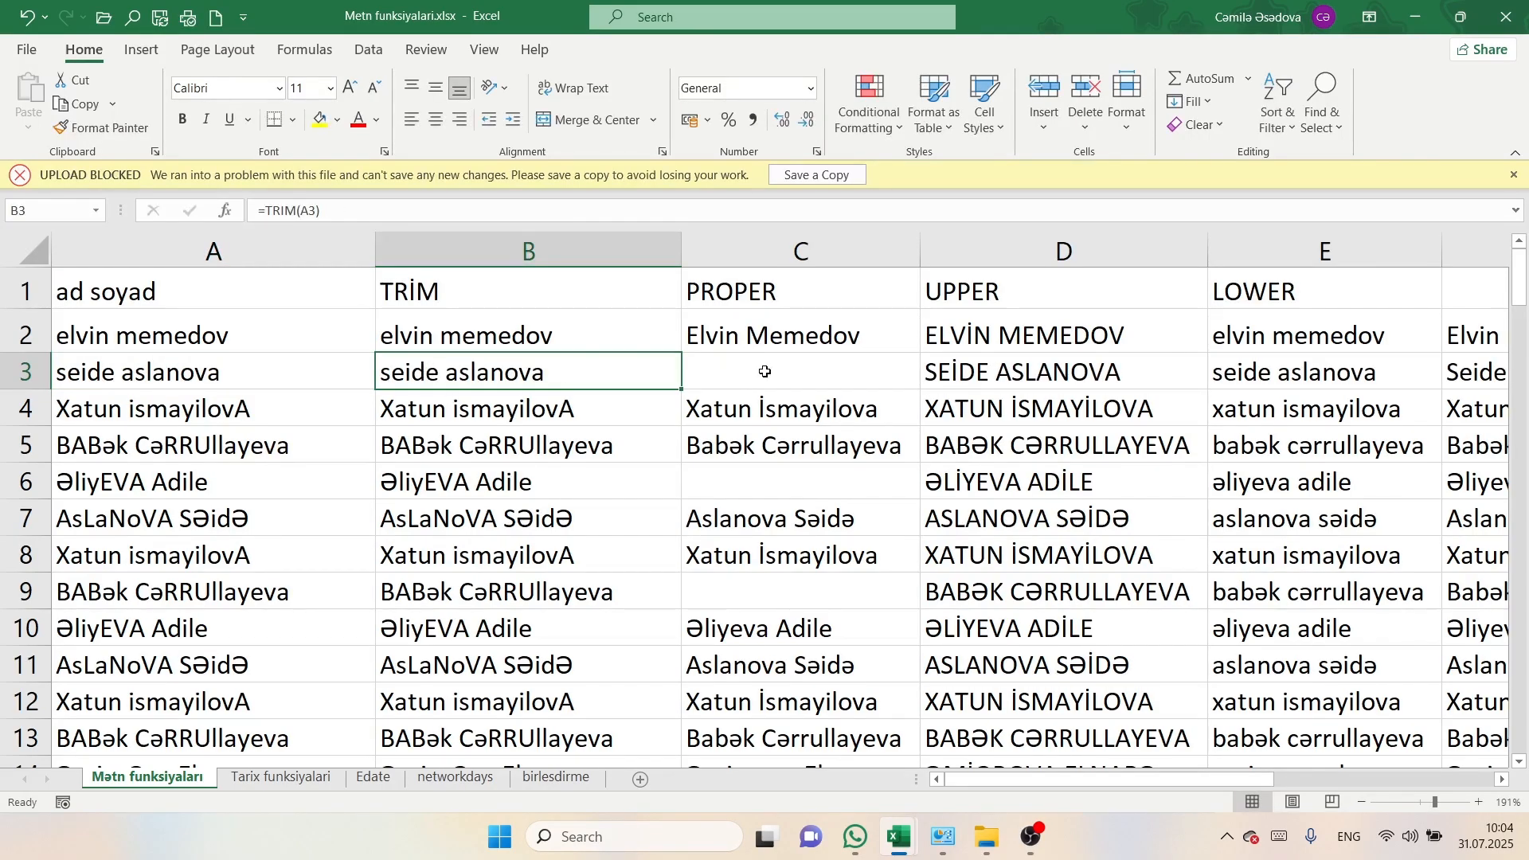
# - Enter =PROPER(A3) in C3 to recreate the missing PROPER formula
pyautogui.click(810, 367)
pyautogui.write('=')
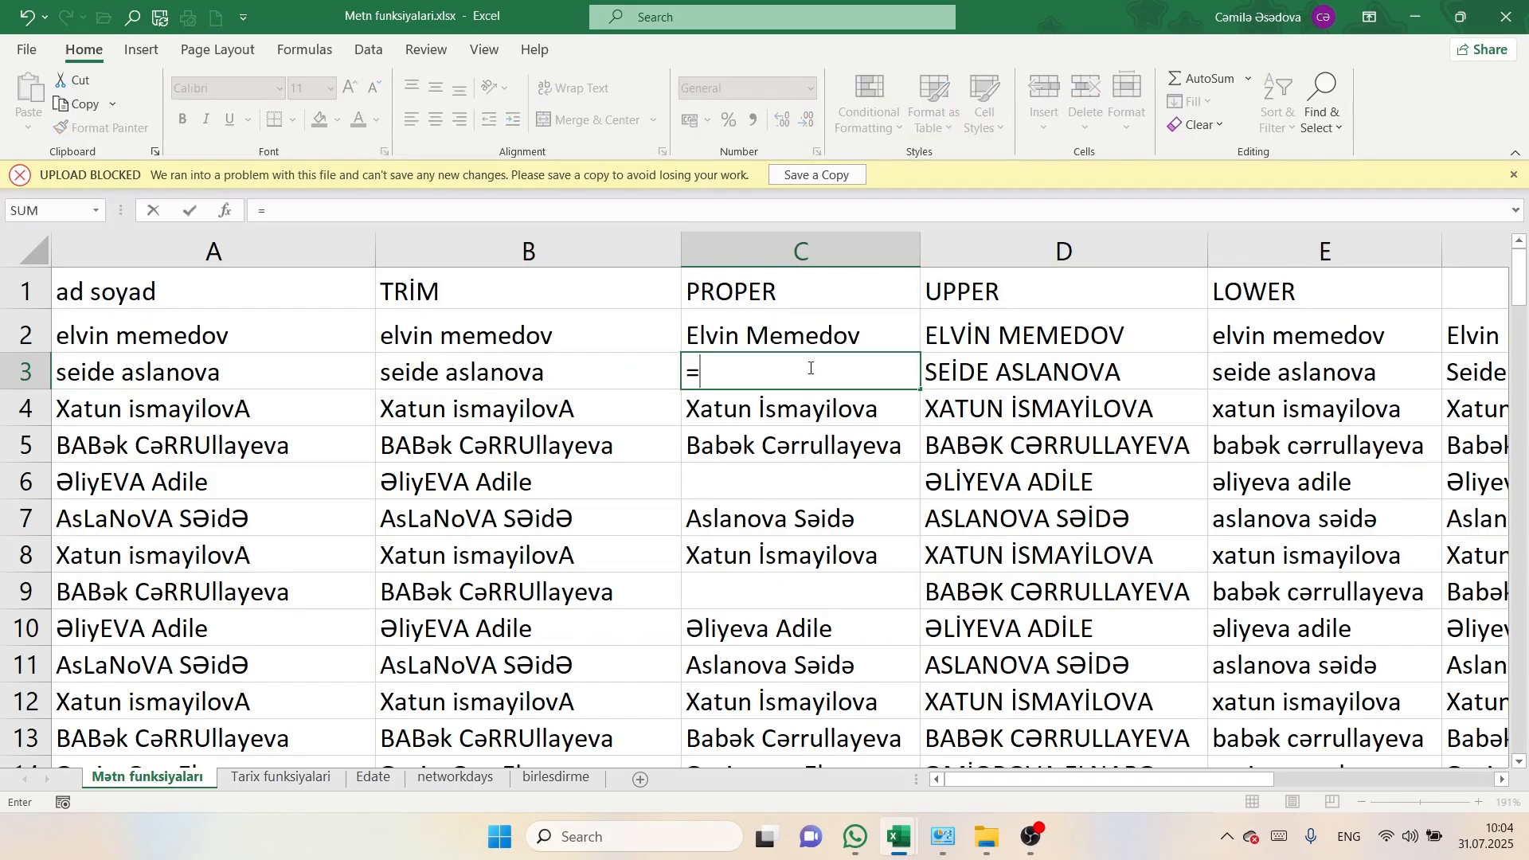
pyautogui.write('pr')
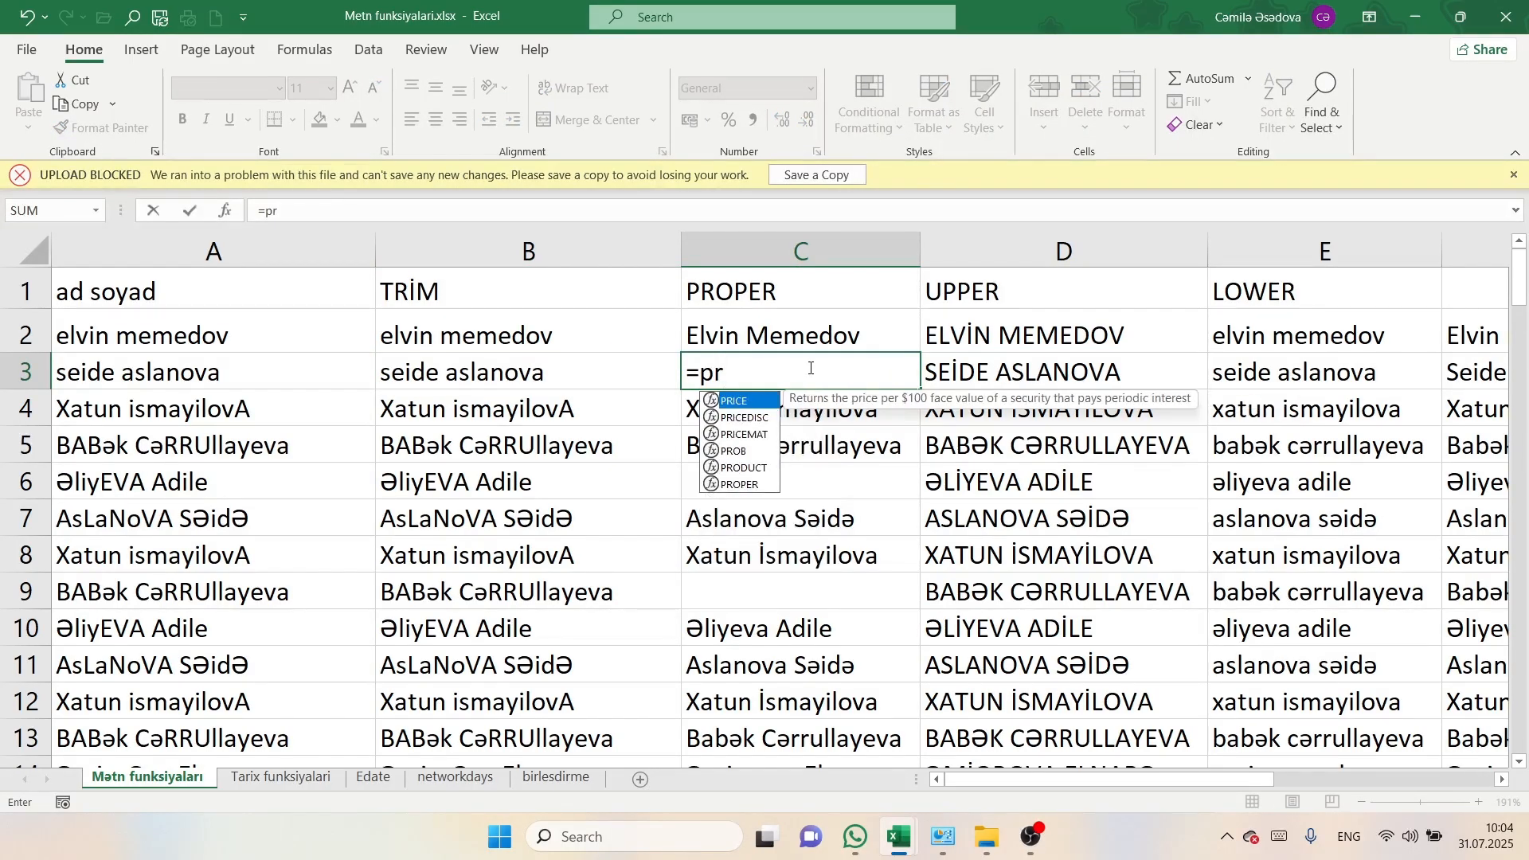
pyautogui.write('op')
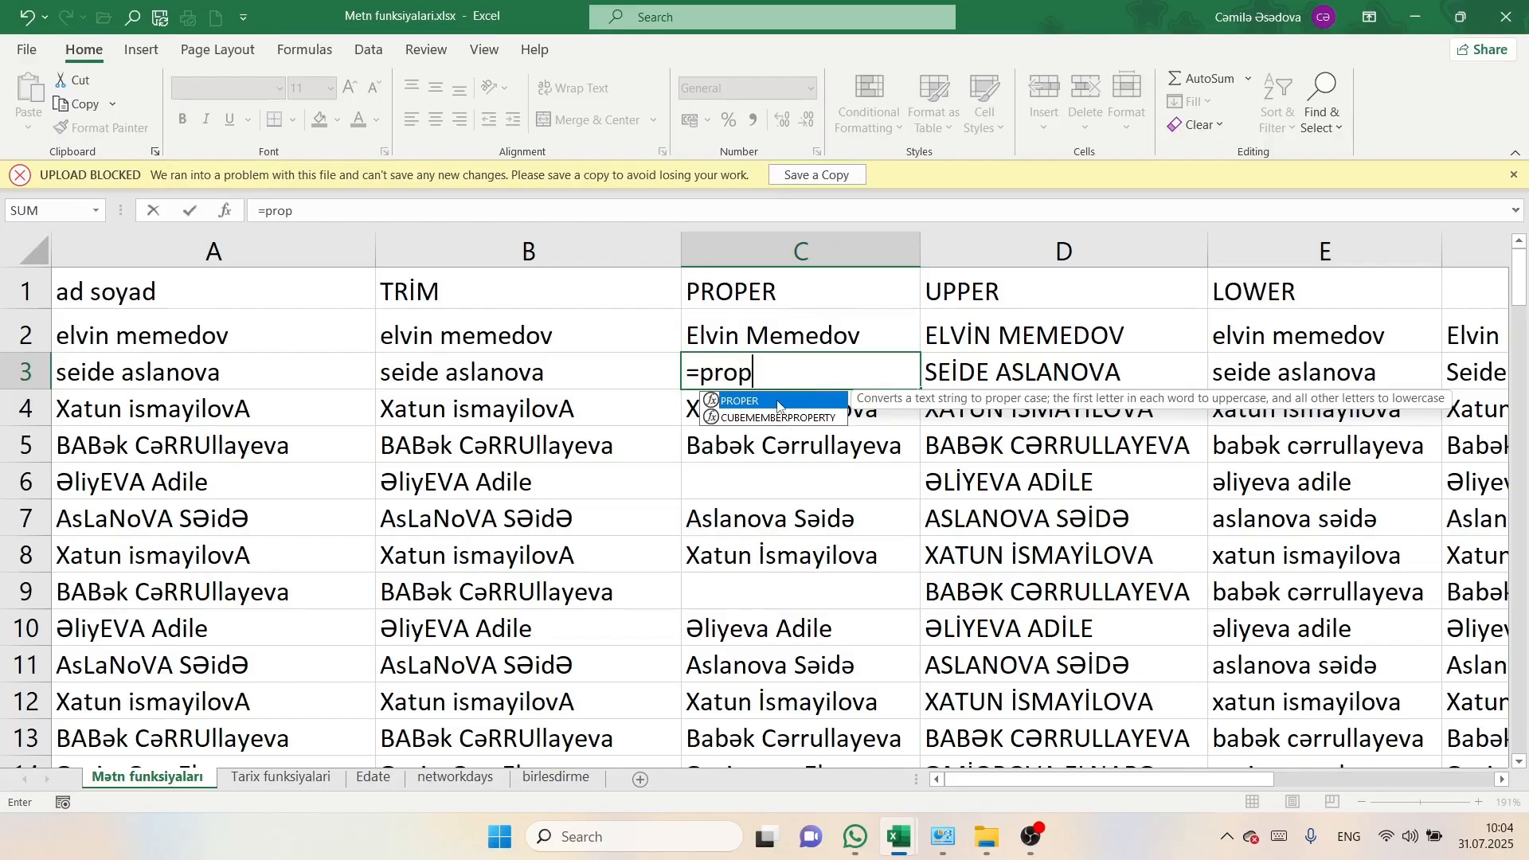
pyautogui.doubleClick(778, 402)
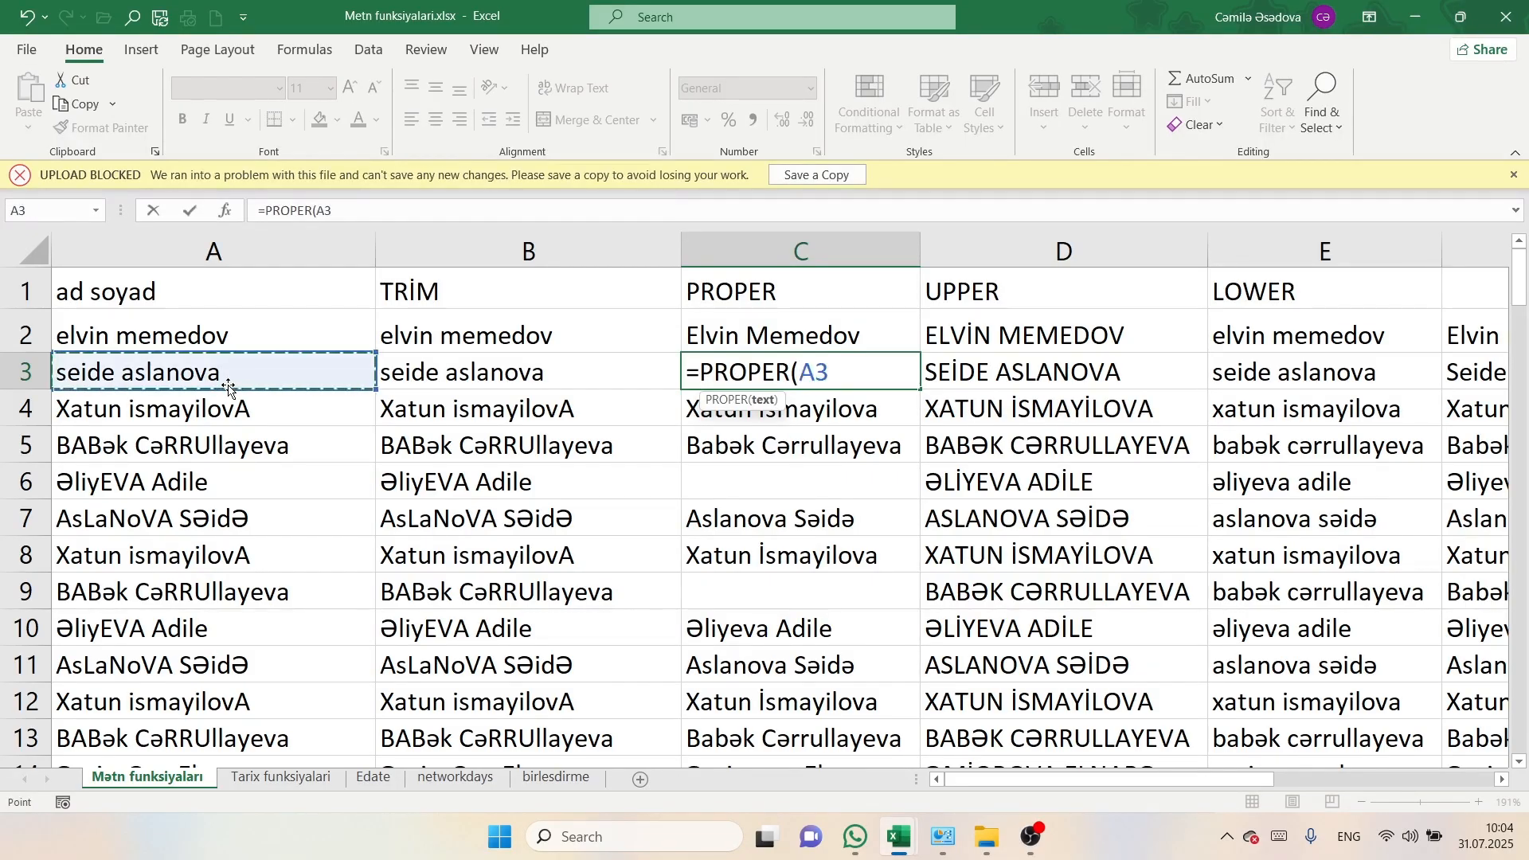
pyautogui.press('Return')
# - Enter =PROPER(A6) in the empty cell C6 of the PROPER column
pyautogui.click(705, 495)
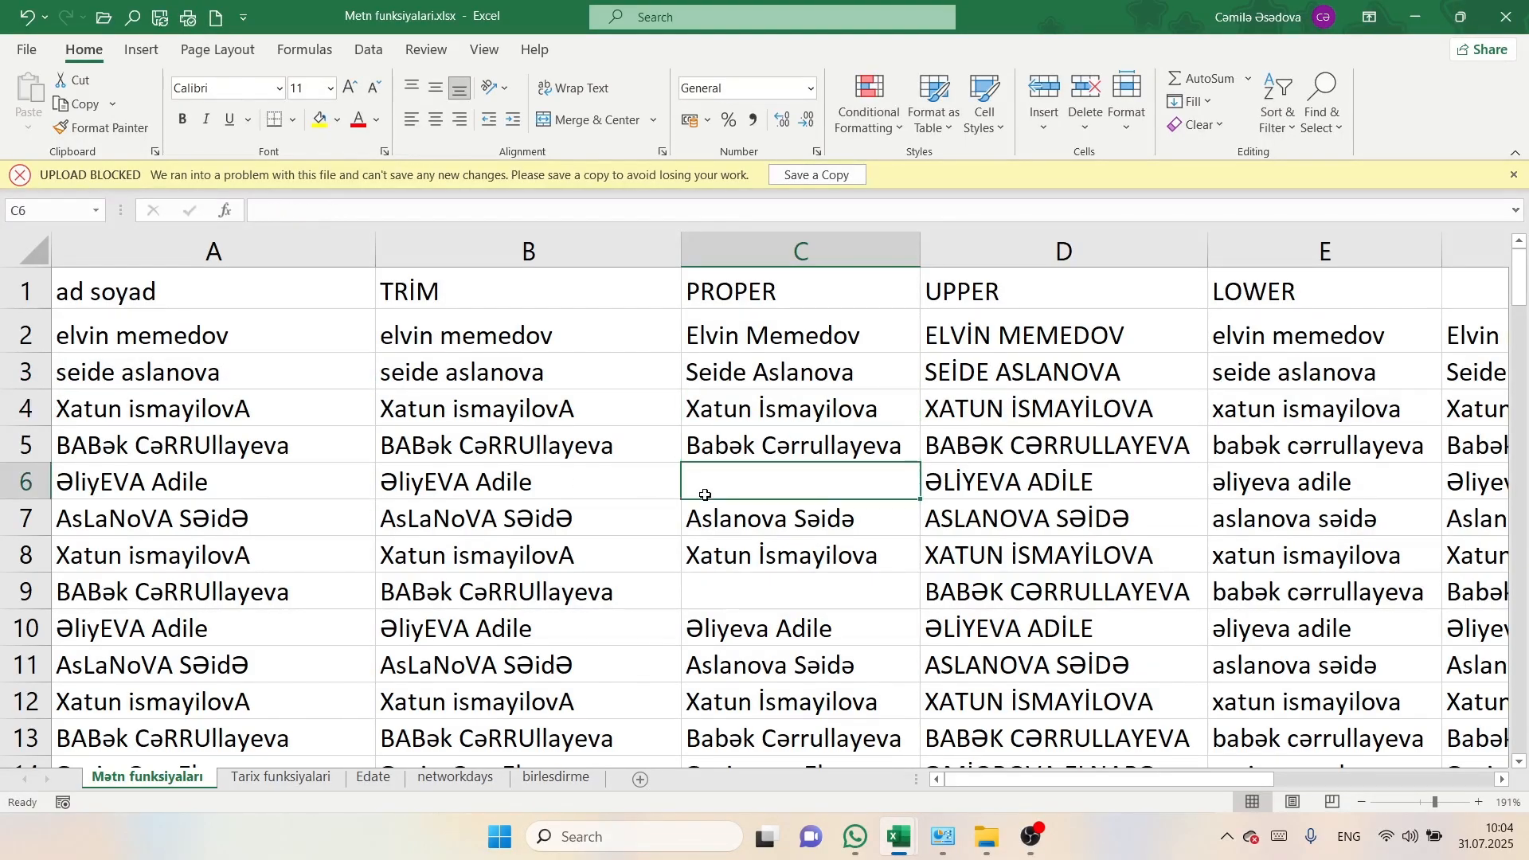
pyautogui.write('-')
pyautogui.press('BackSpace')
pyautogui.write('=pr')
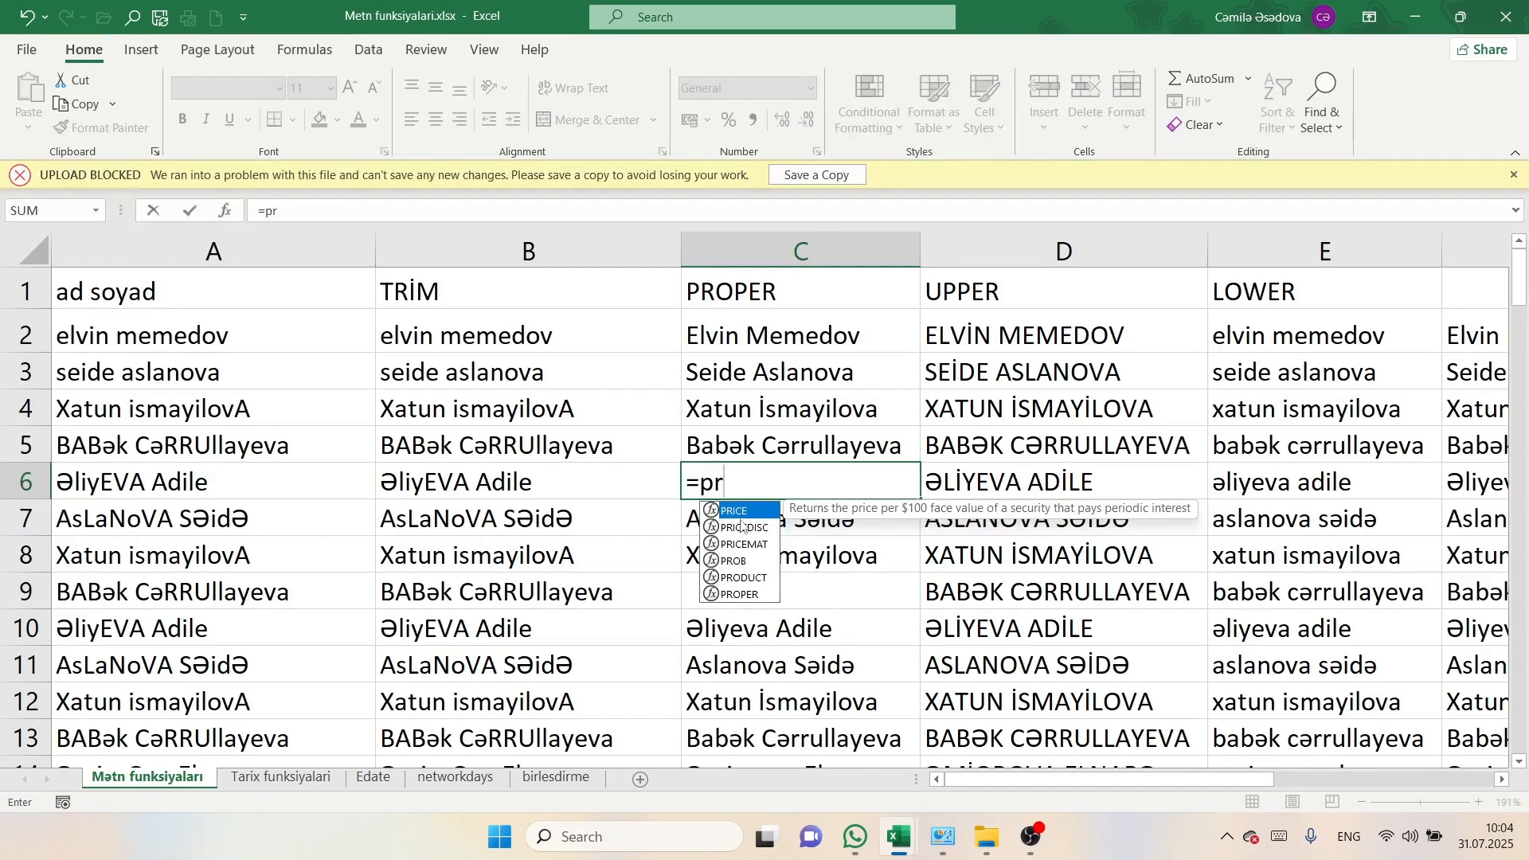
pyautogui.doubleClick(739, 594)
pyautogui.click(251, 486)
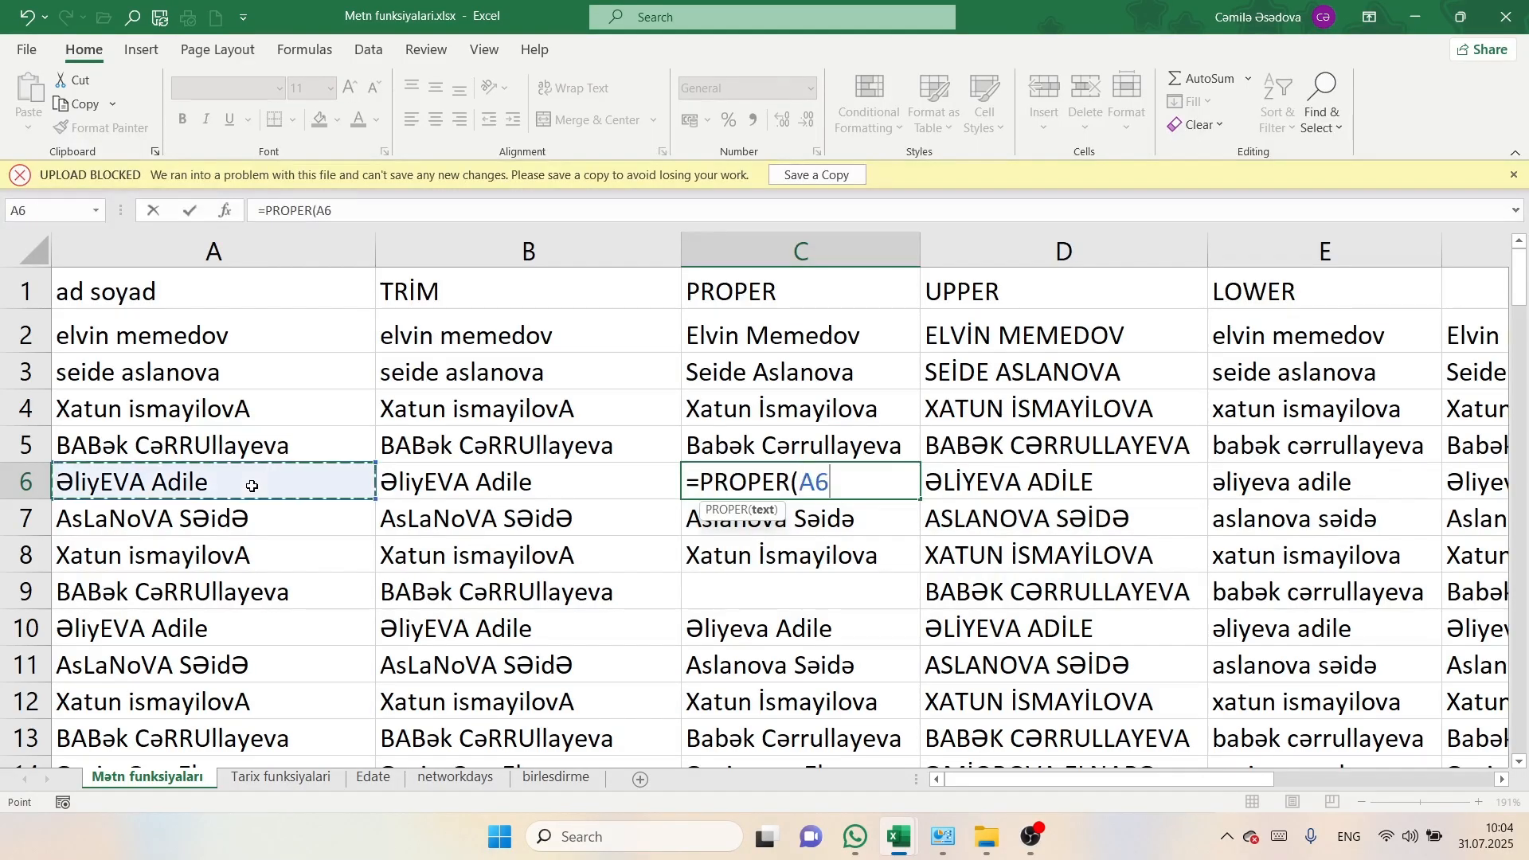
pyautogui.write(')')
pyautogui.press('Return')
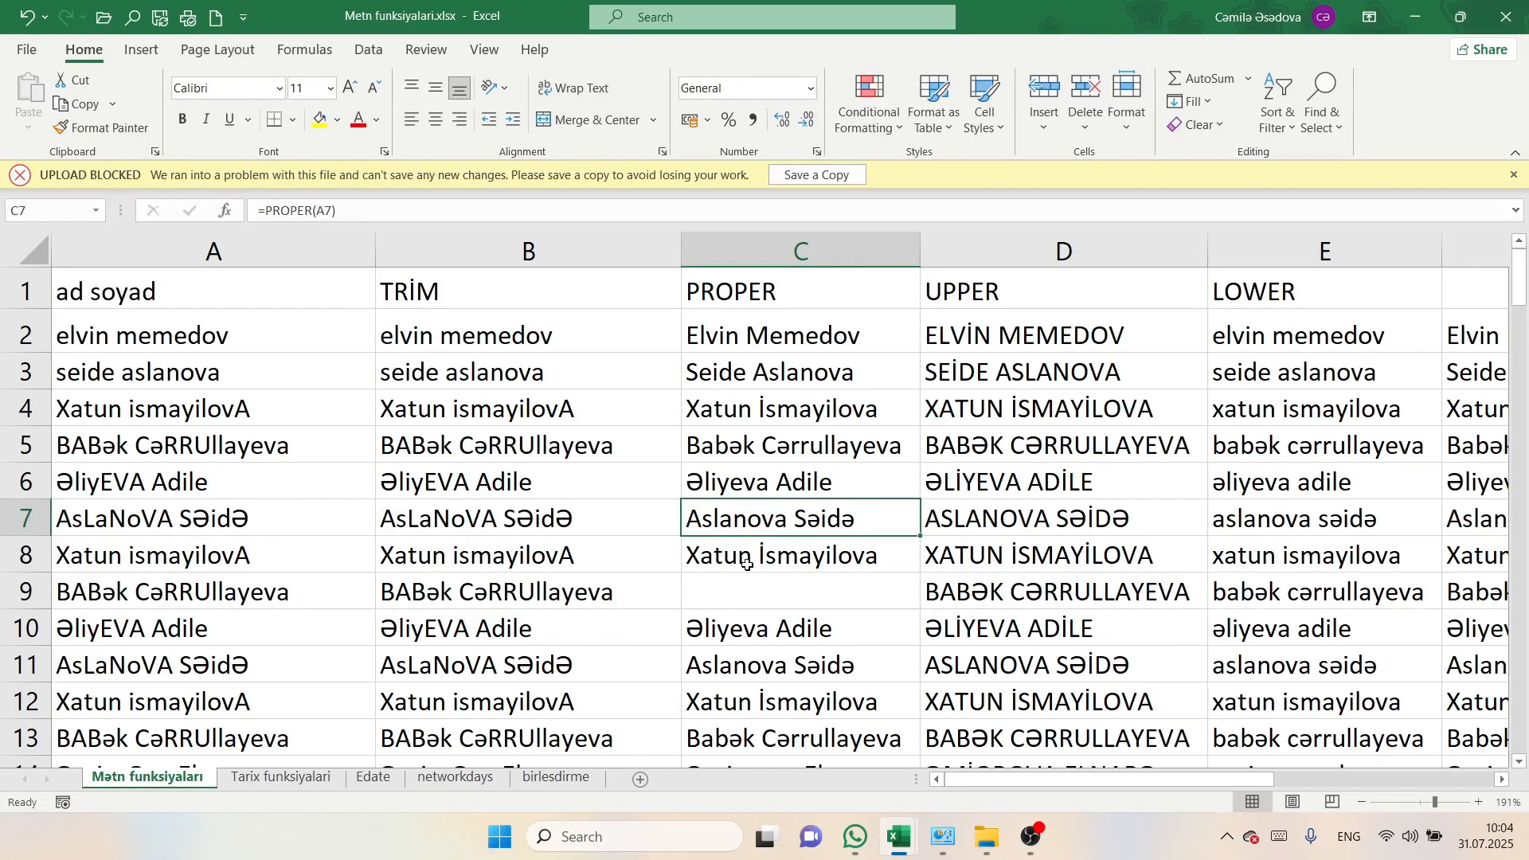
# - Fill the PROPER formula from C7 down through C9 and look over the results across to column F
pyautogui.moveTo(921, 539); pyautogui.dragTo(928, 610)
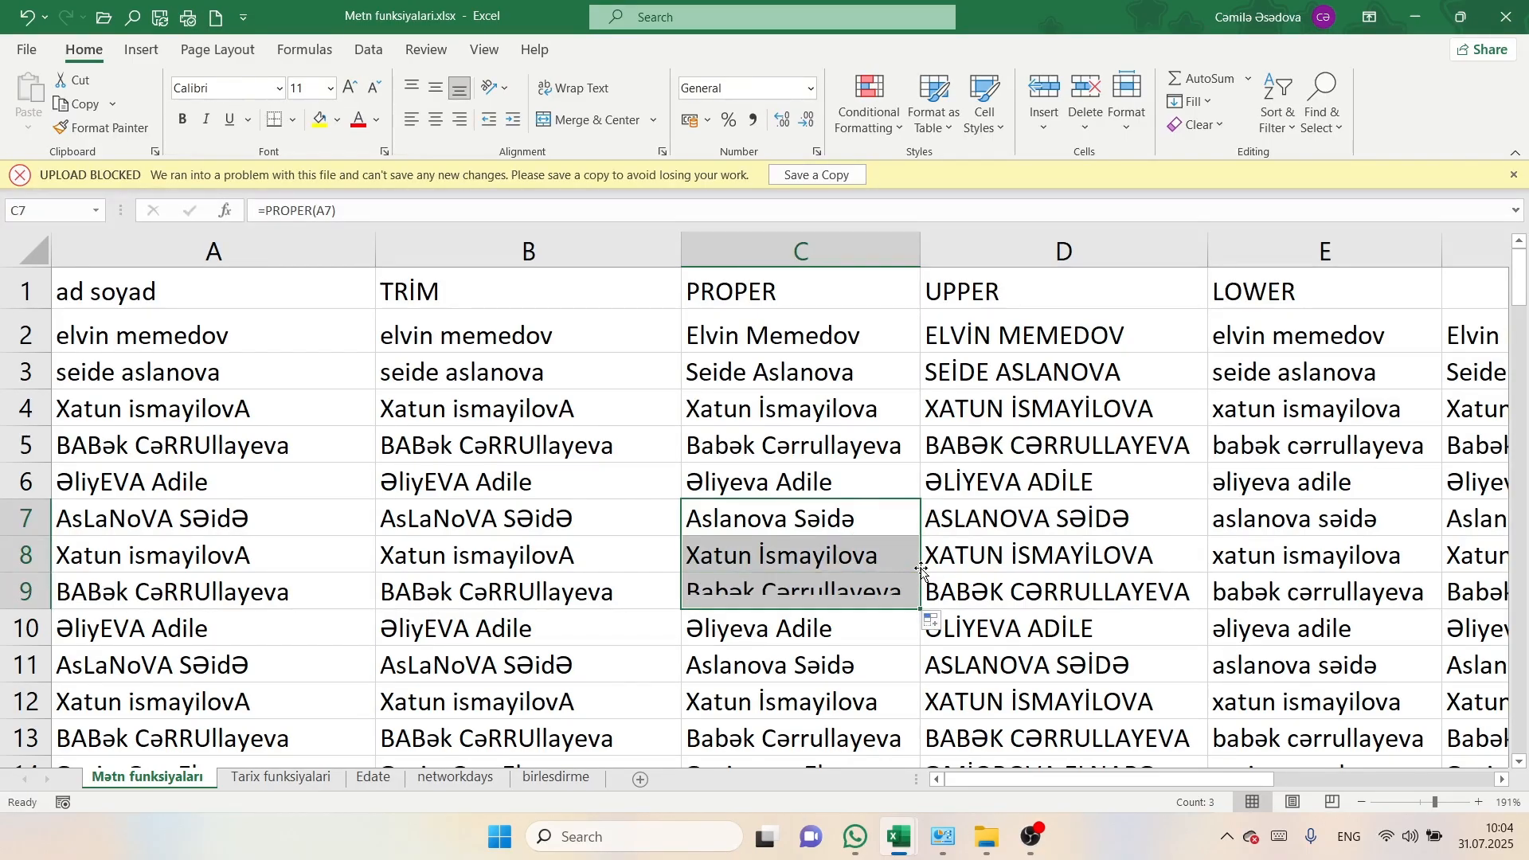
pyautogui.scroll(-1, 936, 518)
pyautogui.scroll(1, 936, 518)
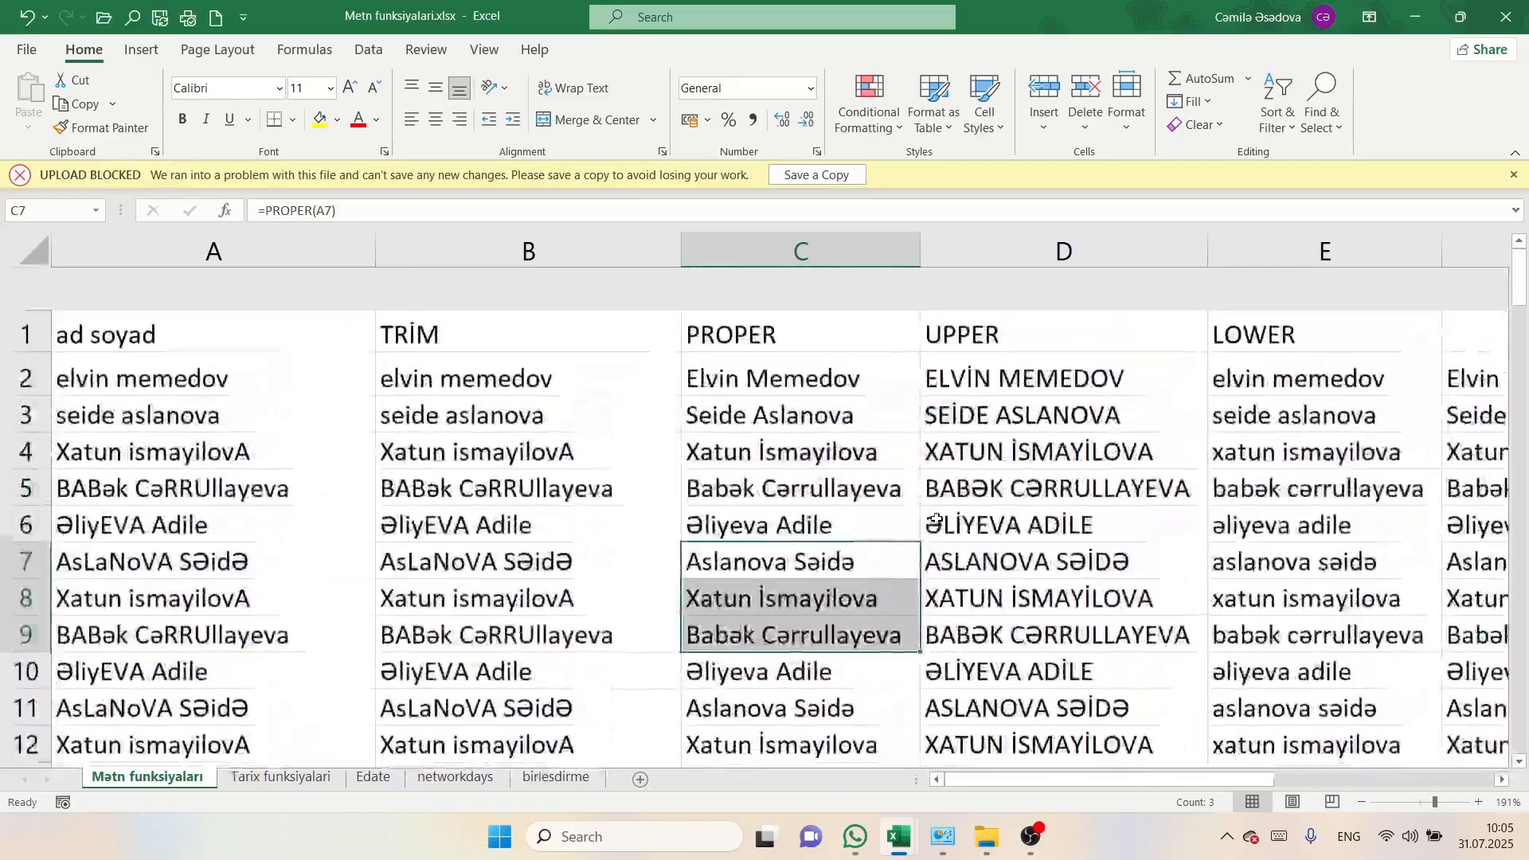
pyautogui.hscroll(2, 1131, 487)
pyautogui.hscroll(3, 1134, 486)
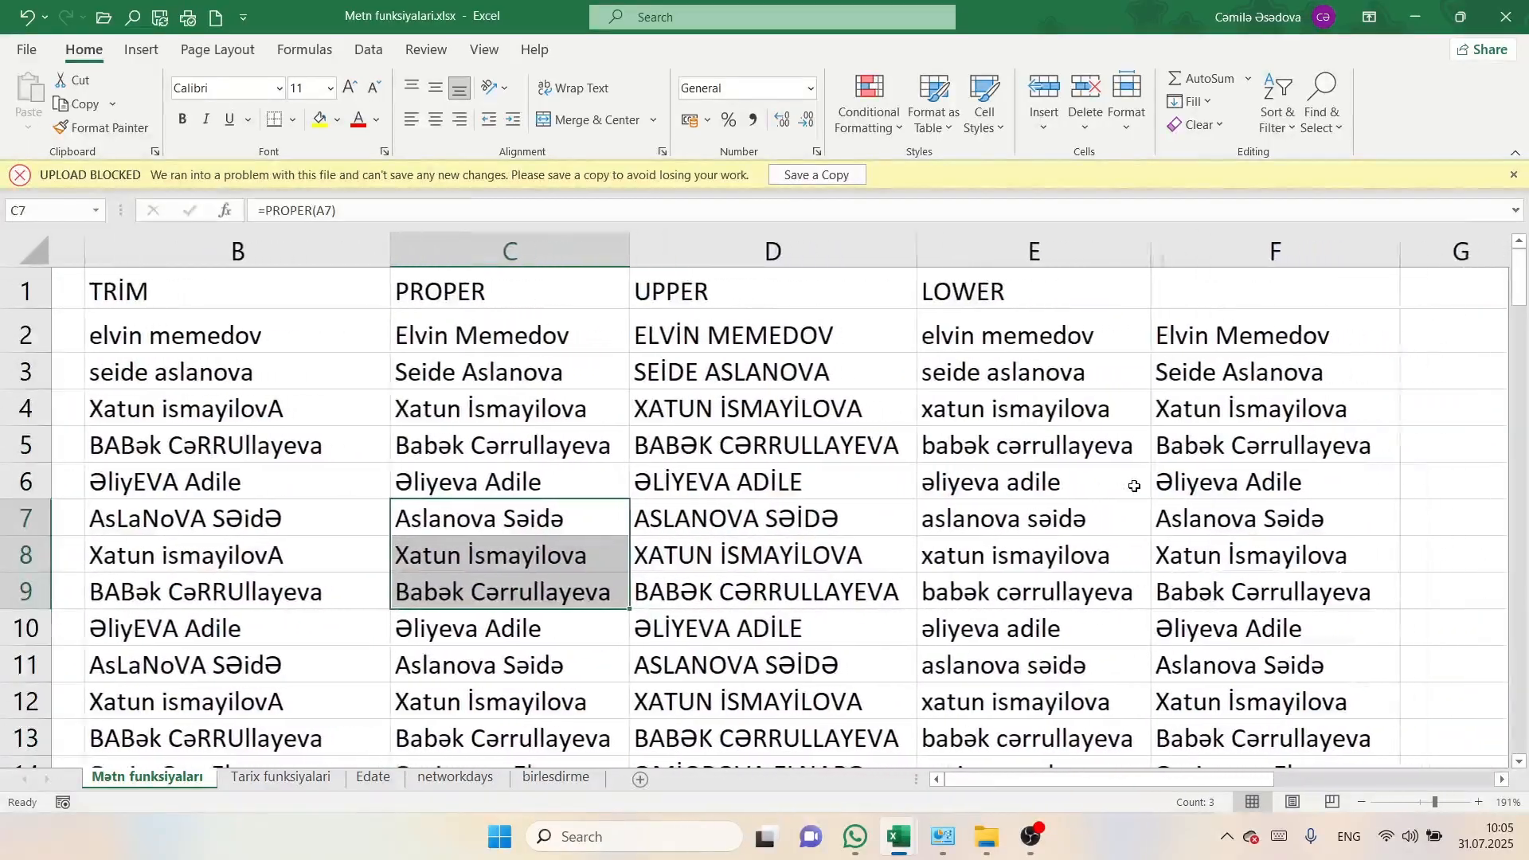
pyautogui.hscroll(-2, 1114, 477)
pyautogui.hscroll(1, 1078, 466)
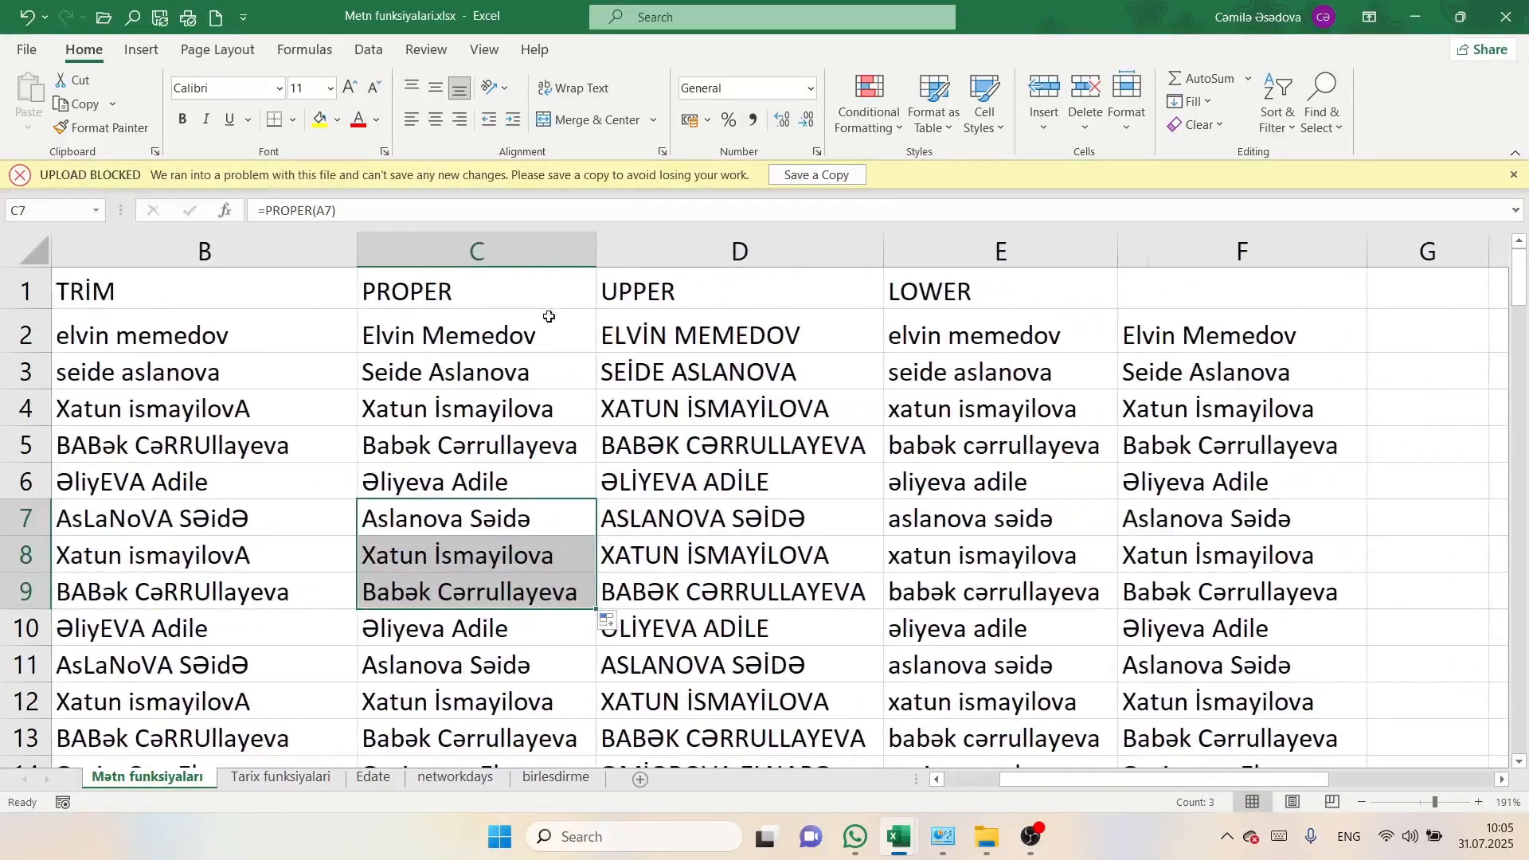
# - Clear the PROPER formula in C7, then undo the deletion
pyautogui.click(483, 513)
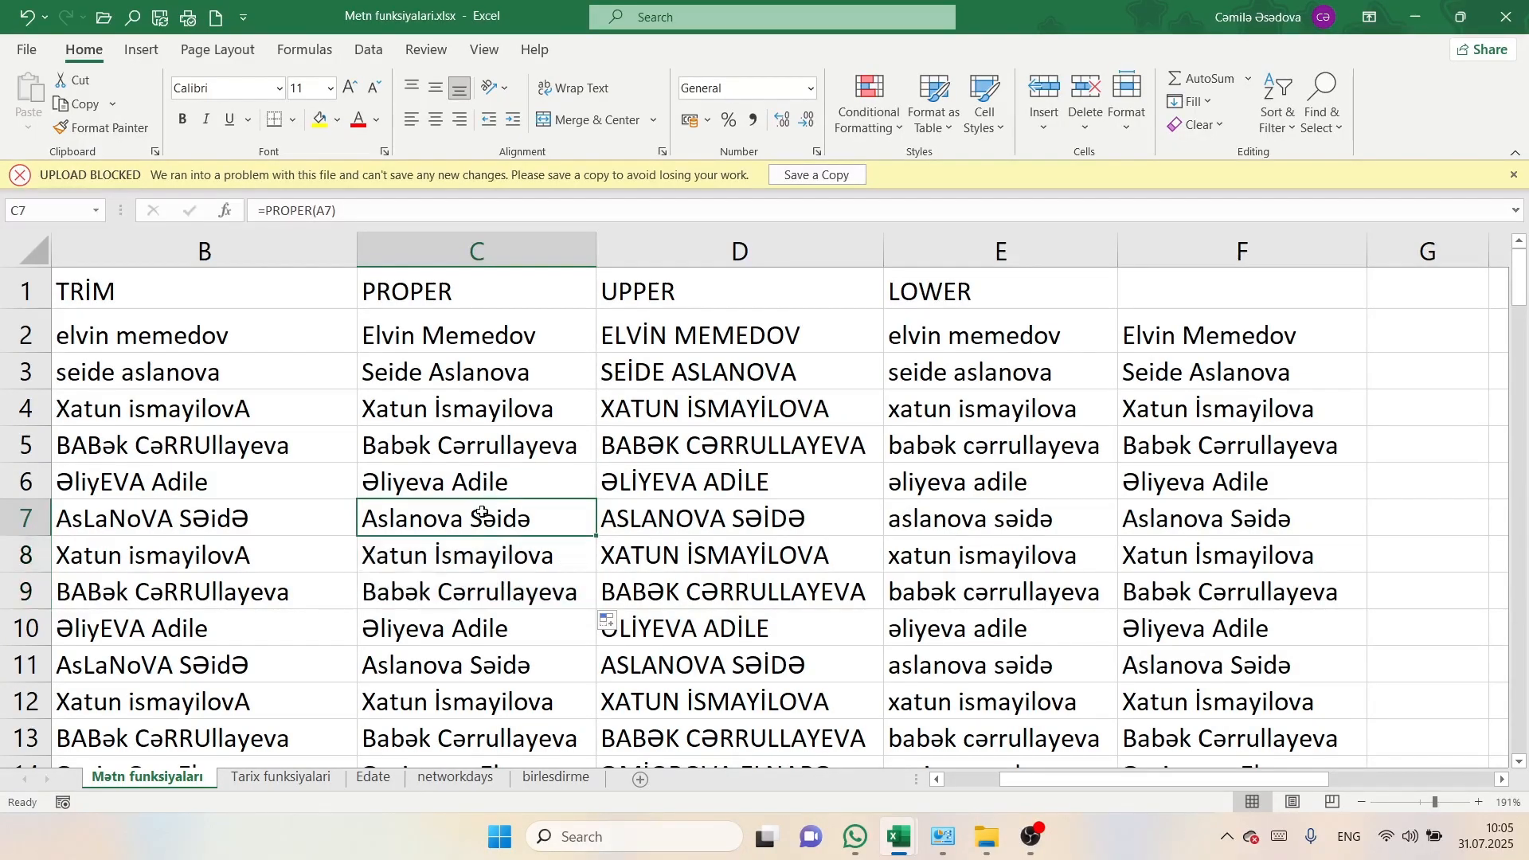
pyautogui.press('BackSpace')
pyautogui.click(891, 640)
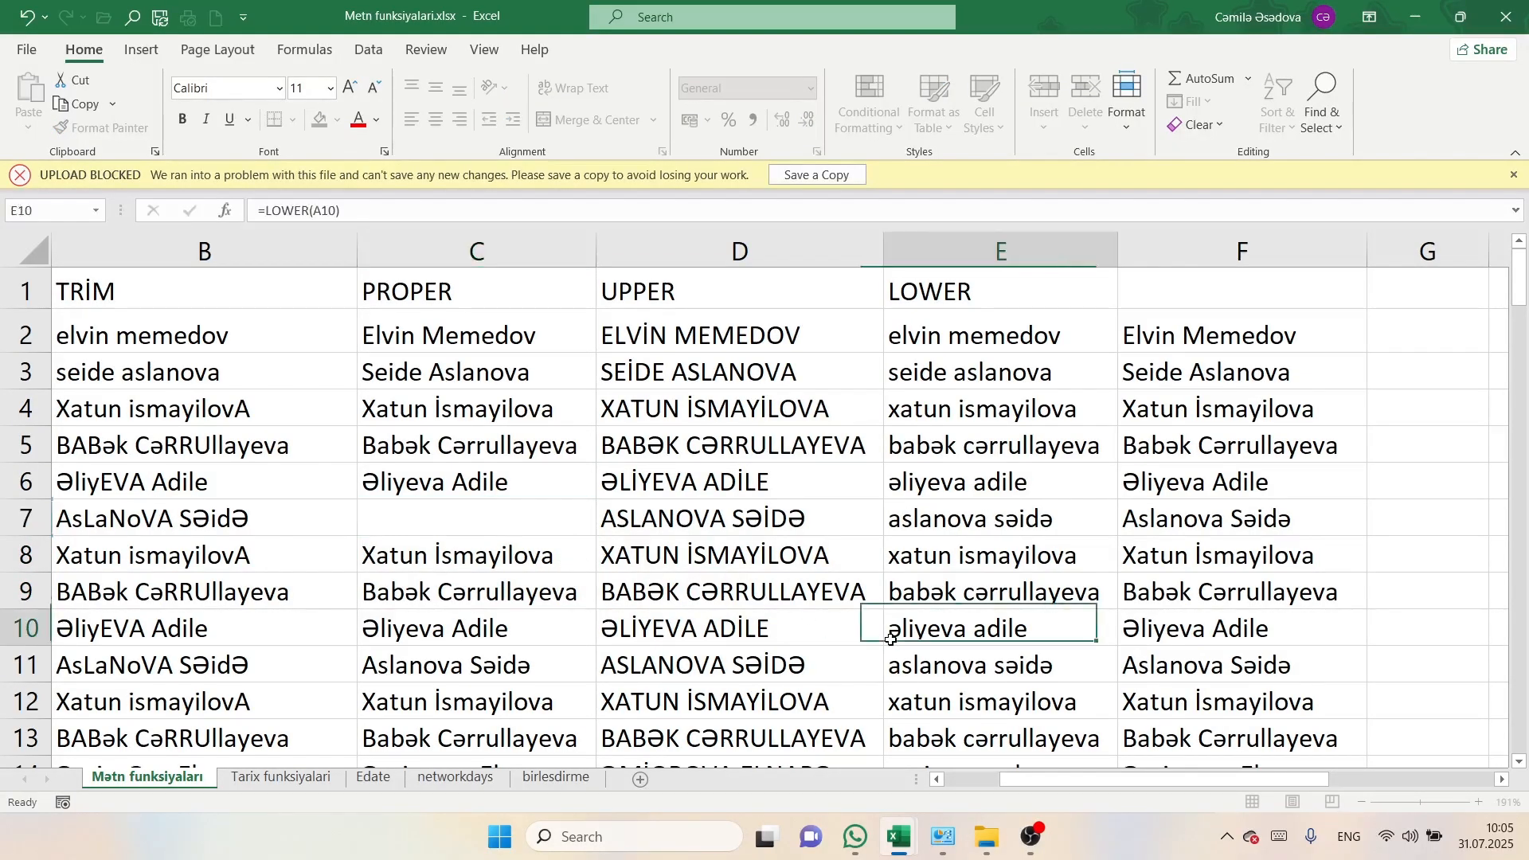
pyautogui.click(449, 516)
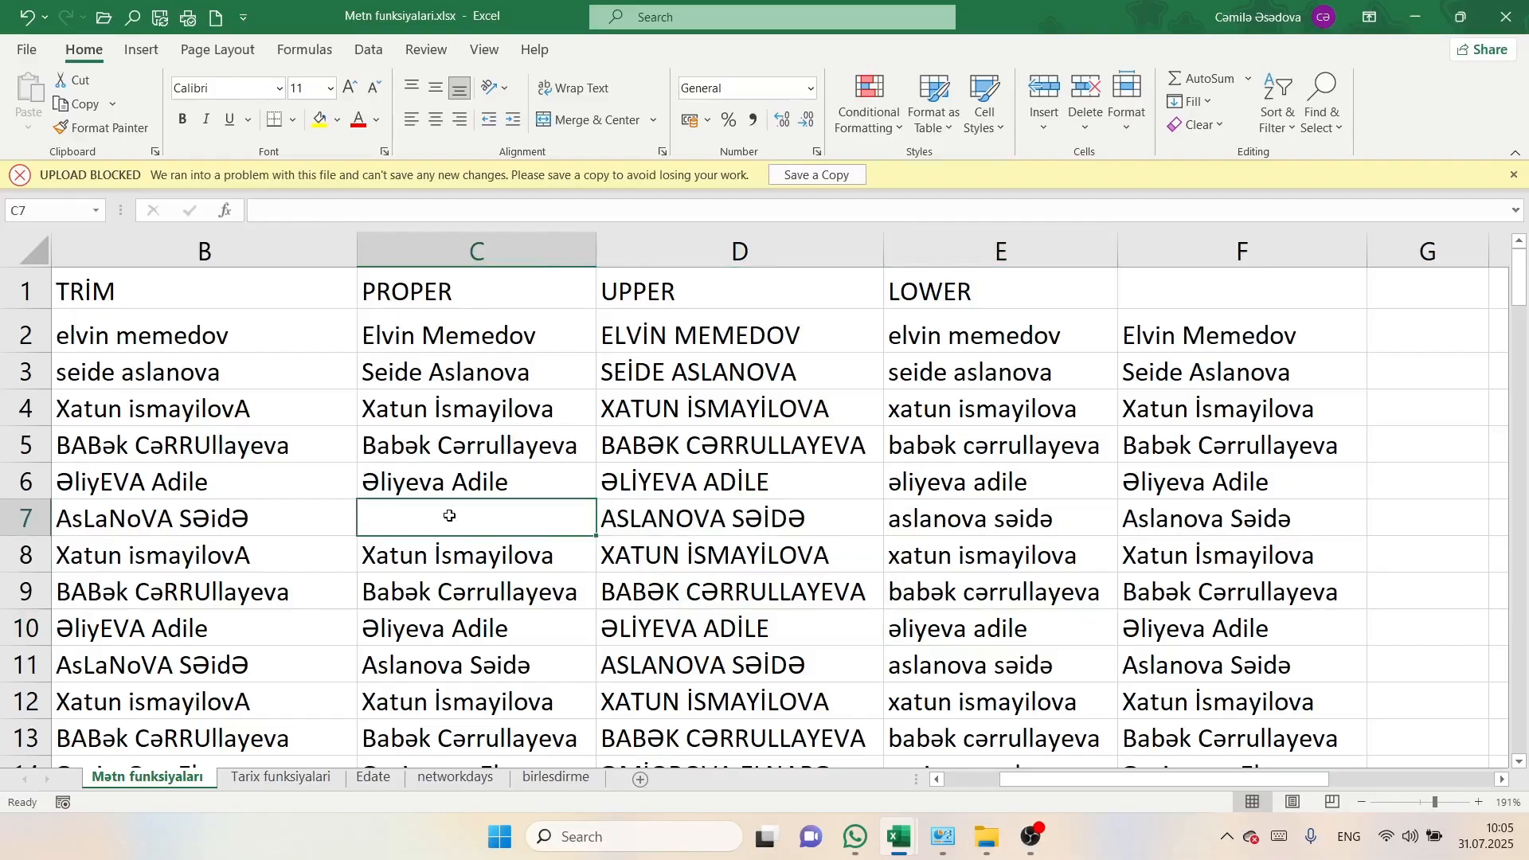
pyautogui.hotkey('ctrl', 'z')
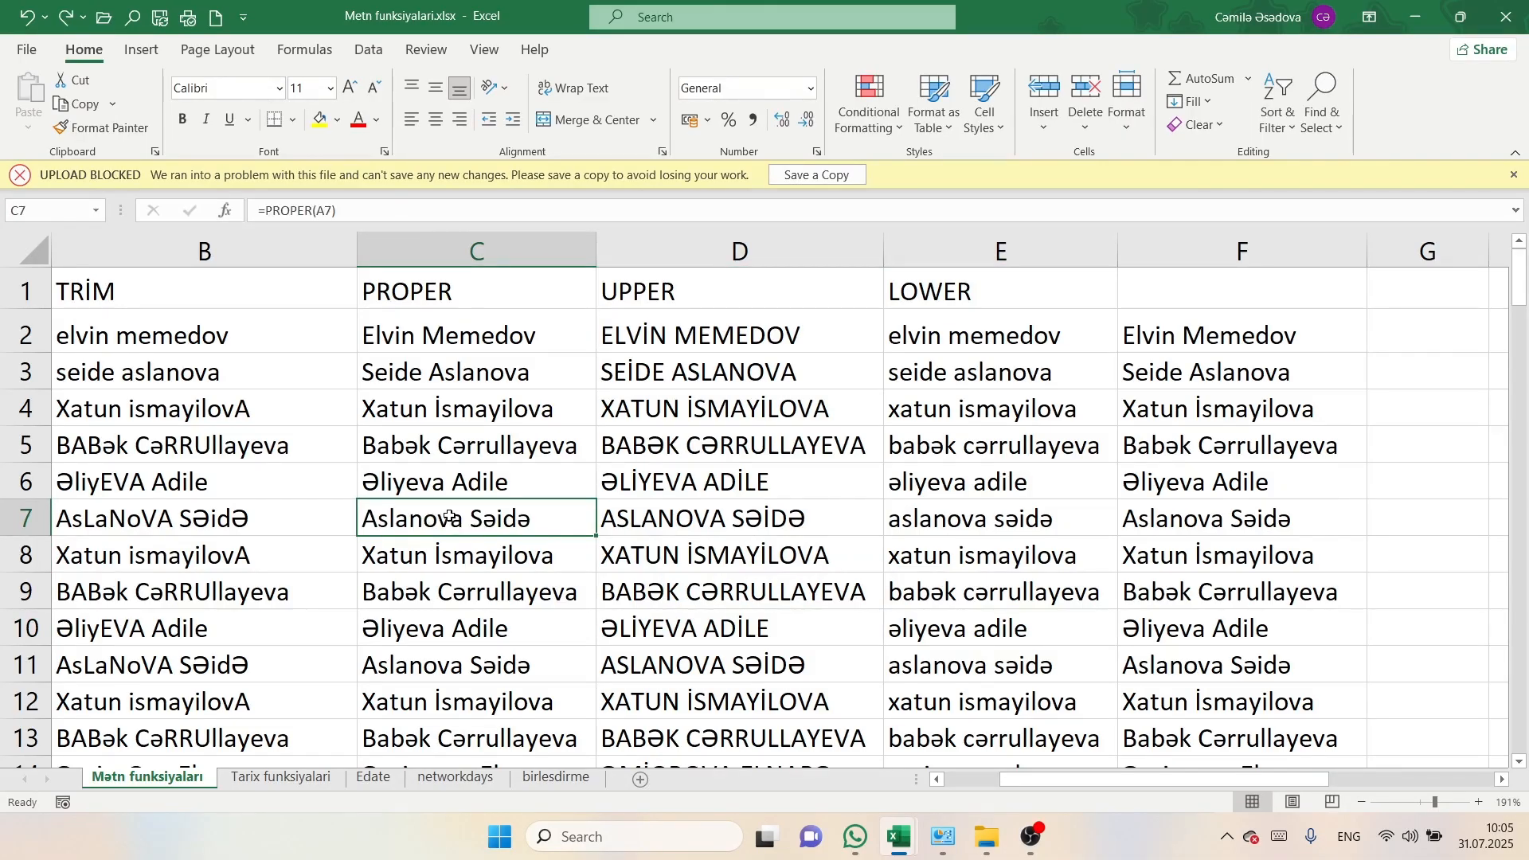
# - Copy the PROPER results in C2:C114 and paste them over the same cells as values only
pyautogui.moveTo(457, 328); pyautogui.dragTo(485, 603)
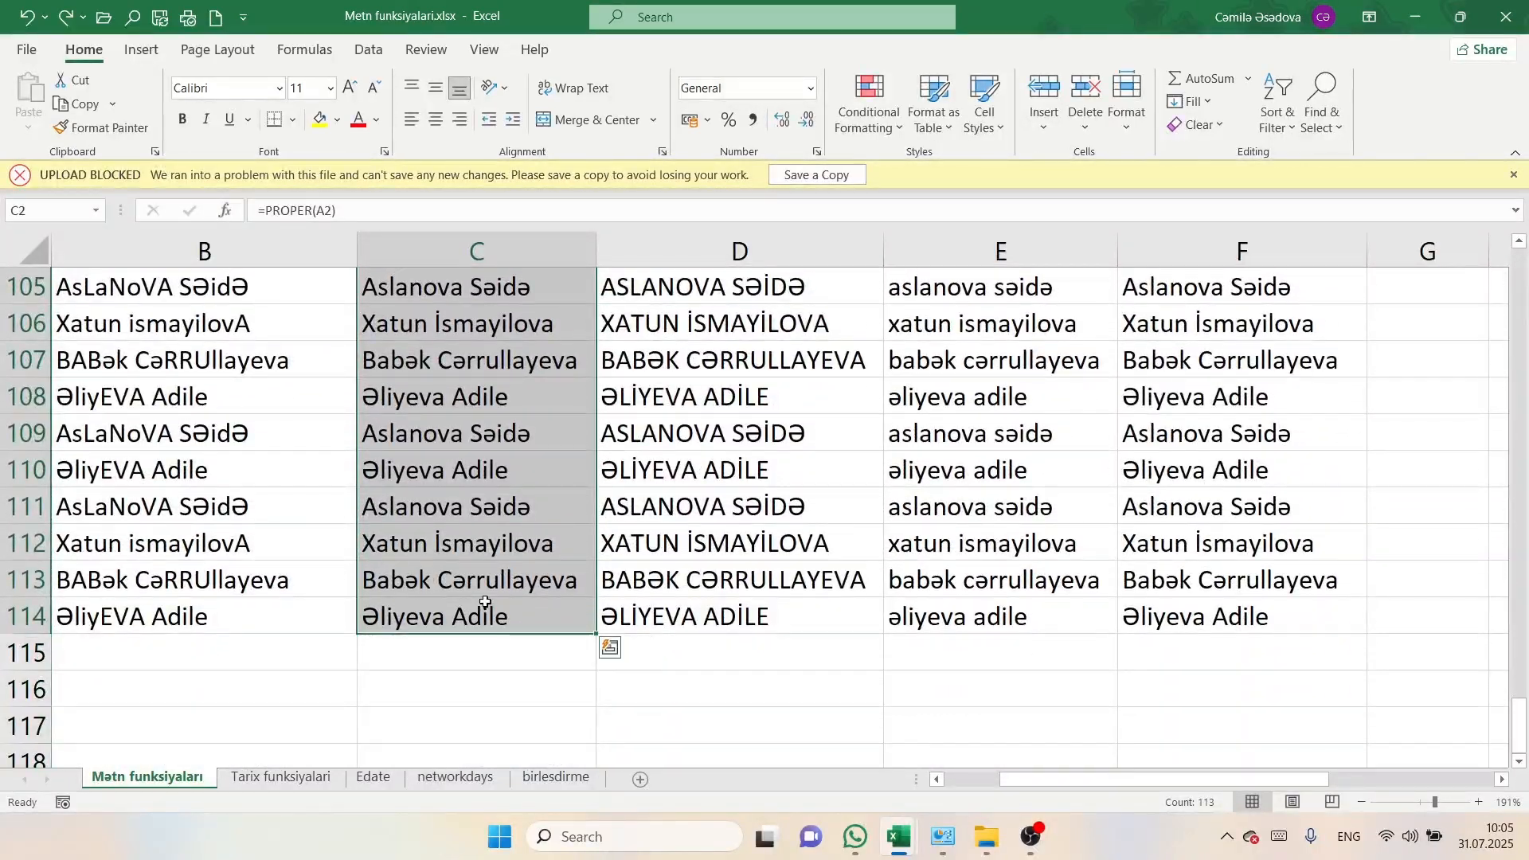
pyautogui.hotkey('ctrl', 'c')
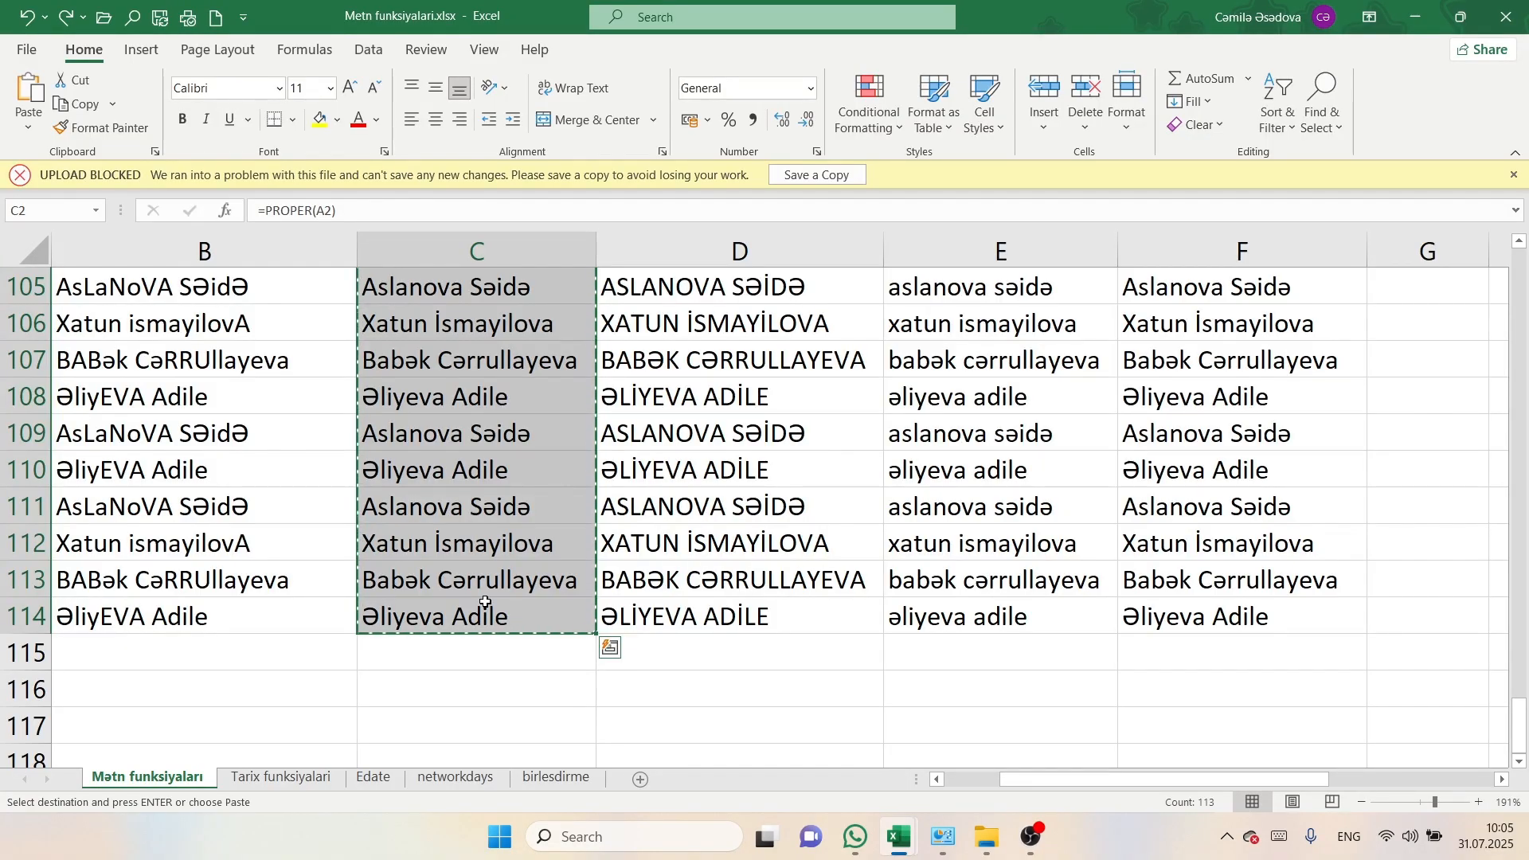
pyautogui.scroll(20, 485, 603)
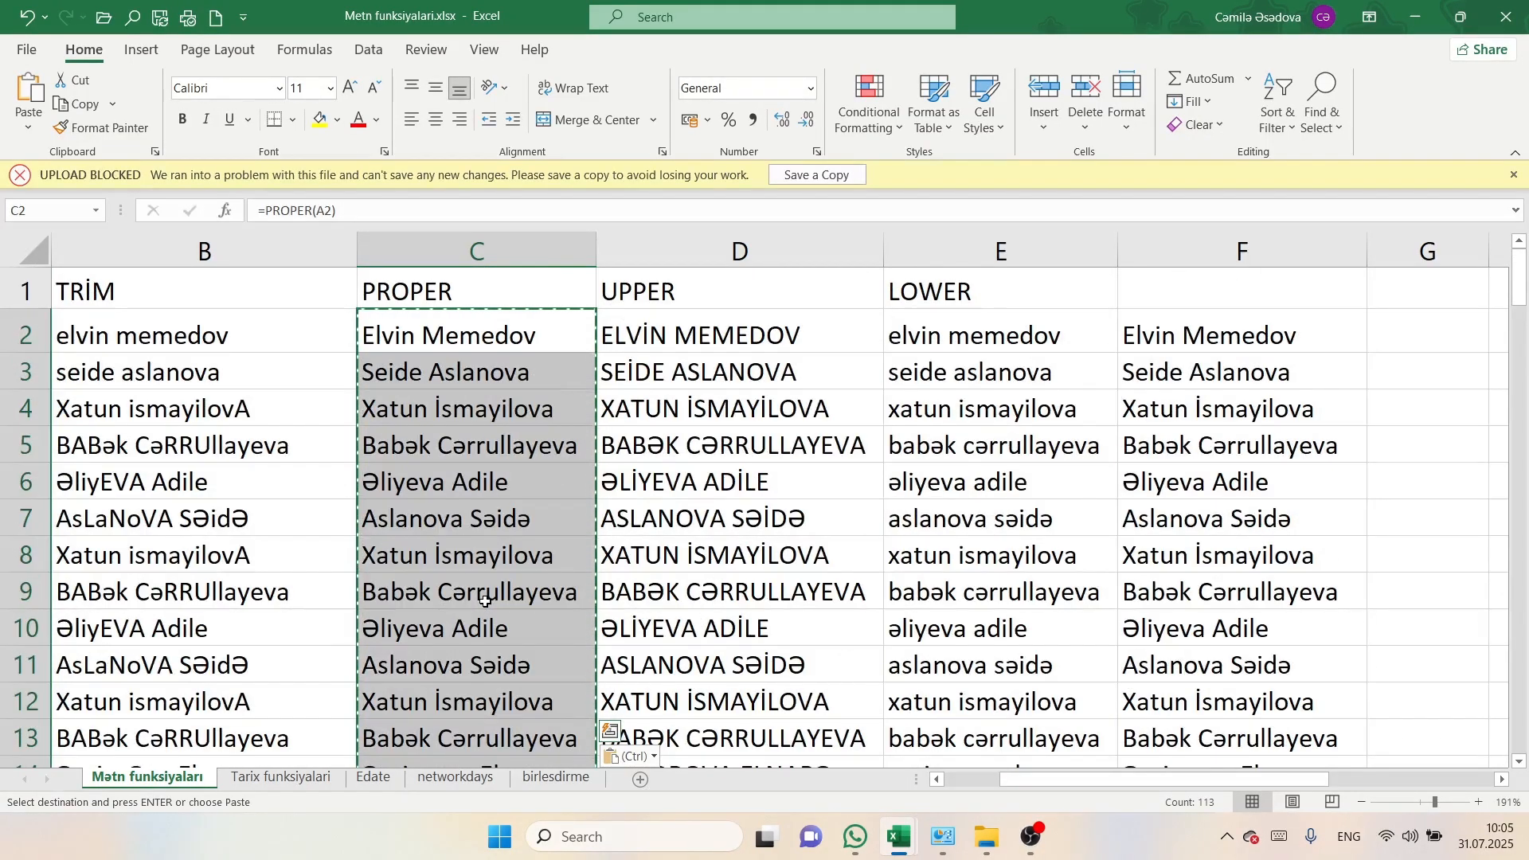
pyautogui.scroll(-2, 625, 709)
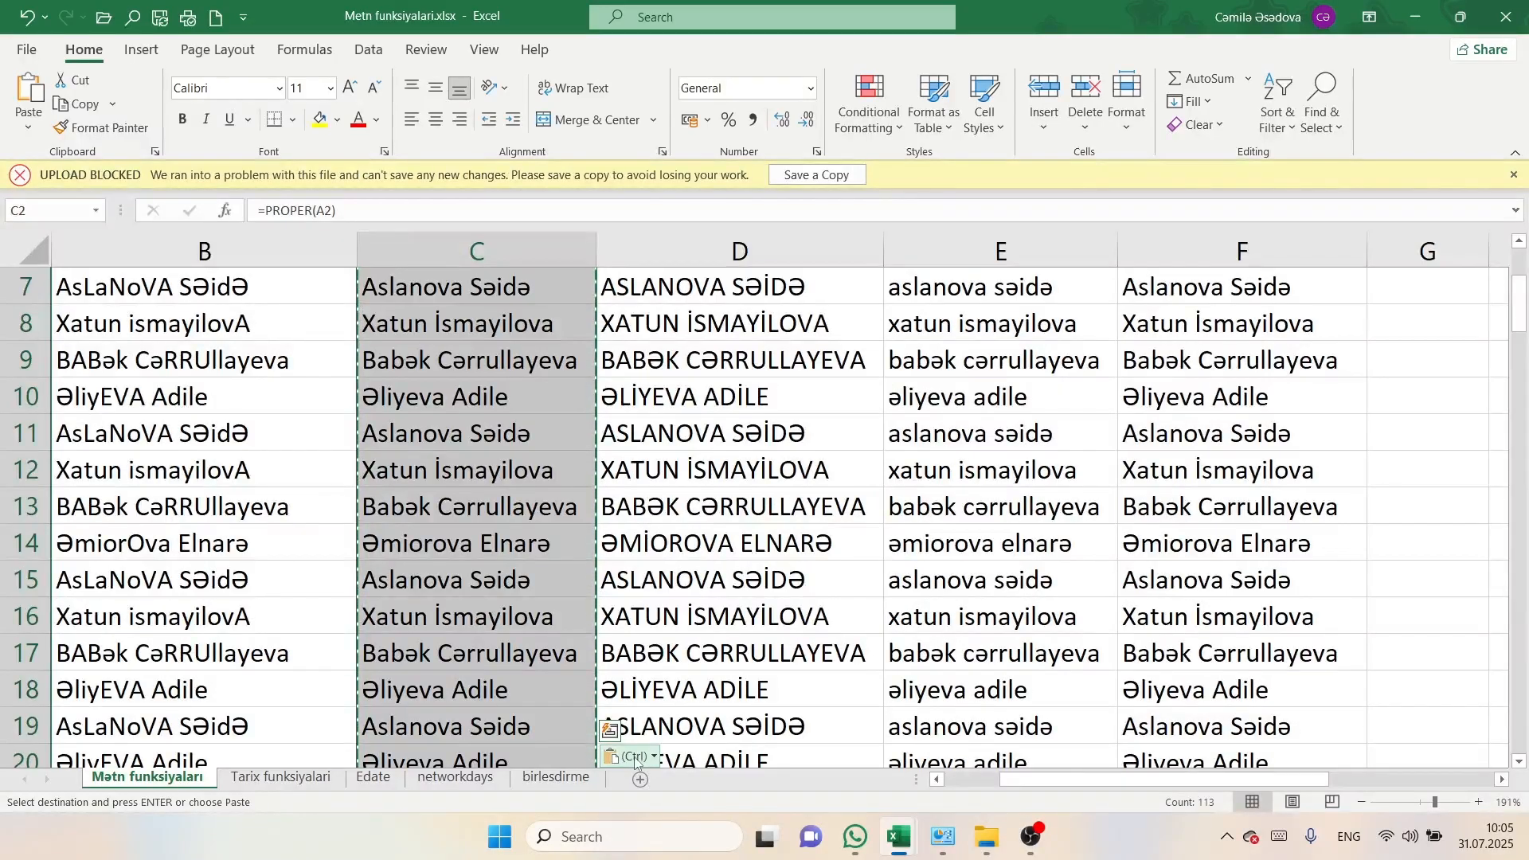
pyautogui.click(634, 756)
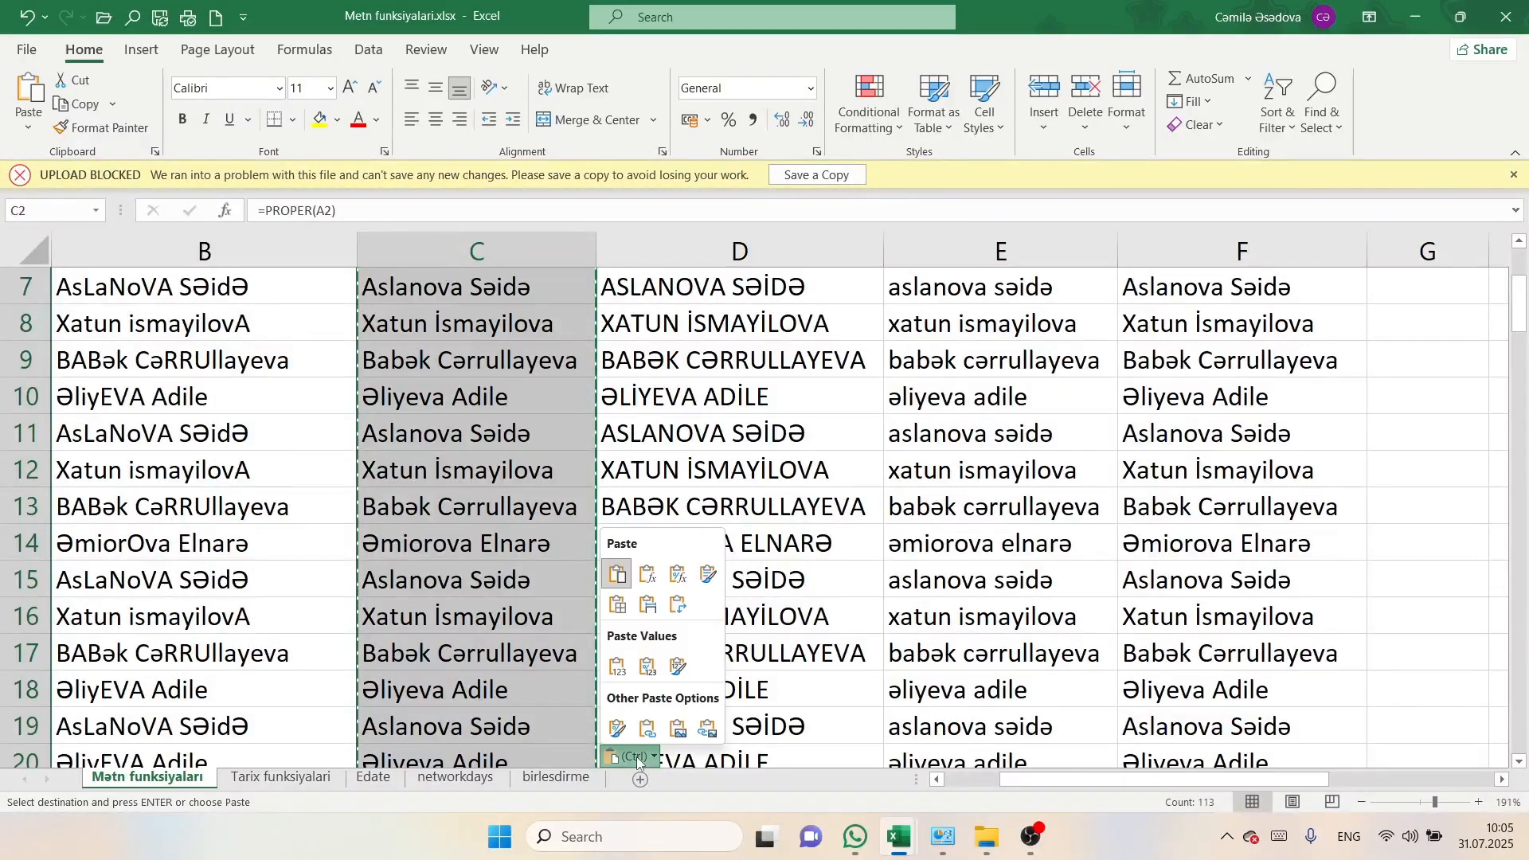
pyautogui.click(617, 667)
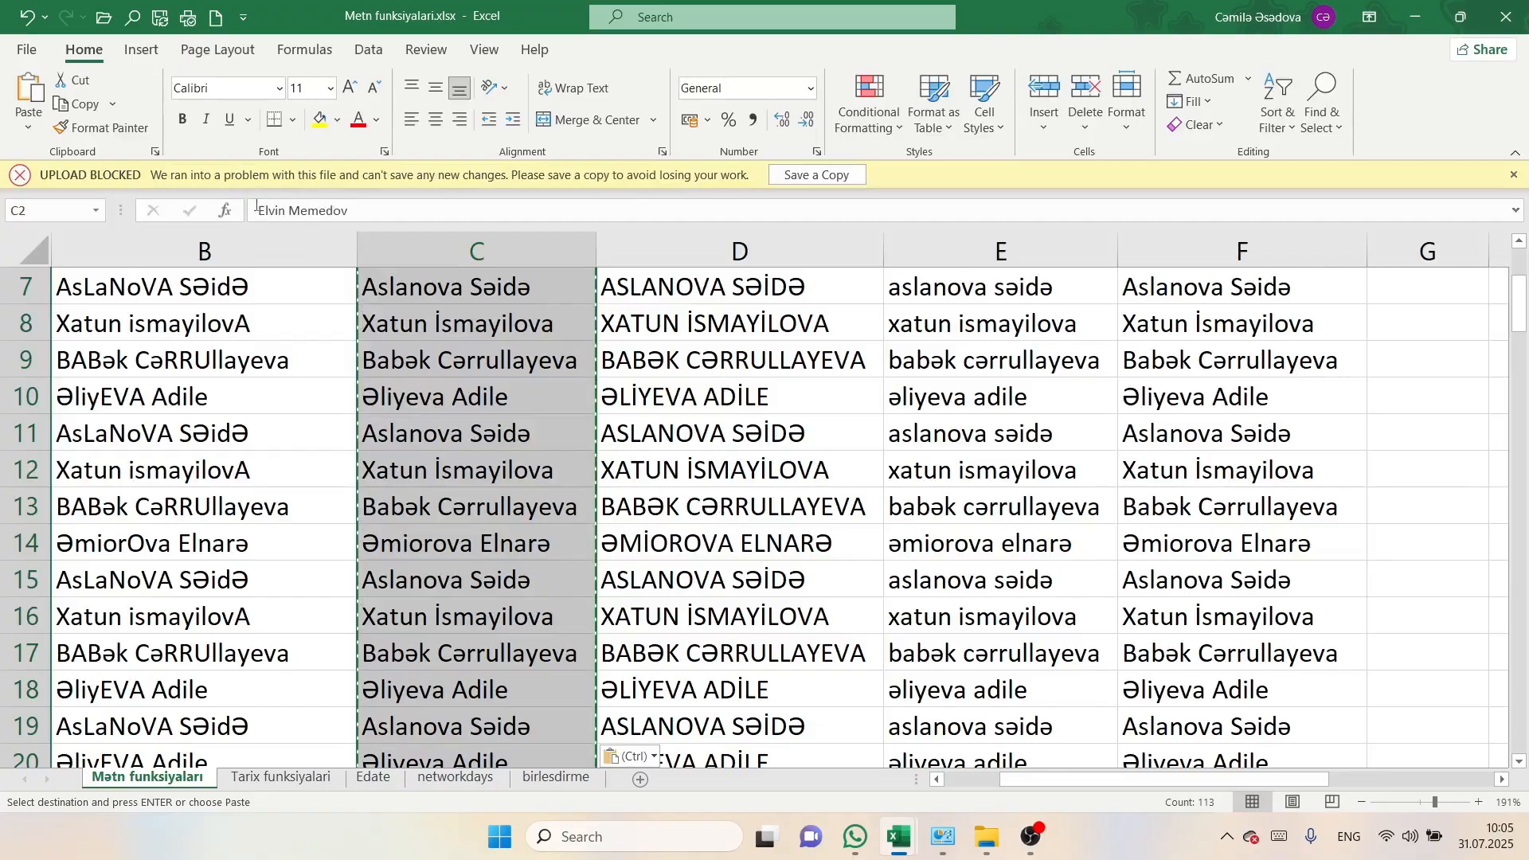
pyautogui.scroll(2, 388, 344)
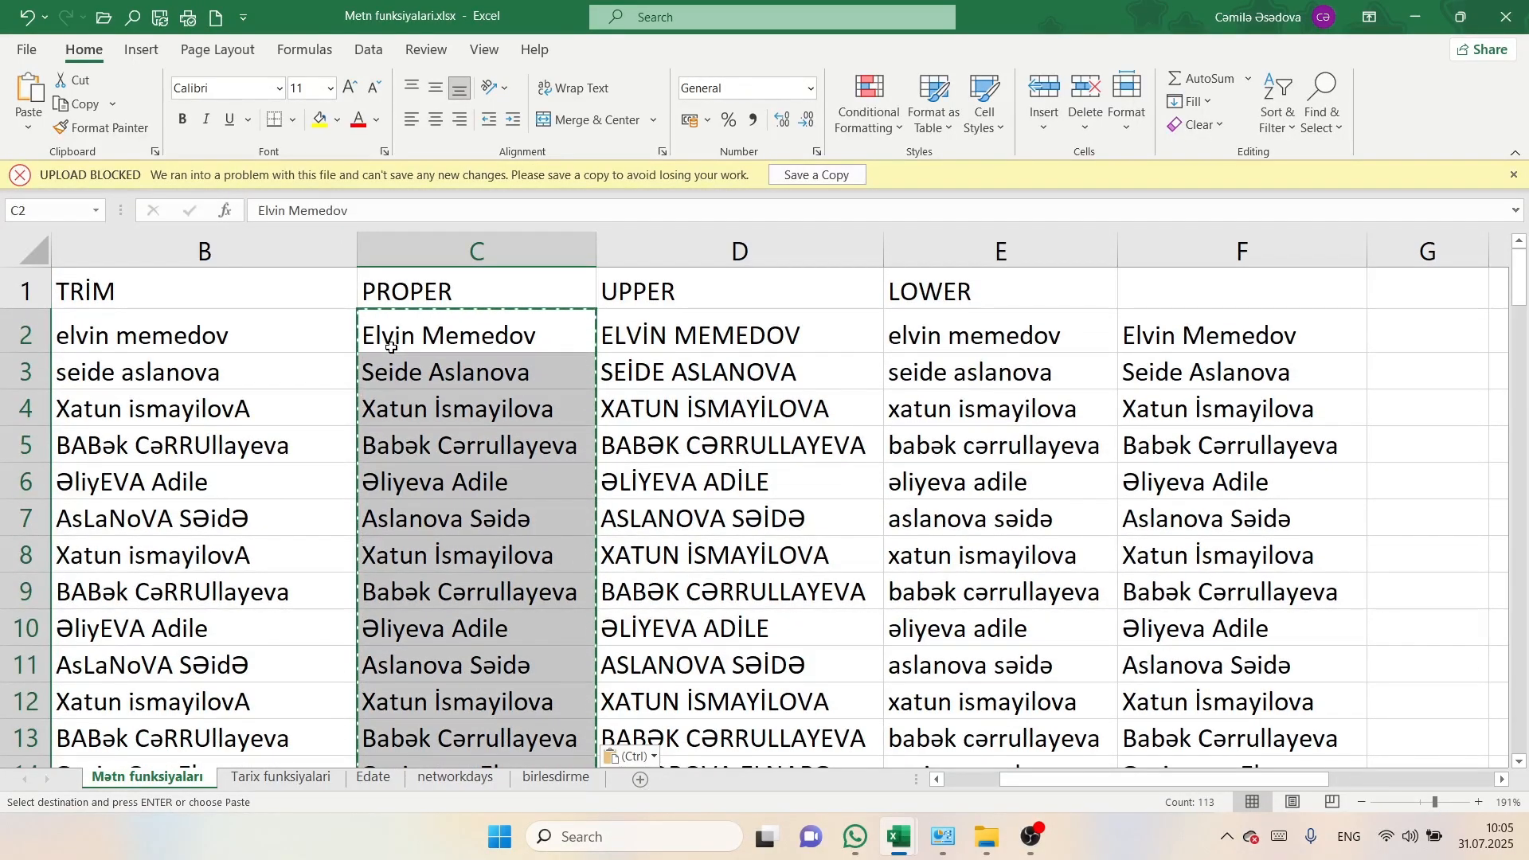
# - Enter the numbers 12, 23 and 34 in H2:H4 of the empty area beside the name table
pyautogui.hscroll(5, 483, 402)
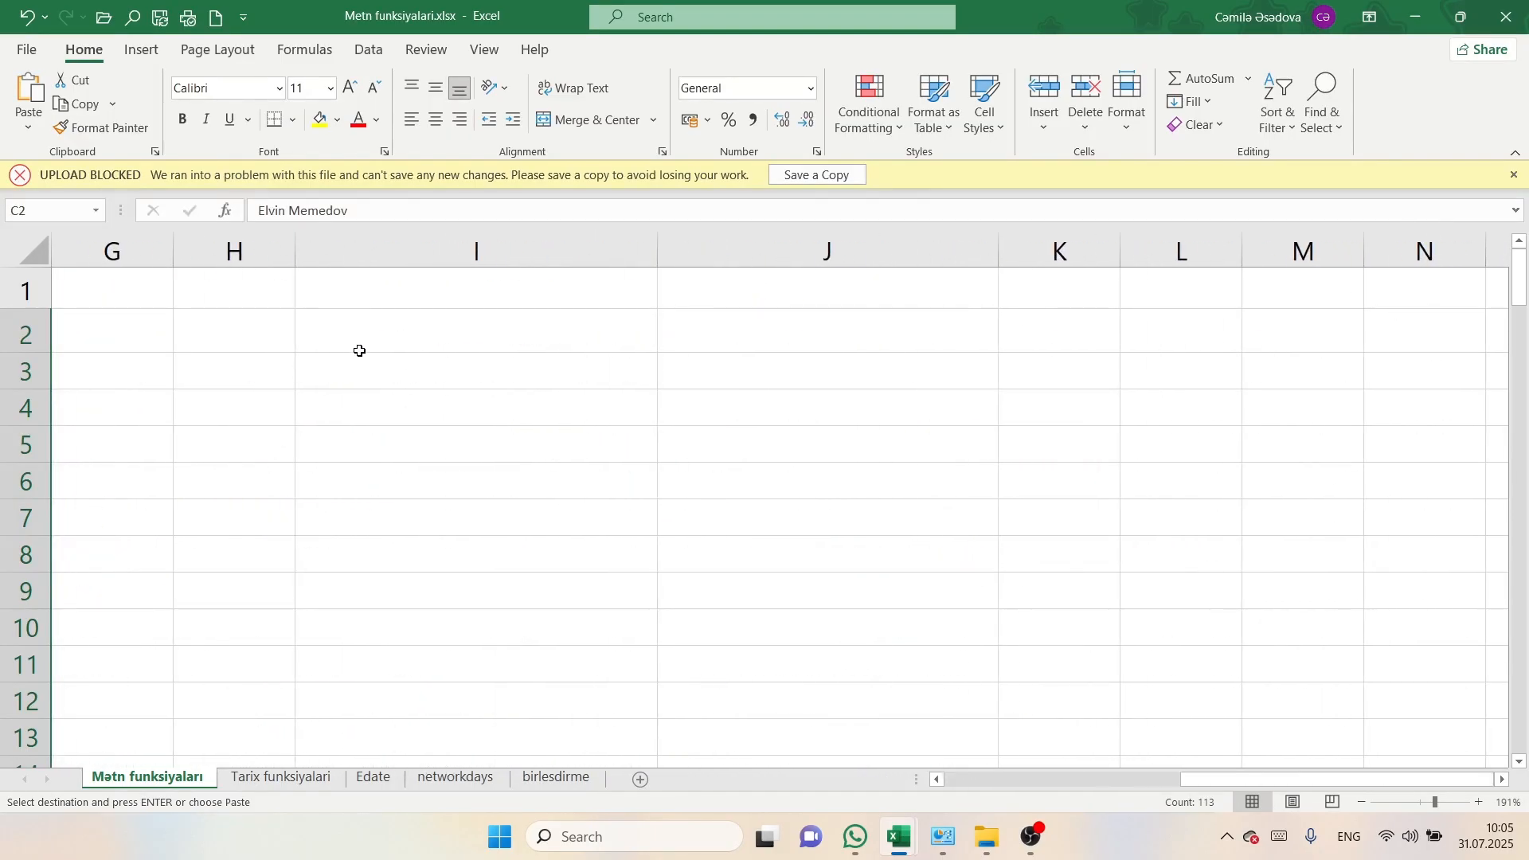
pyautogui.click(244, 328)
pyautogui.write('12')
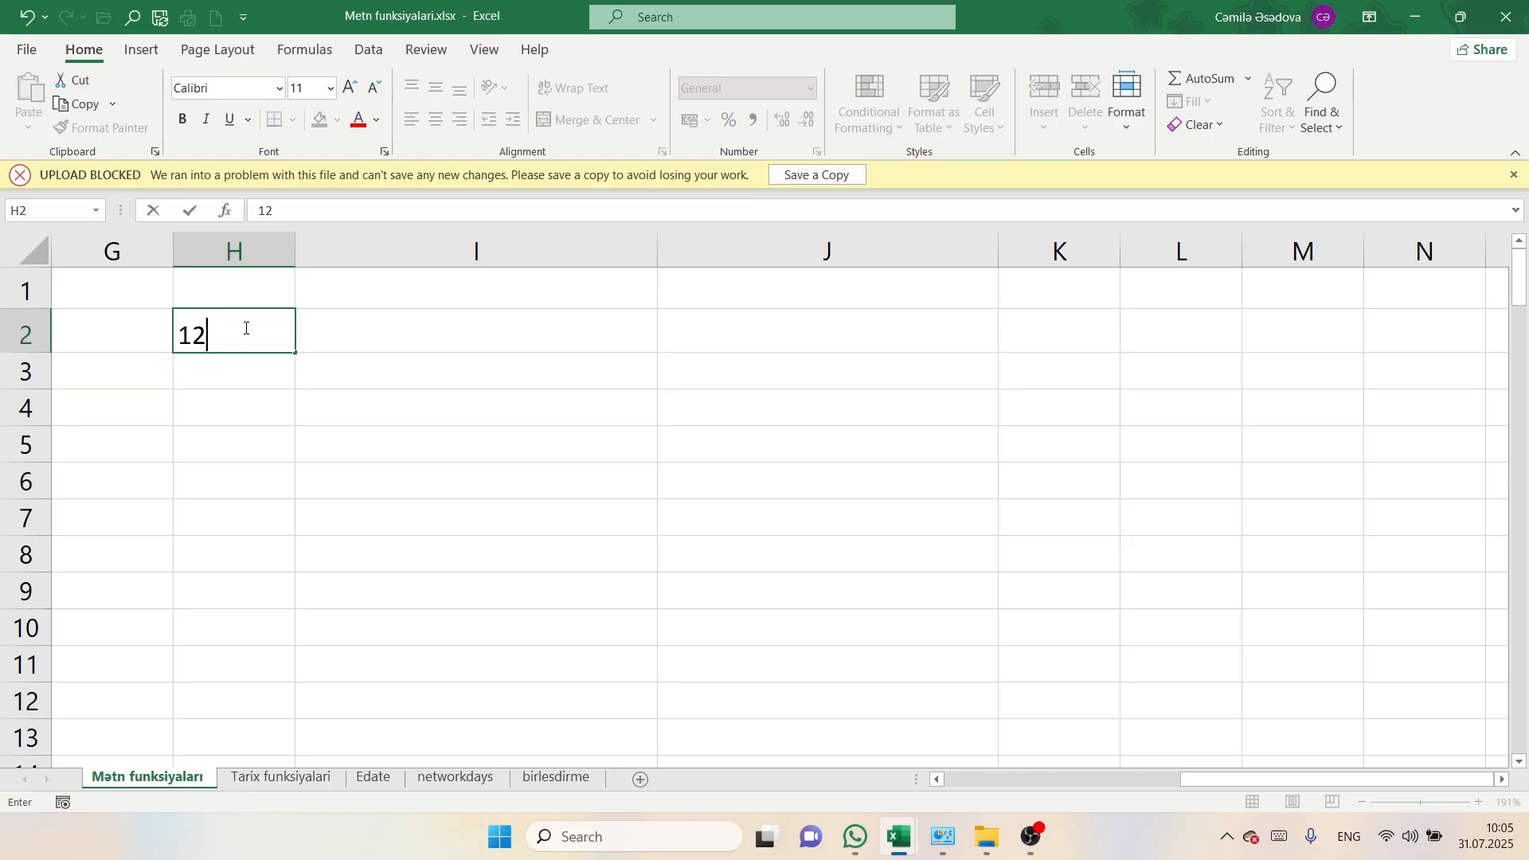
pyautogui.press('Return')
pyautogui.write('23')
pyautogui.press('Return')
pyautogui.write('34')
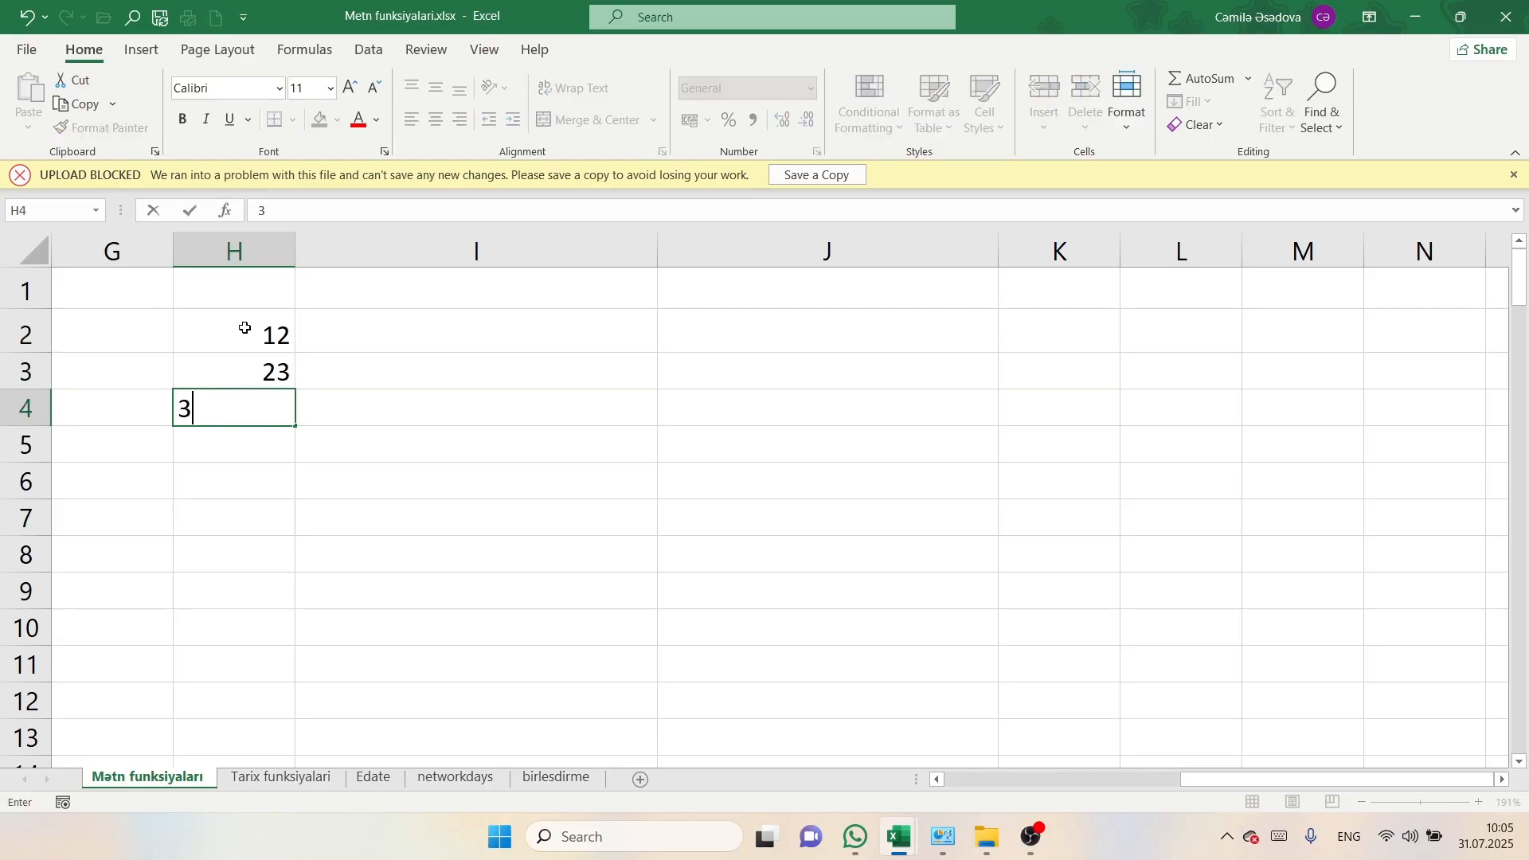
pyautogui.press('Return')
# - Enter the numbers 23, 34 and 45 in I2:I4
pyautogui.click(389, 329)
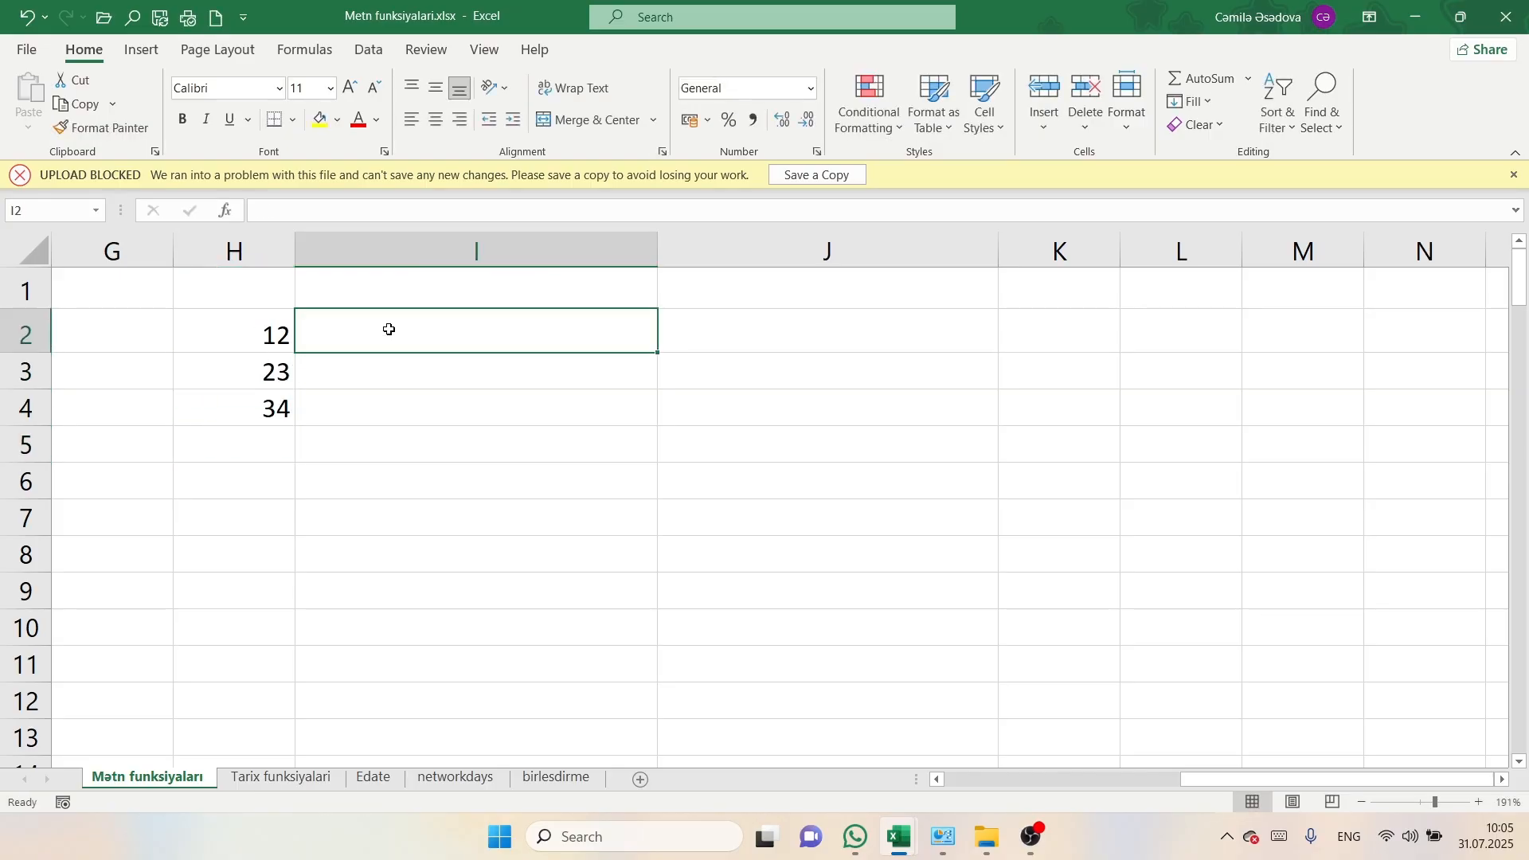
pyautogui.write('23')
pyautogui.press('Return')
pyautogui.write('34')
pyautogui.press('Return')
pyautogui.write('45')
pyautogui.press('Return')
# - Enter =SUM(H2;I2) in J2 and fill the formula down to J4
pyautogui.click(727, 312)
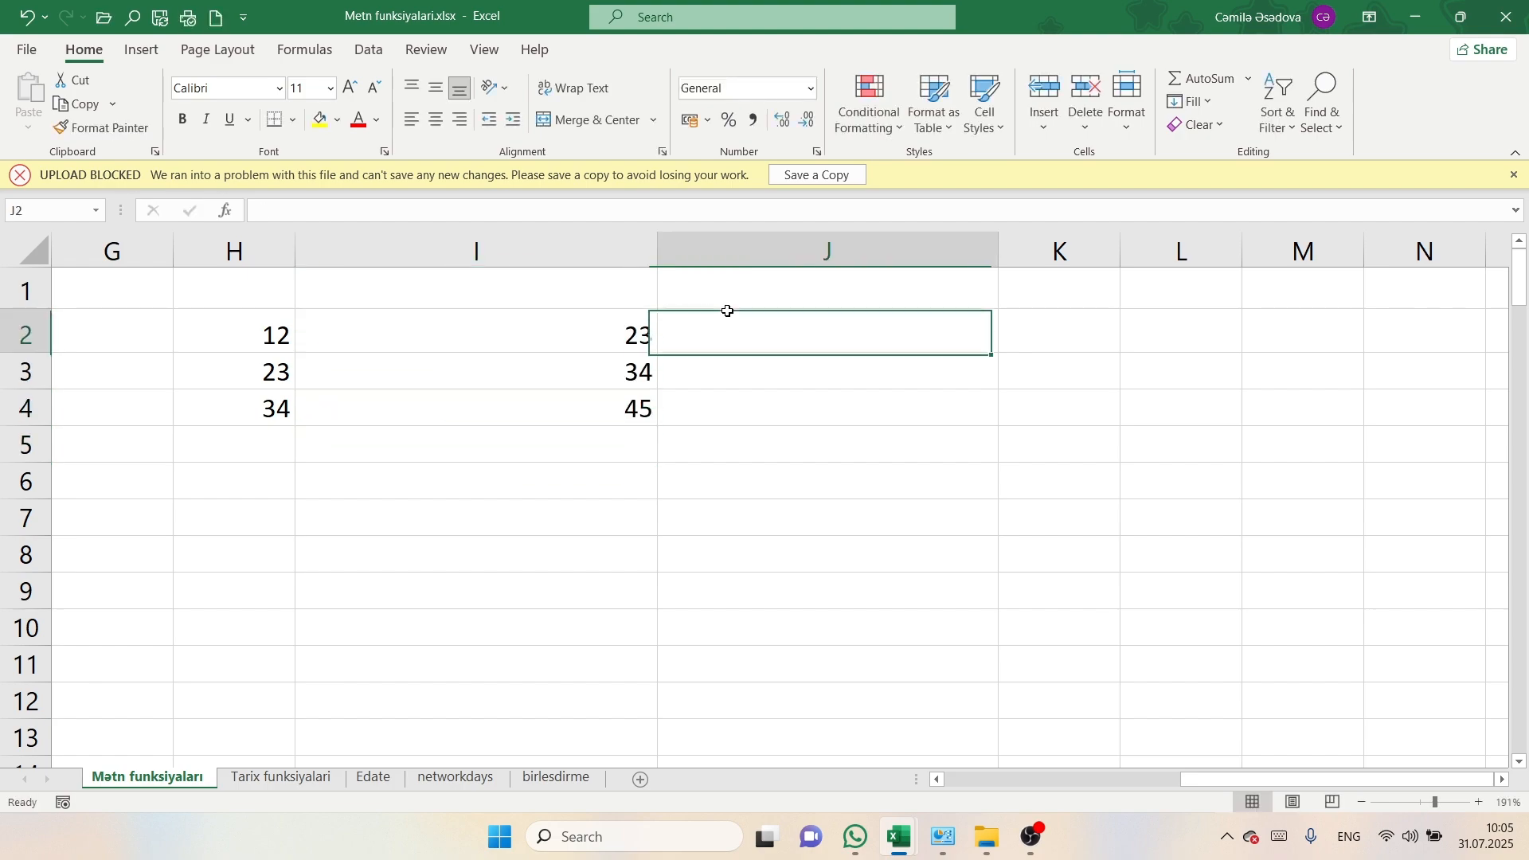
pyautogui.write('=SUM(')
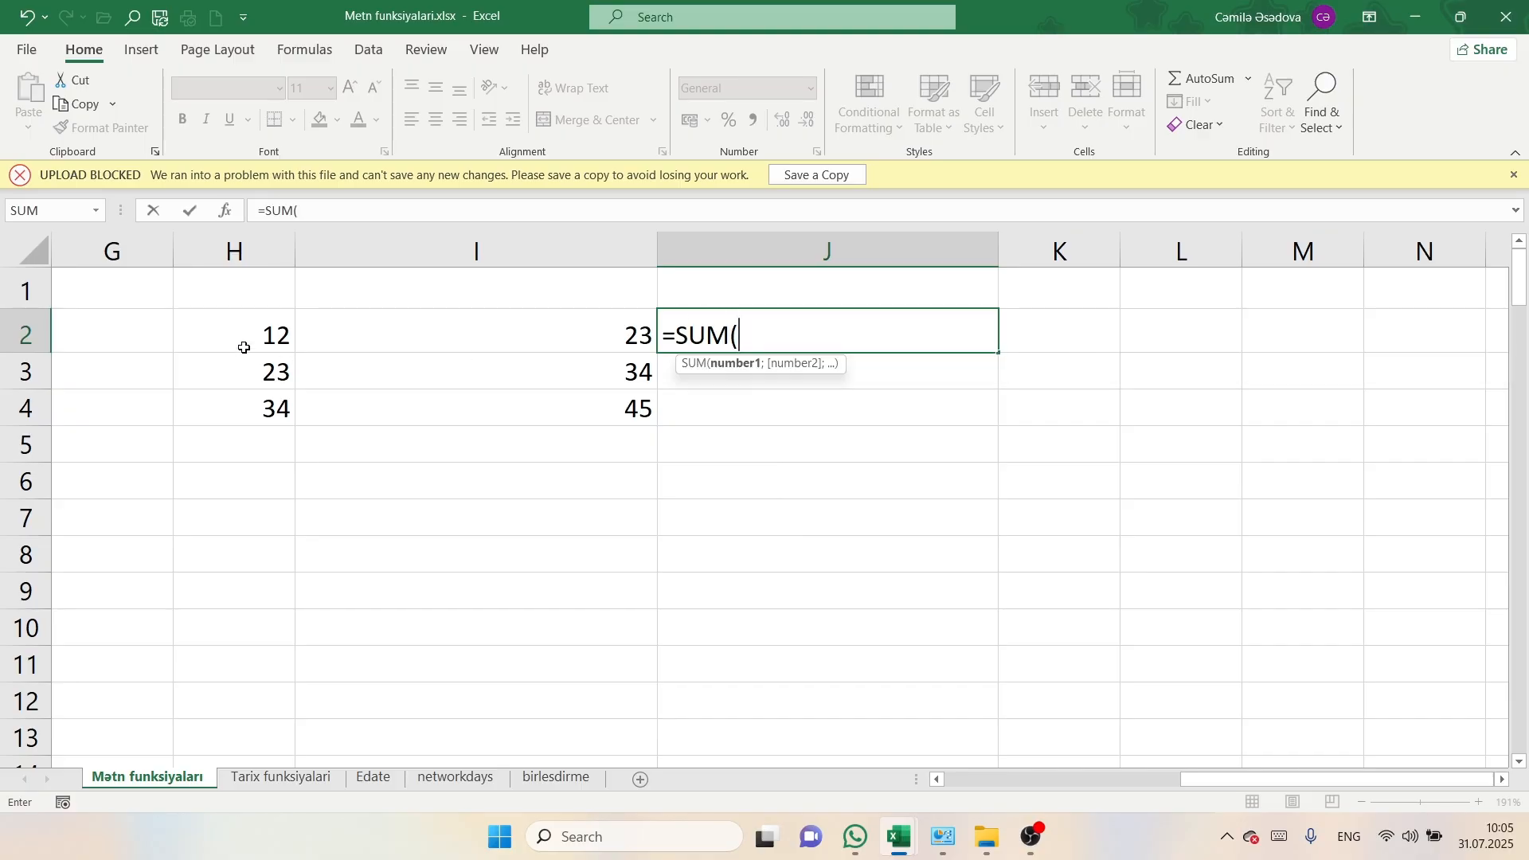
pyautogui.click(232, 325)
pyautogui.write(';')
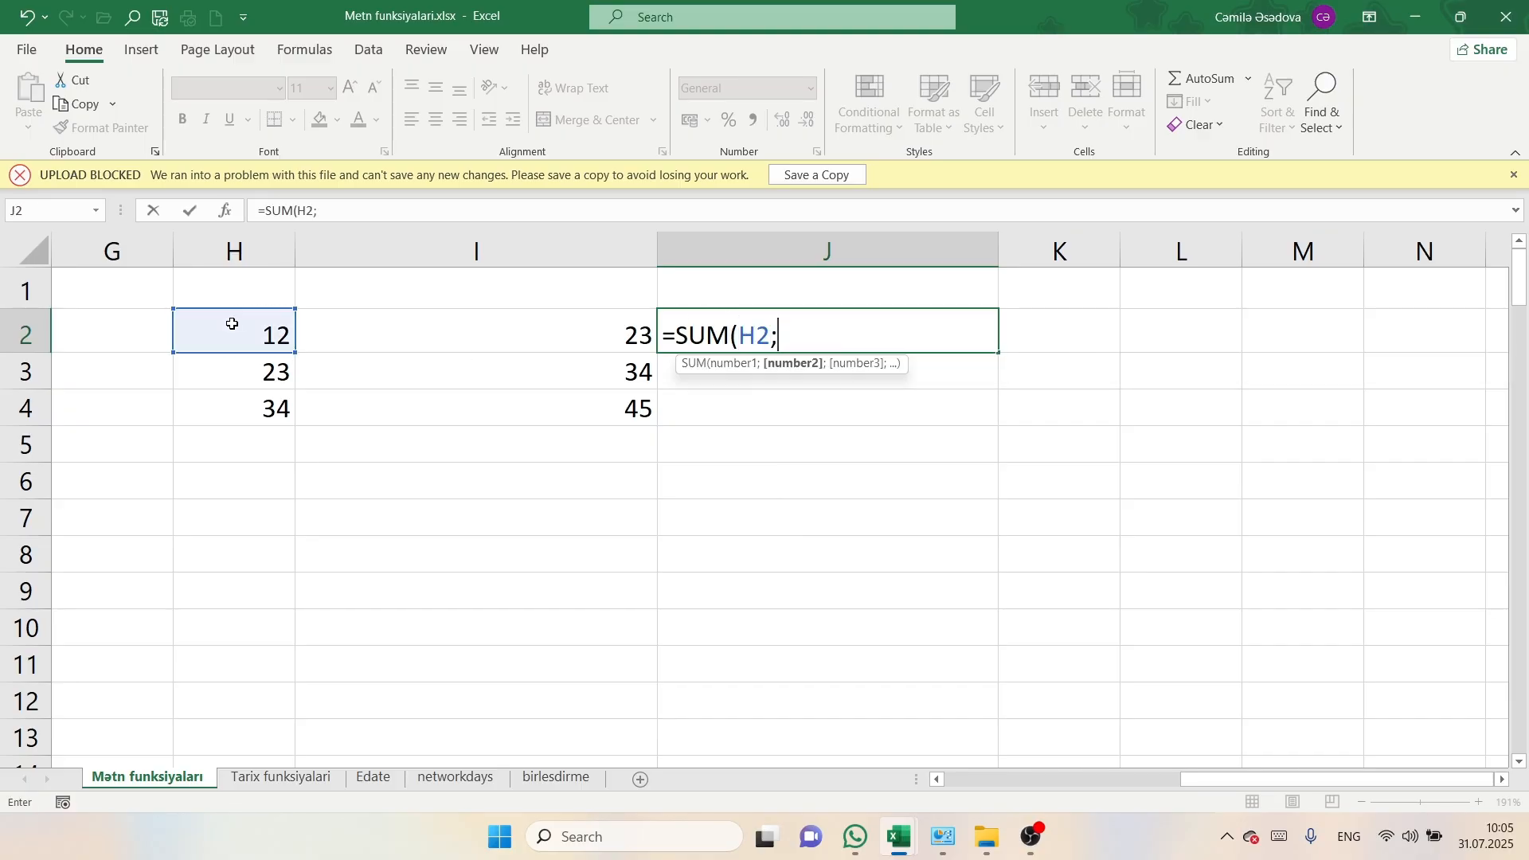
pyautogui.click(488, 336)
pyautogui.press('Return')
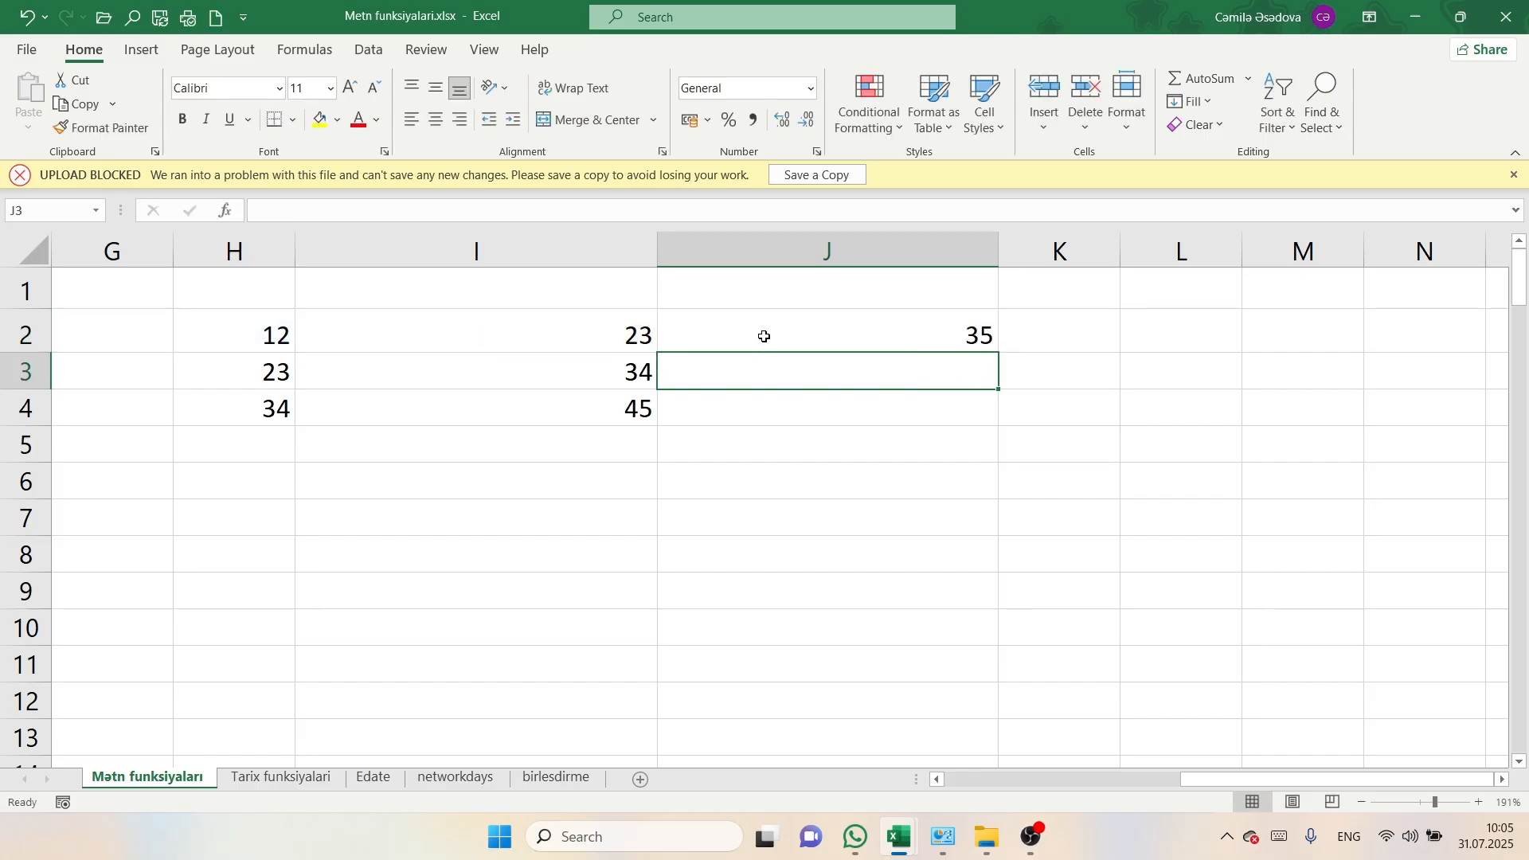
pyautogui.click(863, 334)
pyautogui.doubleClick(999, 354)
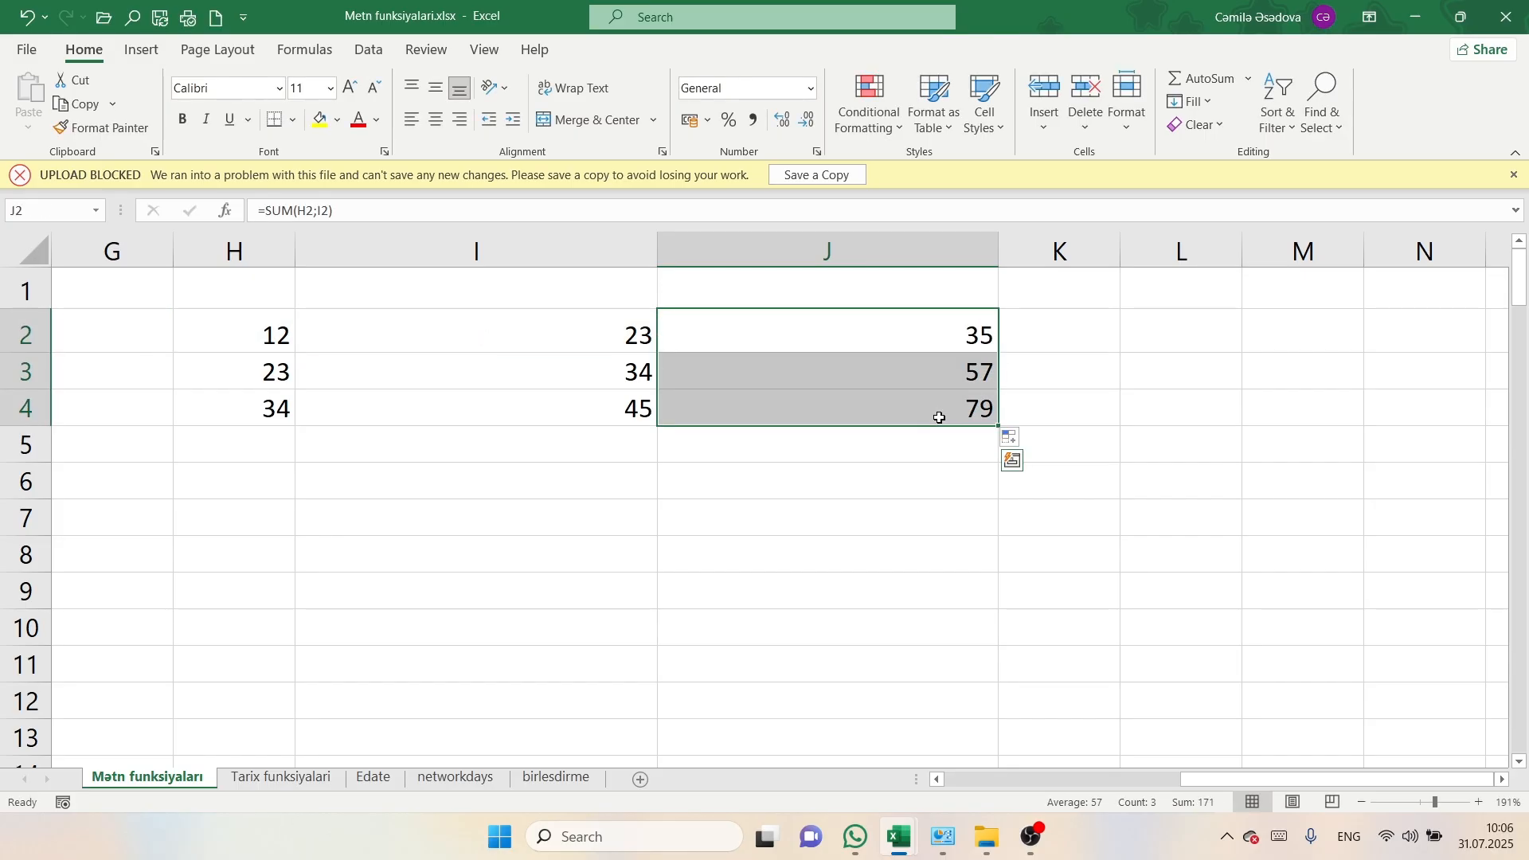
# - Copy the SUM formulas in J2:J4 and paste them into column L starting at L2
pyautogui.hotkey('ctrl', 'c')
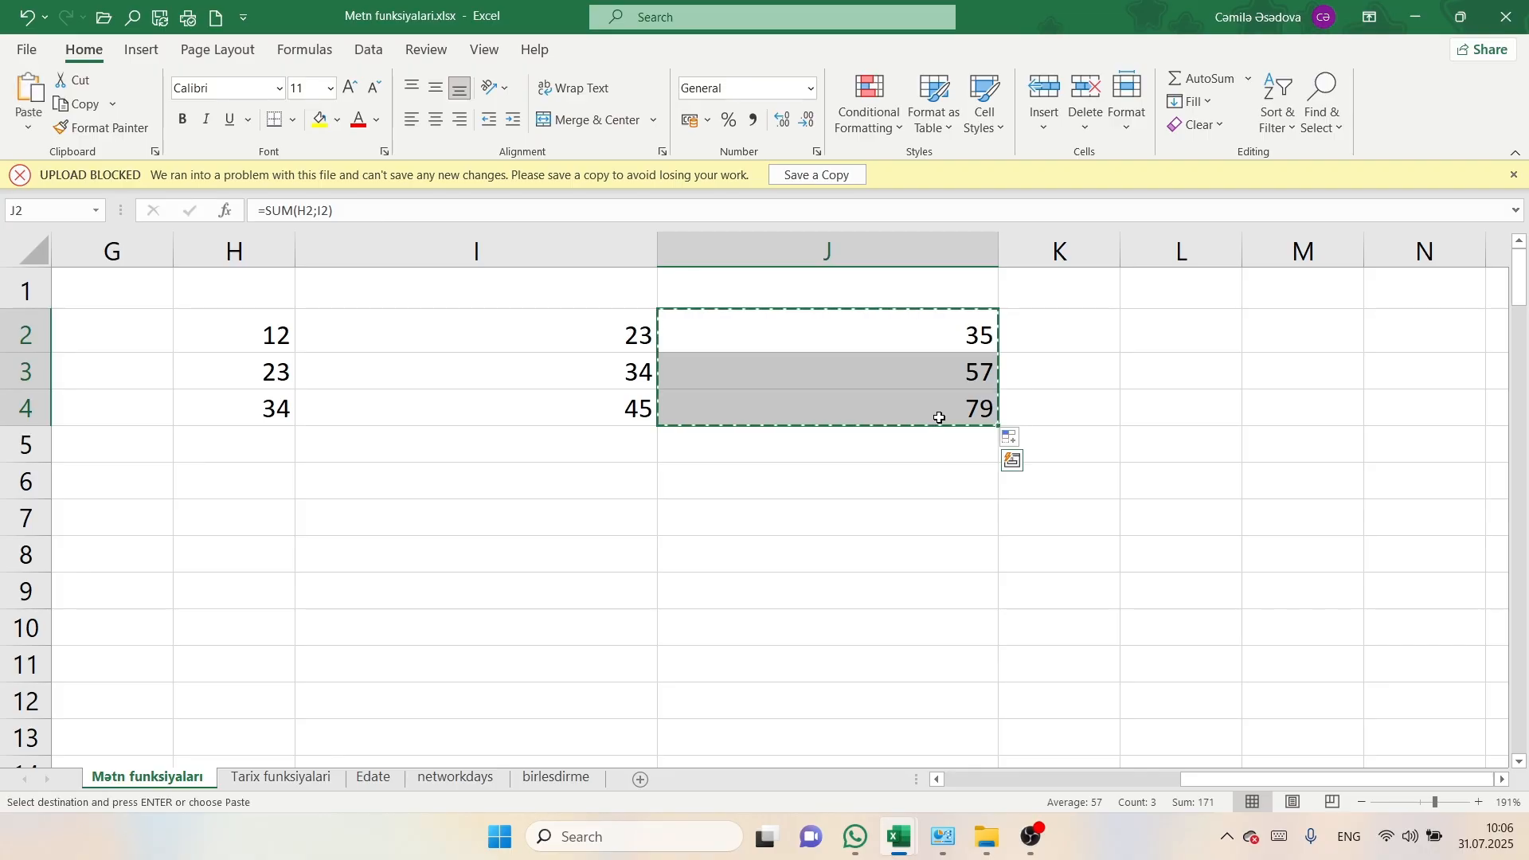
pyautogui.click(1190, 317)
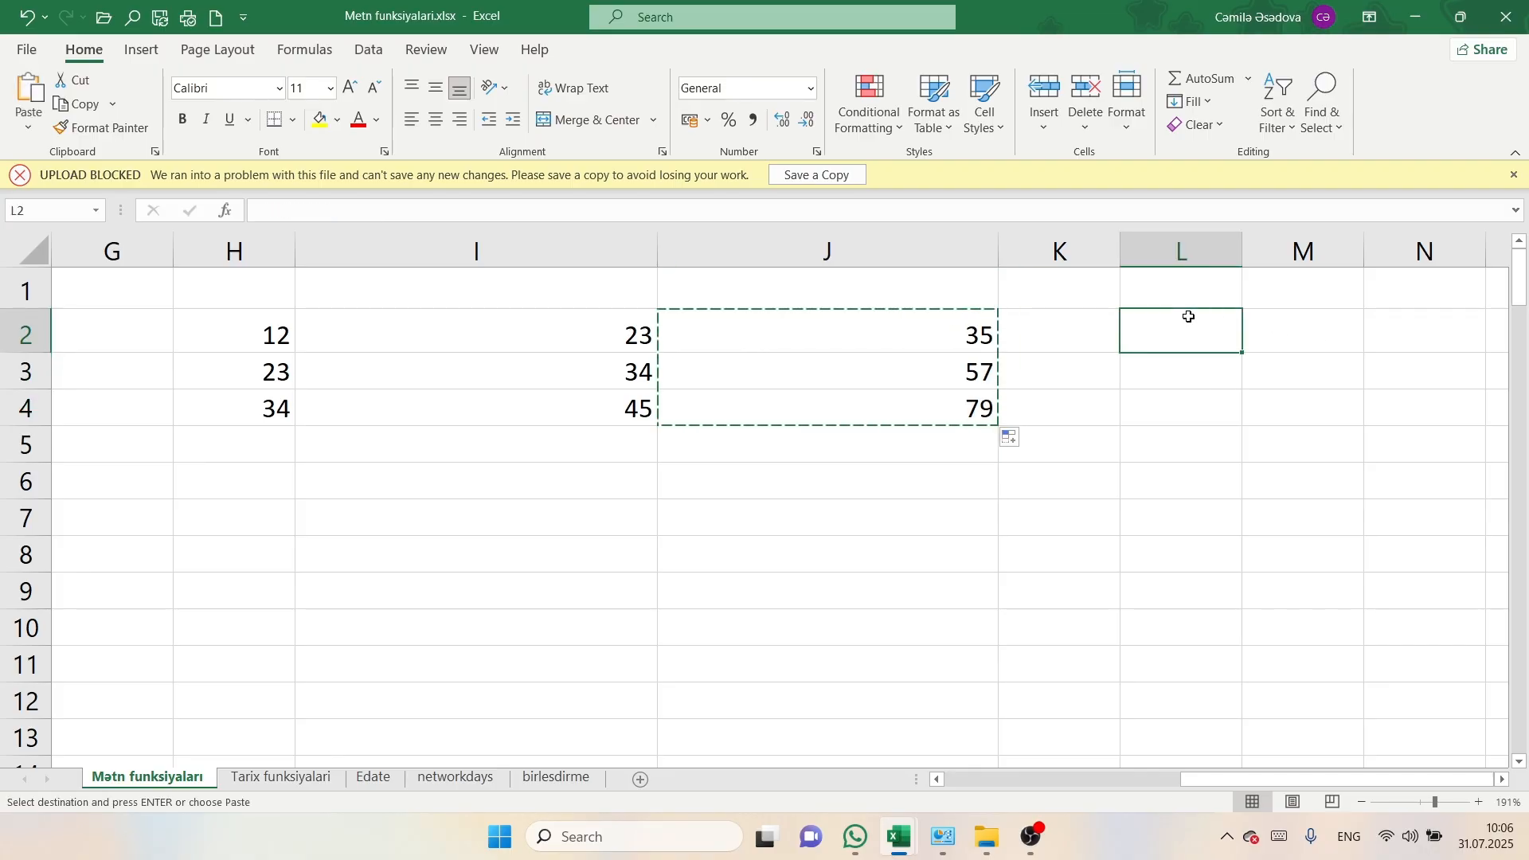
pyautogui.hotkey('ctrl', 'v')
# - Delete the SUM formulas in J2:J4 to check the effect on column L, and undo the deletion
pyautogui.click(919, 337)
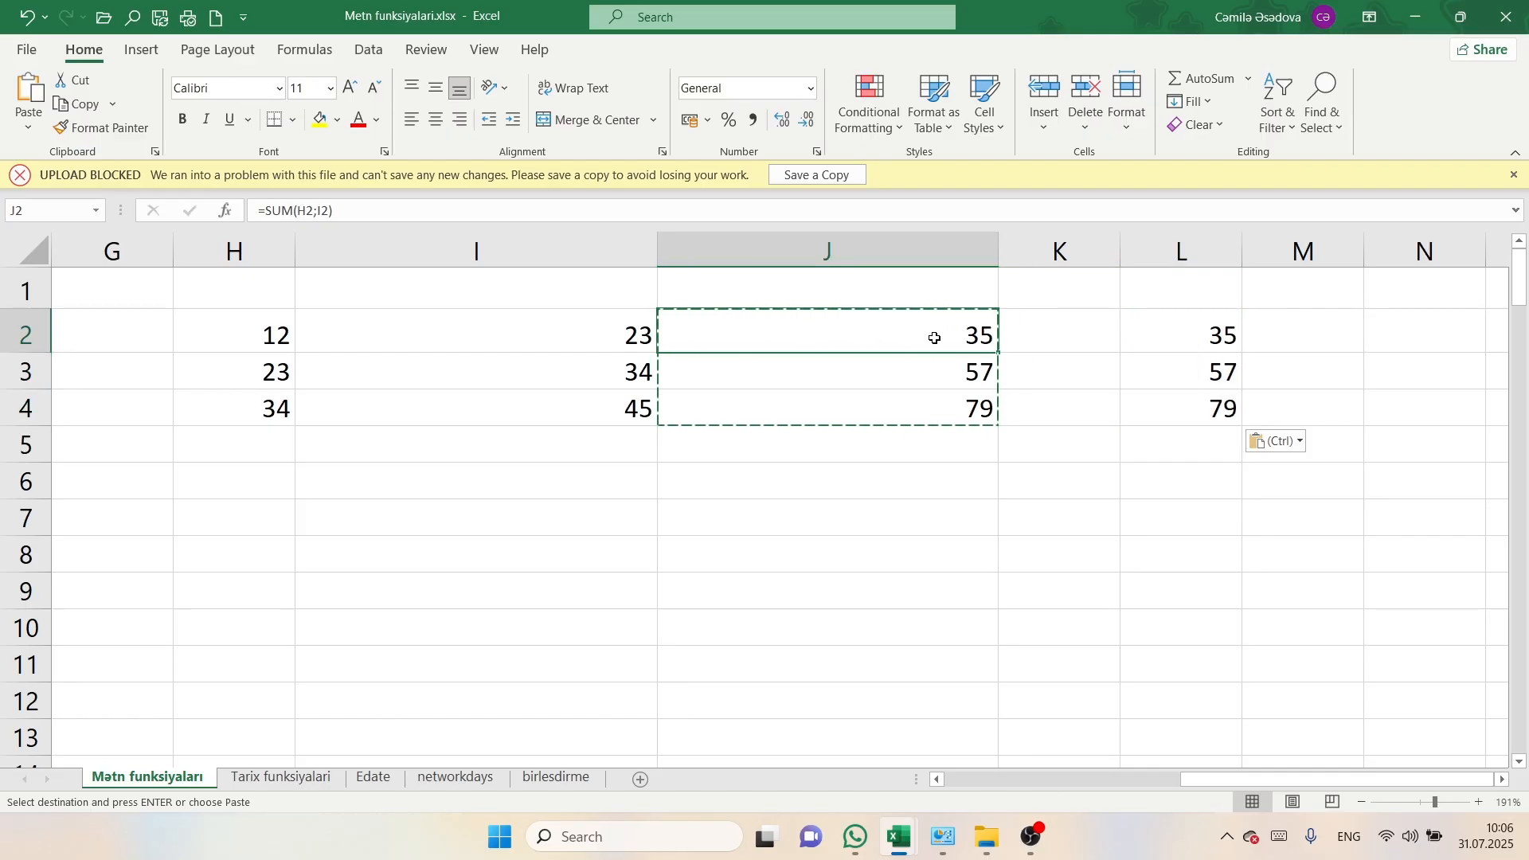
pyautogui.moveTo(935, 338); pyautogui.dragTo(926, 405)
pyautogui.press('Delete')
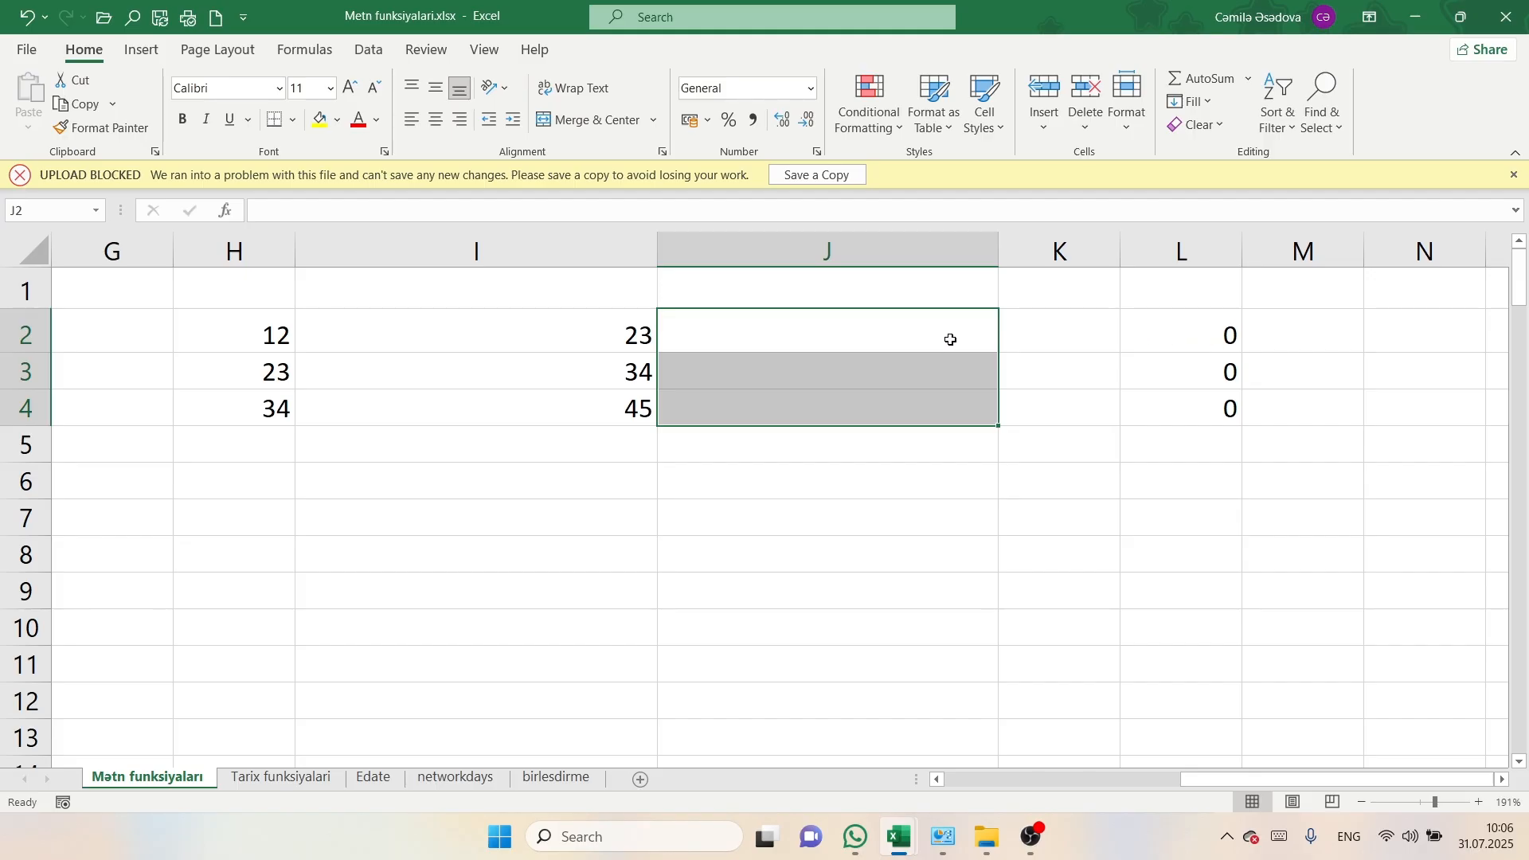
pyautogui.hotkey('ctrl', 'z')
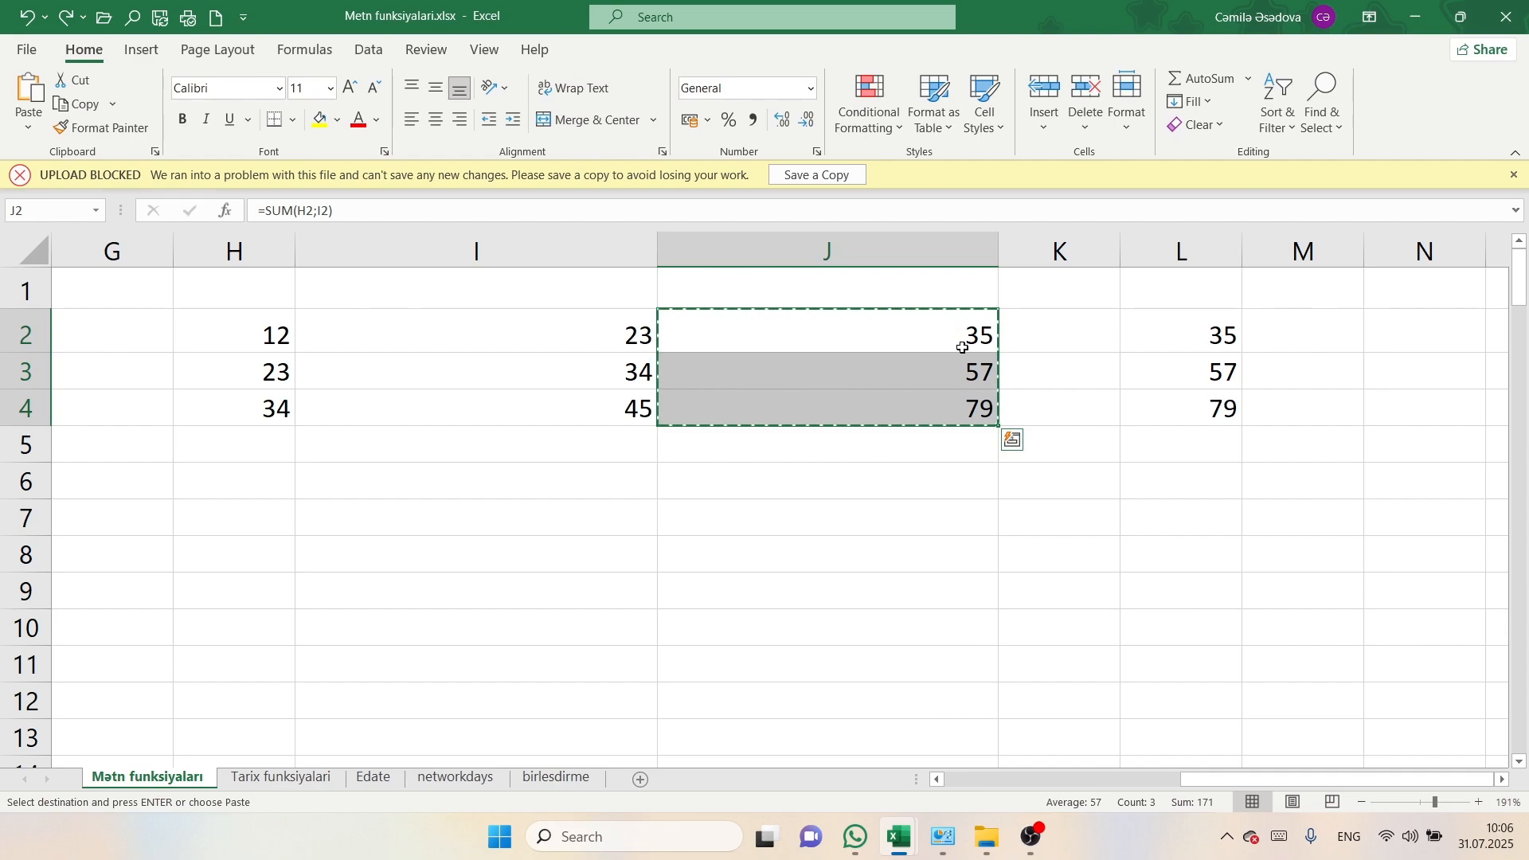
# - Paste the copied J2:J4 results over themselves as values only and empty the content of J2
pyautogui.hotkey('ctrl', 'v')
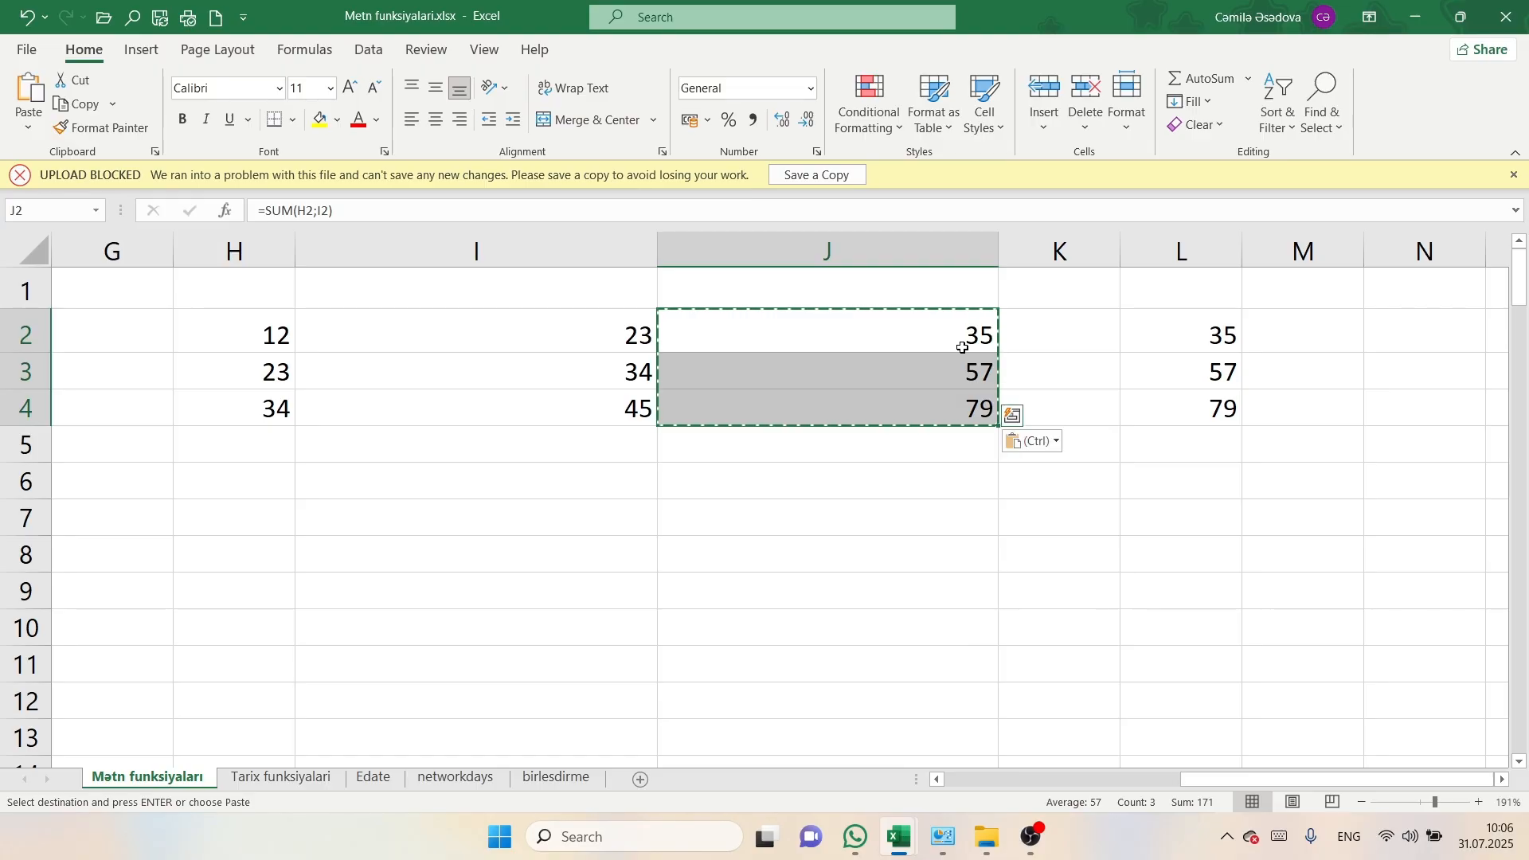
pyautogui.click(1041, 443)
pyautogui.click(1017, 590)
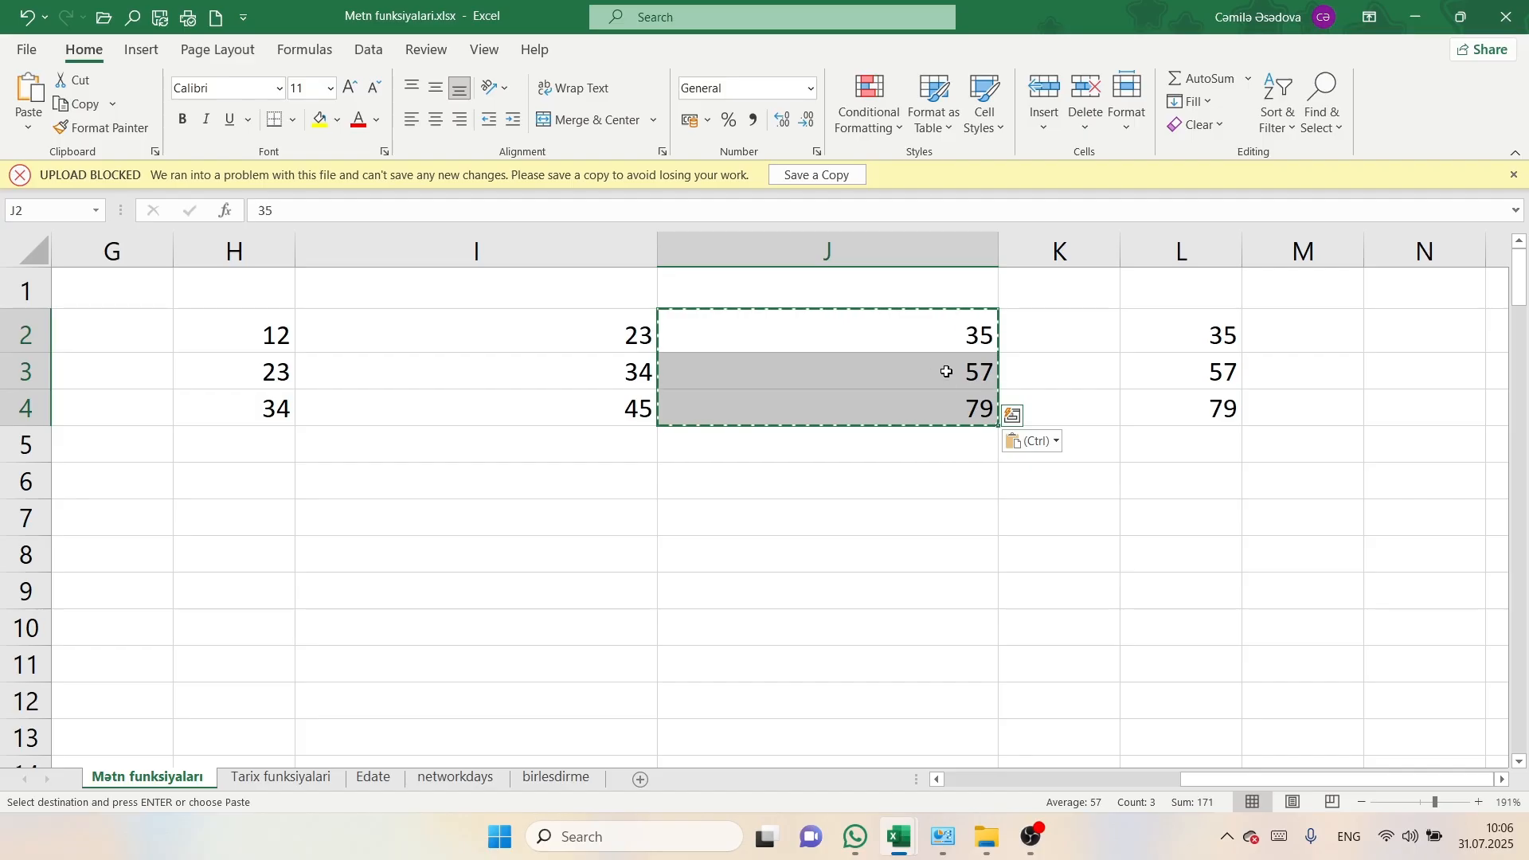
pyautogui.press('BackSpace')
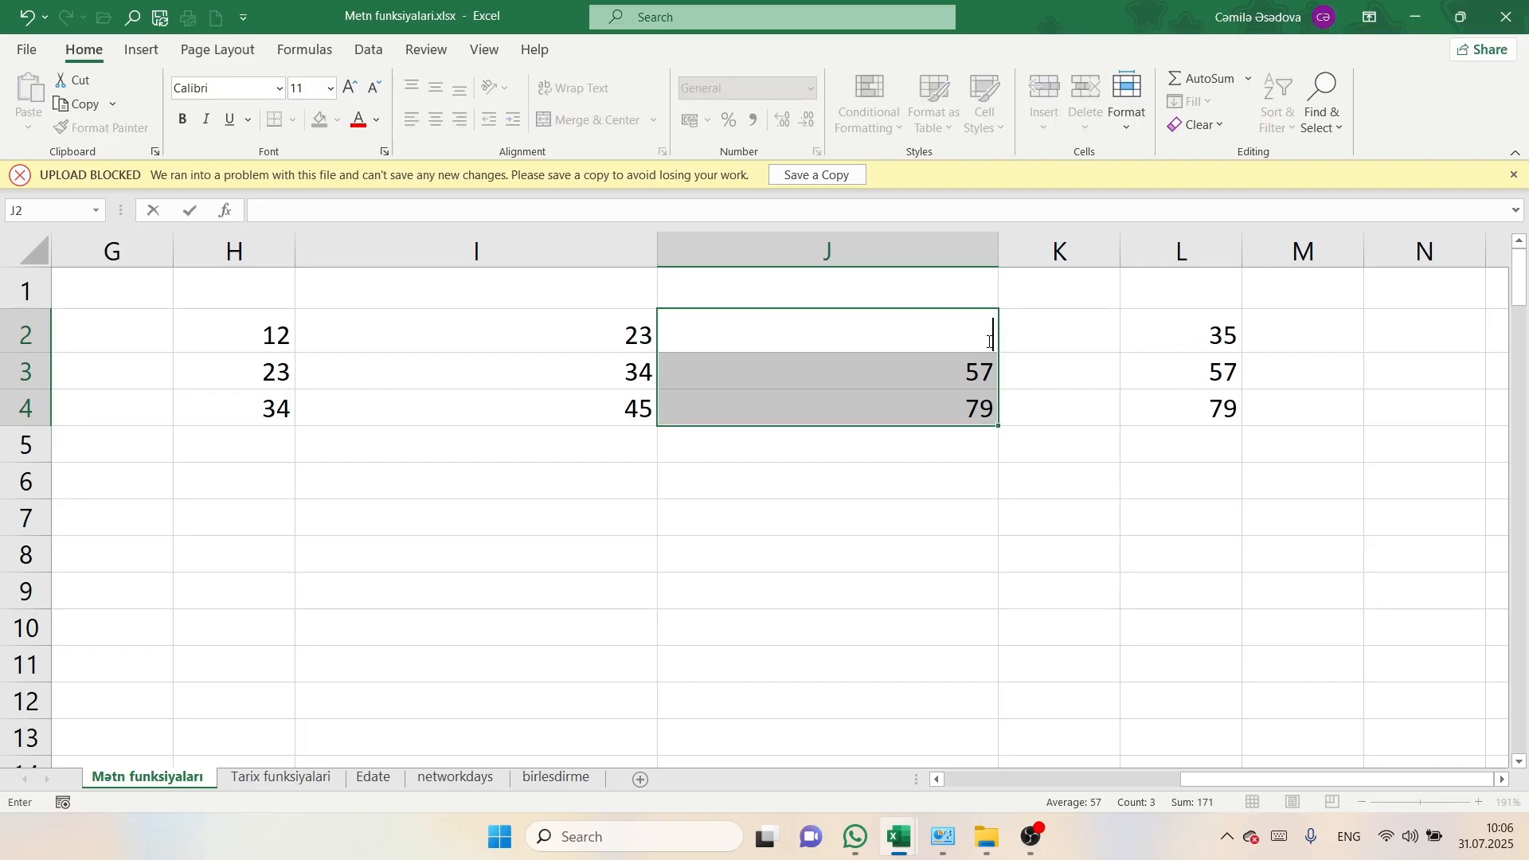
pyautogui.moveTo(1031, 836)
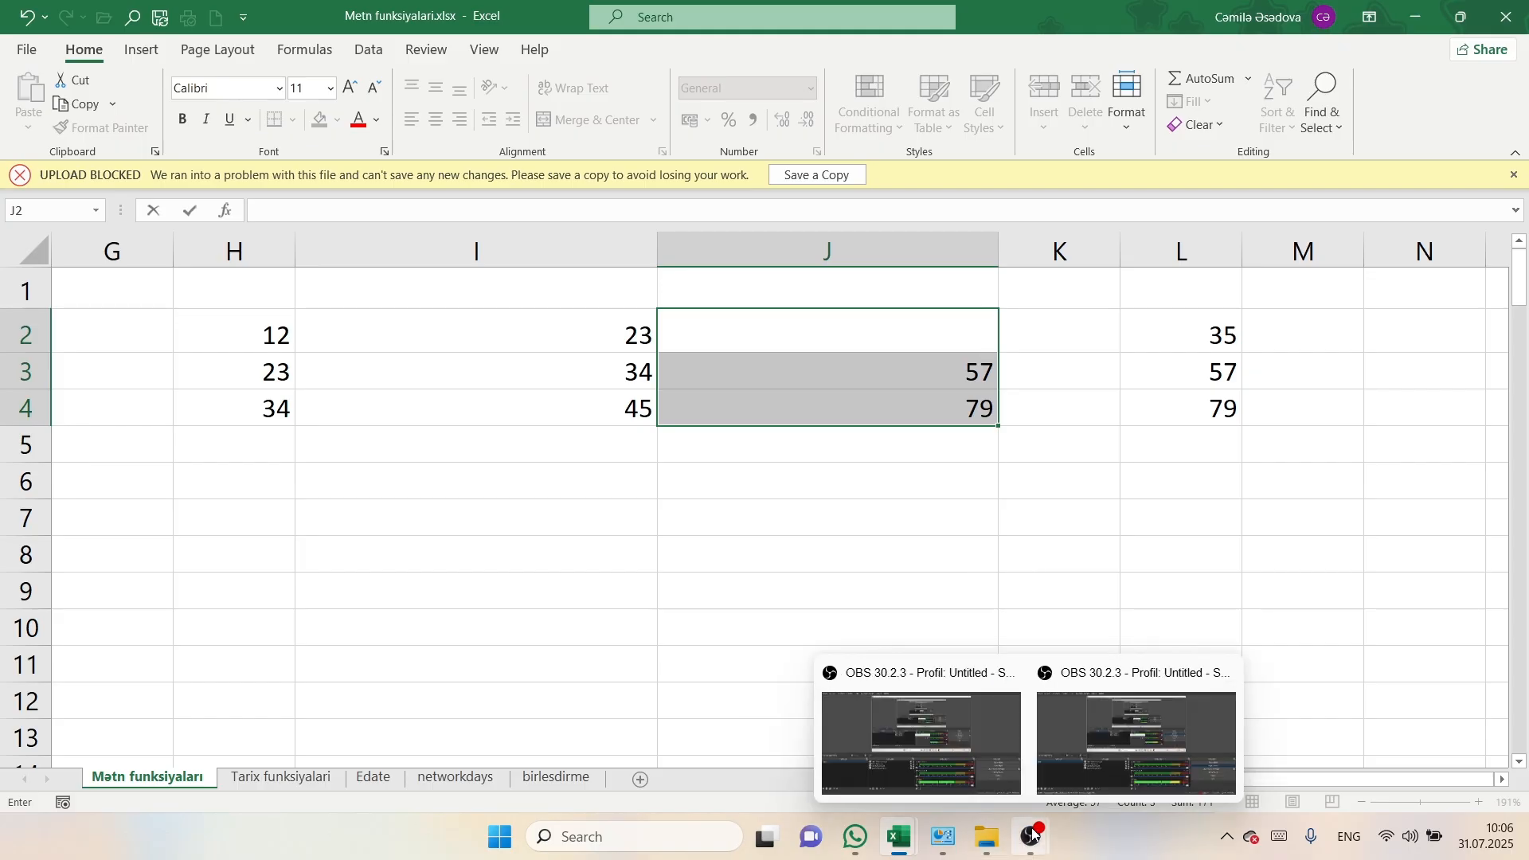
pyautogui.click(1097, 724)
pyautogui.click(1360, 588)
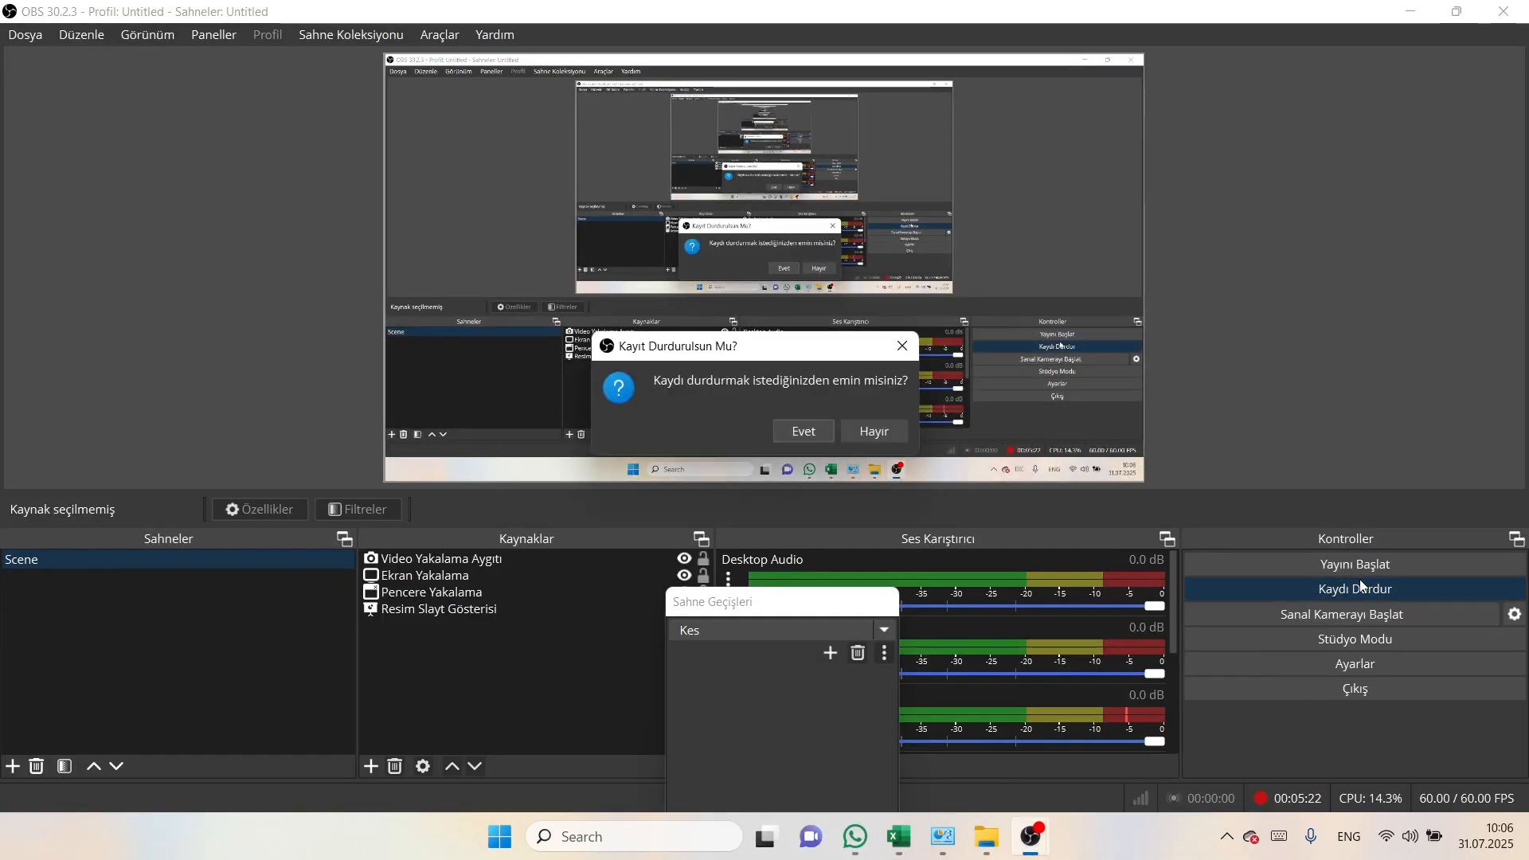